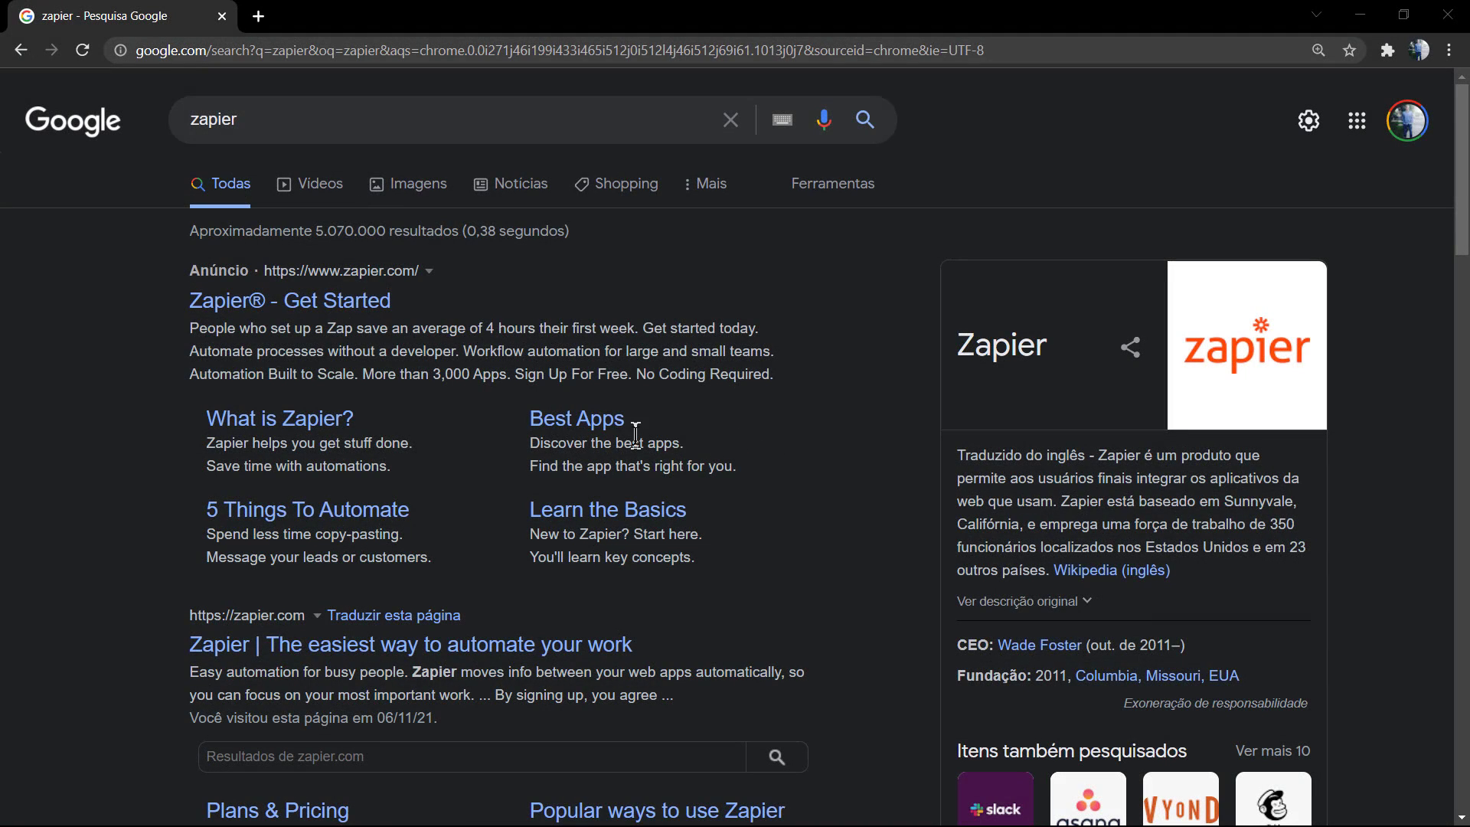
Scroll down the Google results for 'zapier' and back up to the top
{"action": "scroll", "coordinate": [635, 434], "scroll_direction": "down", "scroll_amount": 2}
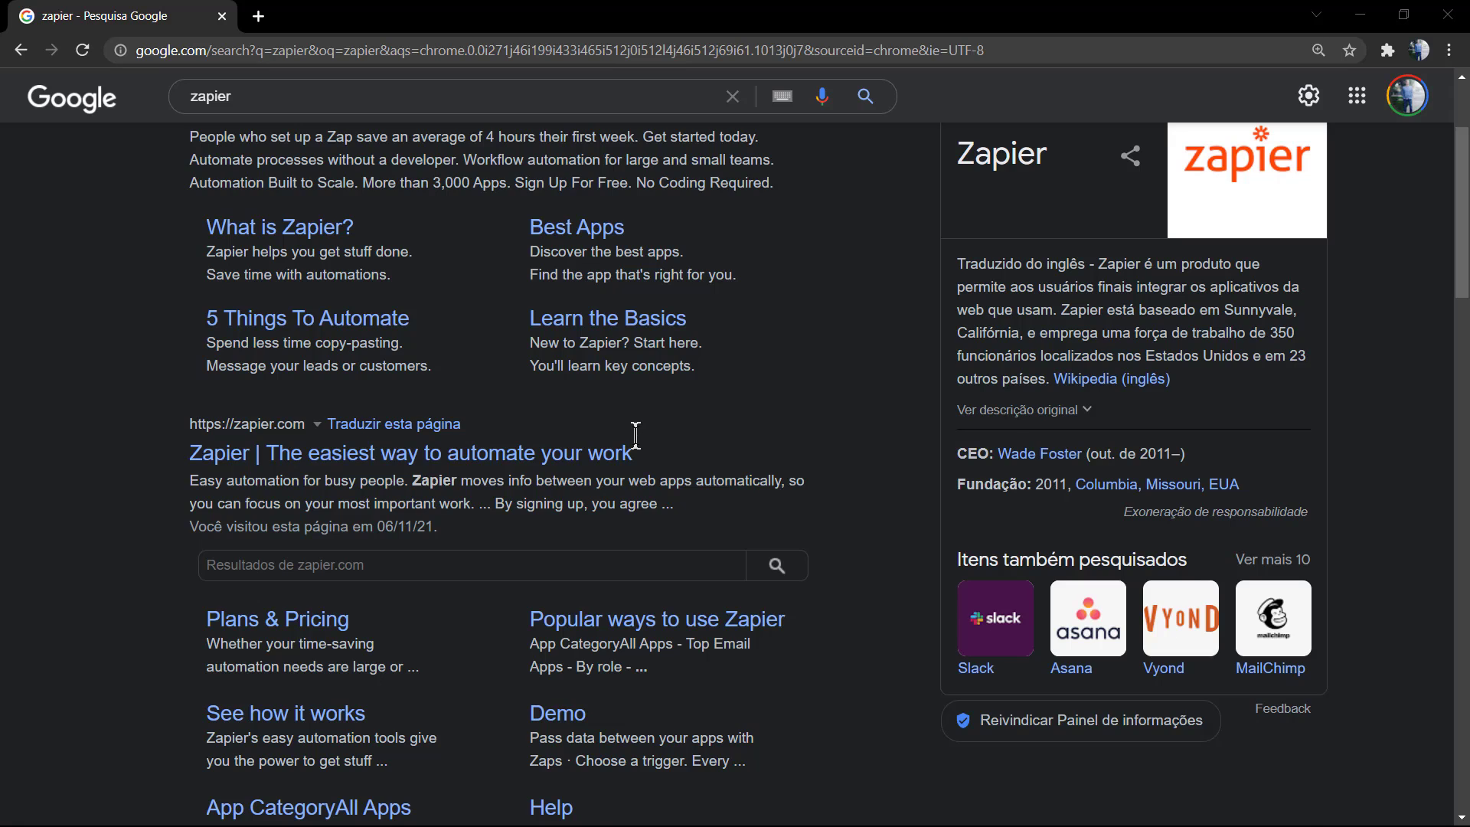
{"action": "scroll", "coordinate": [636, 433], "scroll_direction": "up", "scroll_amount": 2}
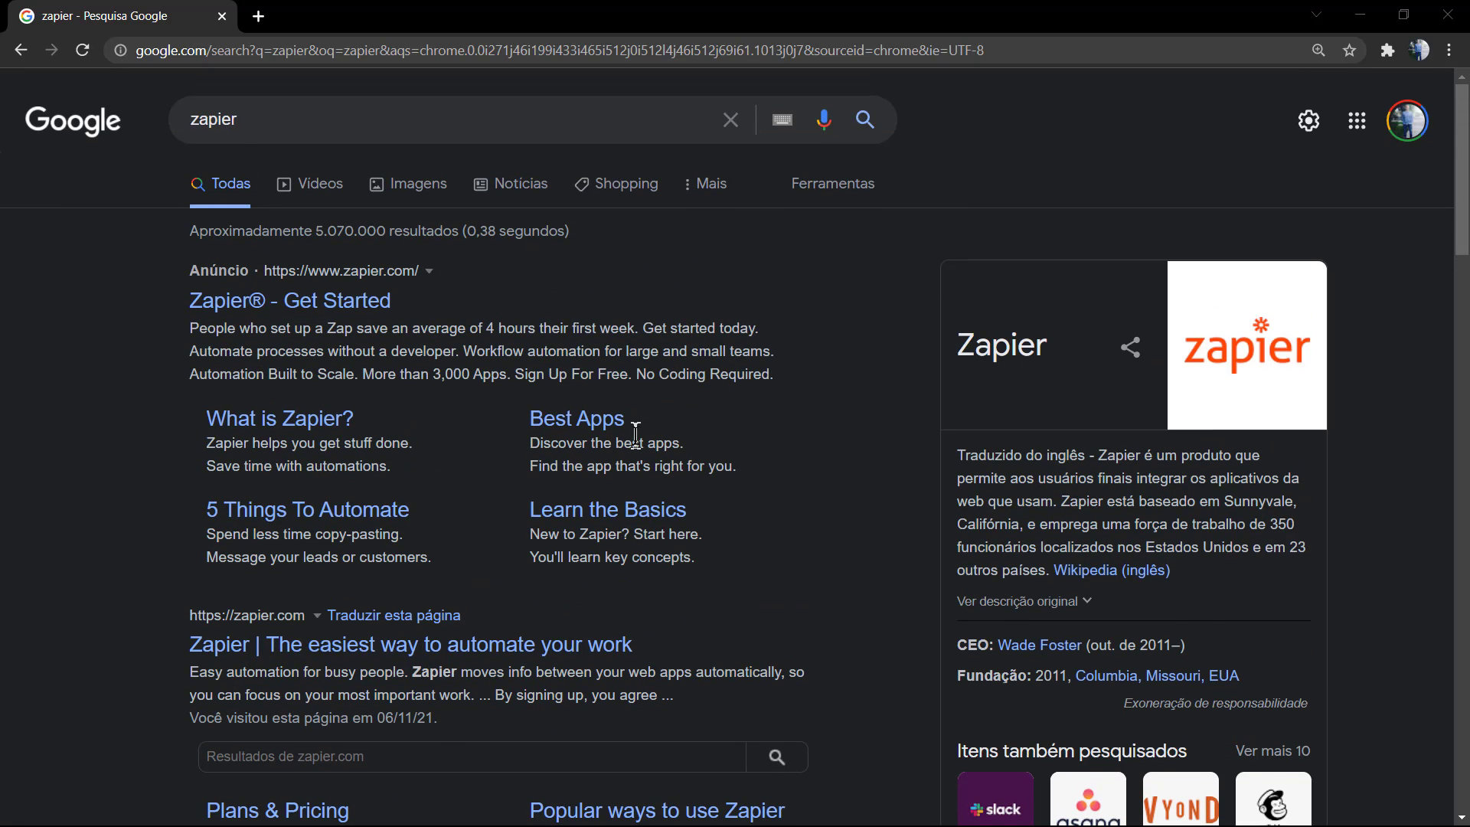
Open the English Wikipedia article on Zapier and read its opening paragraph
{"action": "left_click", "coordinate": [1093, 574]}
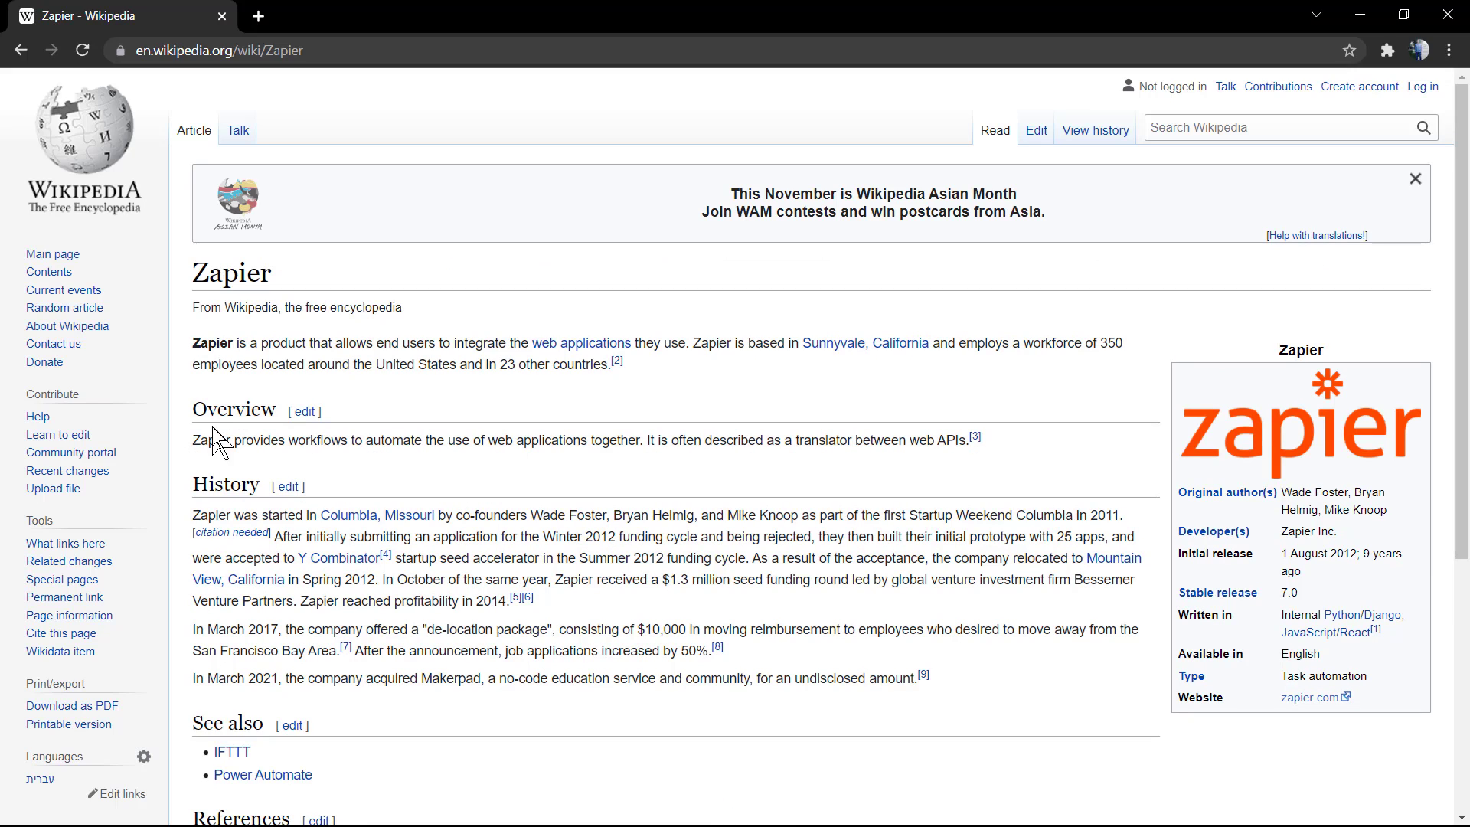
{"action": "triple_click", "coordinate": [372, 358]}
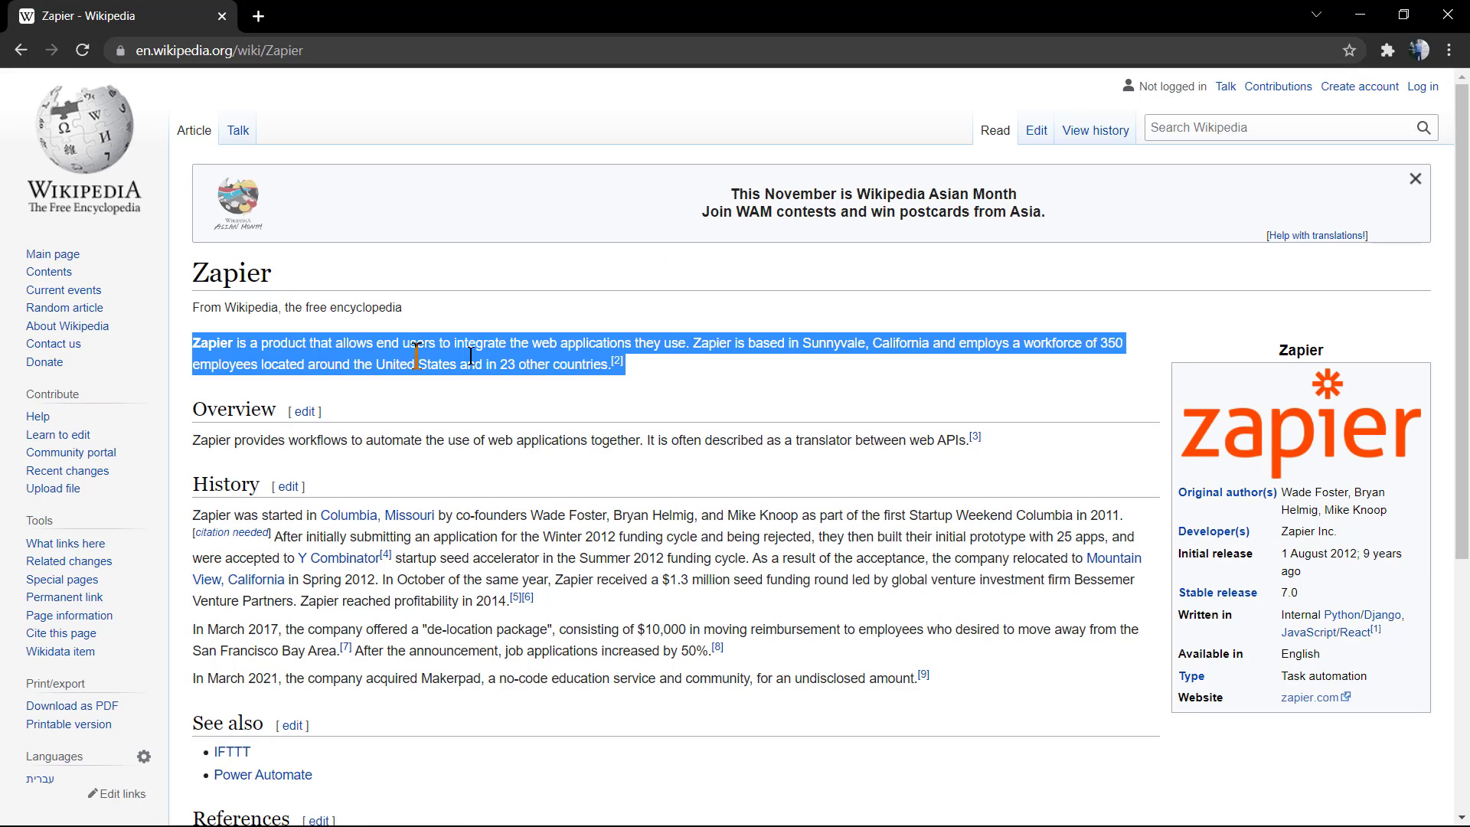
{"action": "left_click", "coordinate": [741, 341]}
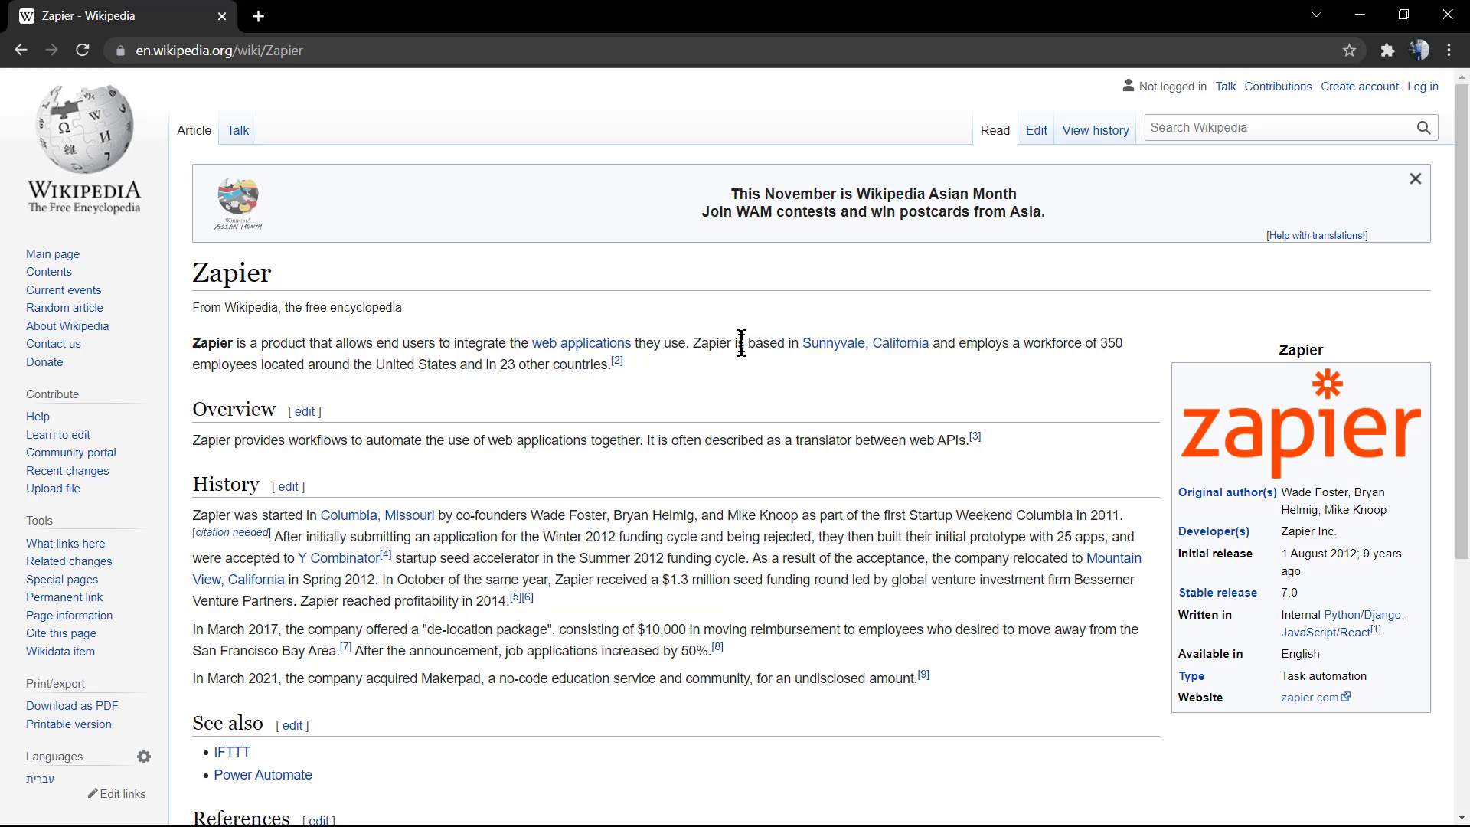
{"action": "triple_click", "coordinate": [311, 355]}
{"action": "left_click", "coordinate": [311, 356]}
Return to the Google results, open zapier.com and close the Google sign-in popup
{"action": "left_click", "coordinate": [17, 53]}
{"action": "scroll", "coordinate": [566, 398], "scroll_direction": "down", "scroll_amount": 3}
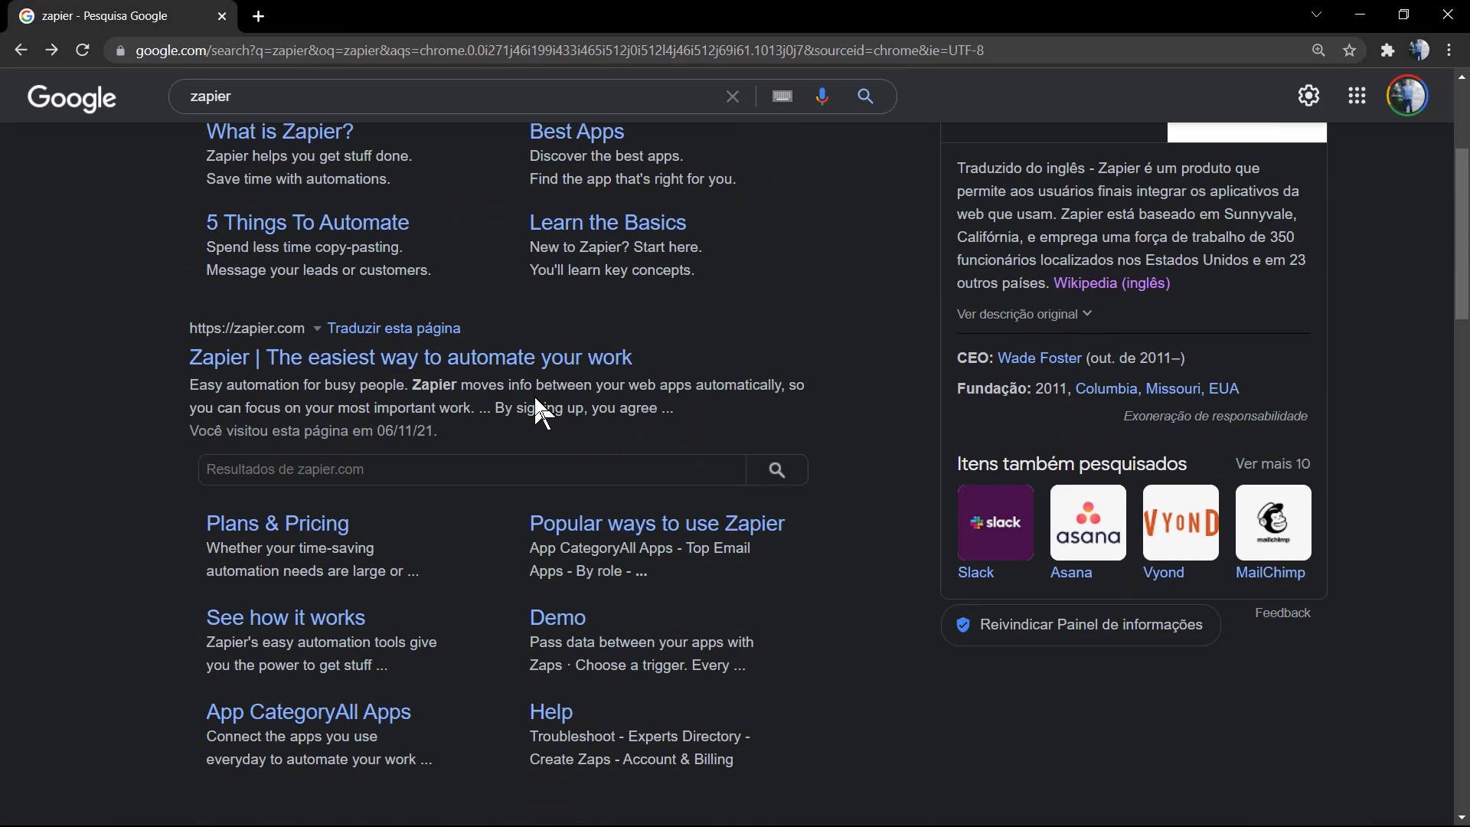
{"action": "left_click", "coordinate": [335, 371]}
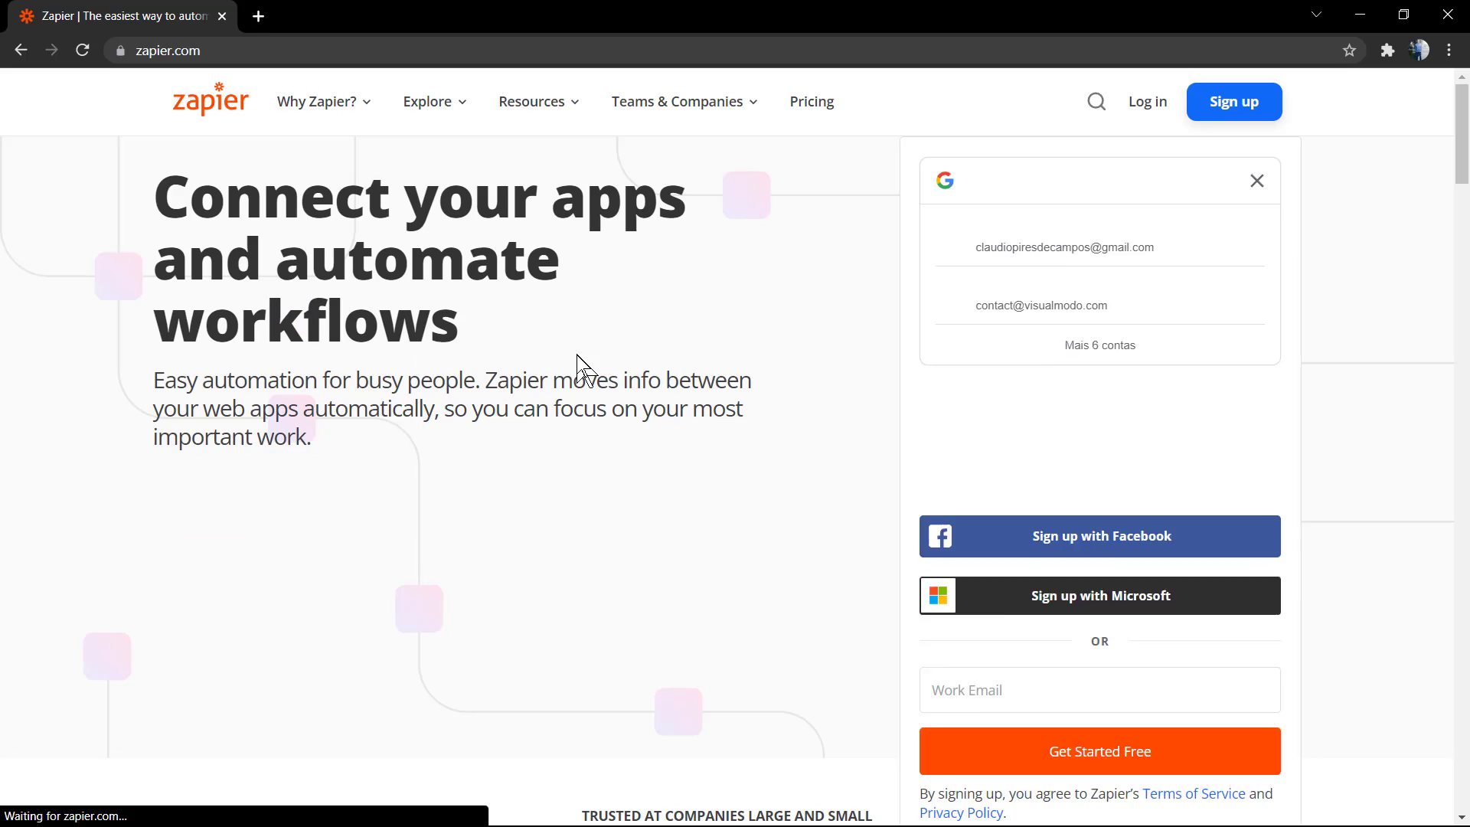
{"action": "left_click", "coordinate": [1258, 192]}
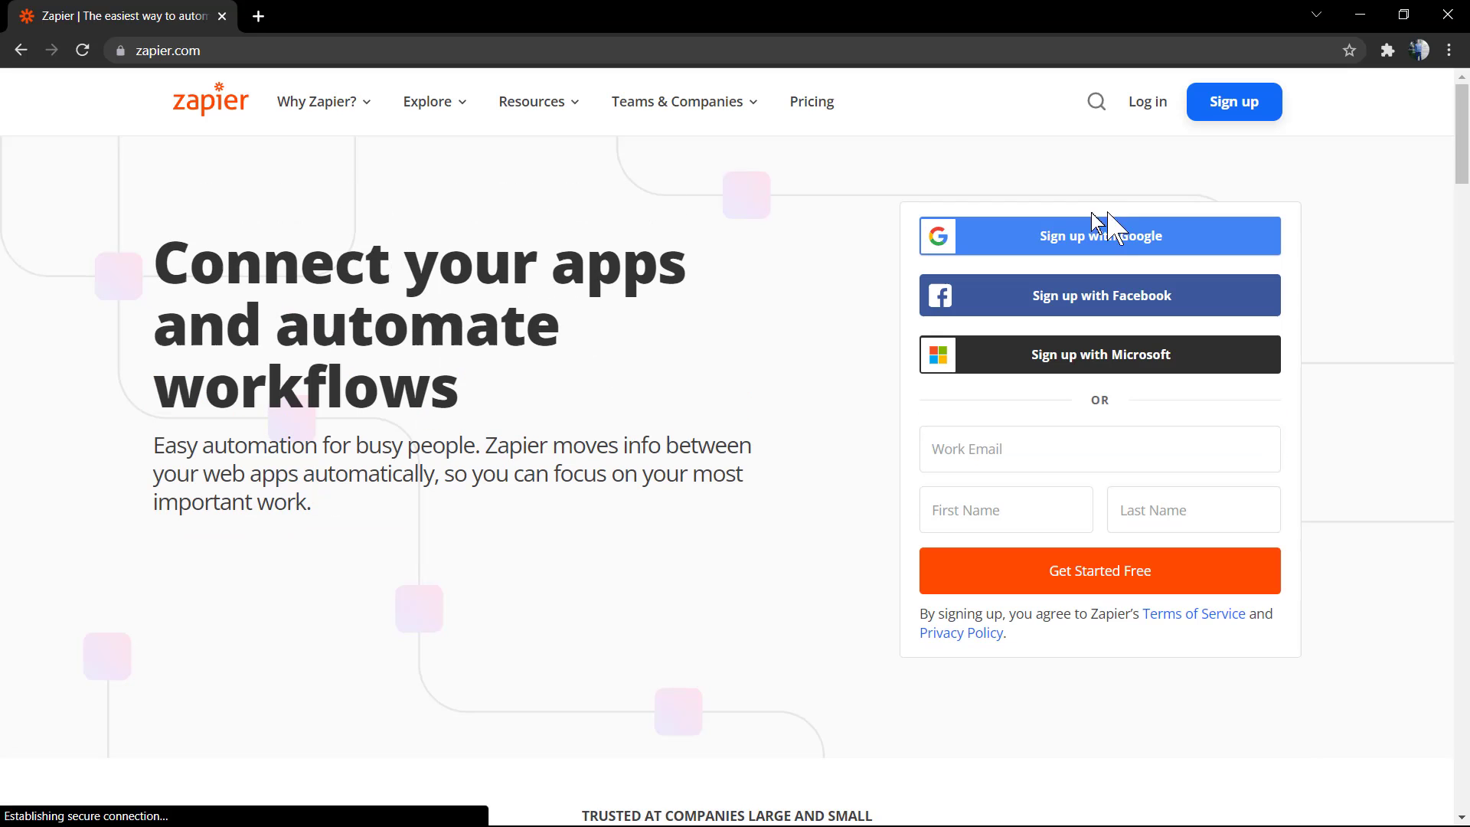
Open the Pricing page and switch the currency from BRL R$ to USD $
{"action": "left_click", "coordinate": [810, 104]}
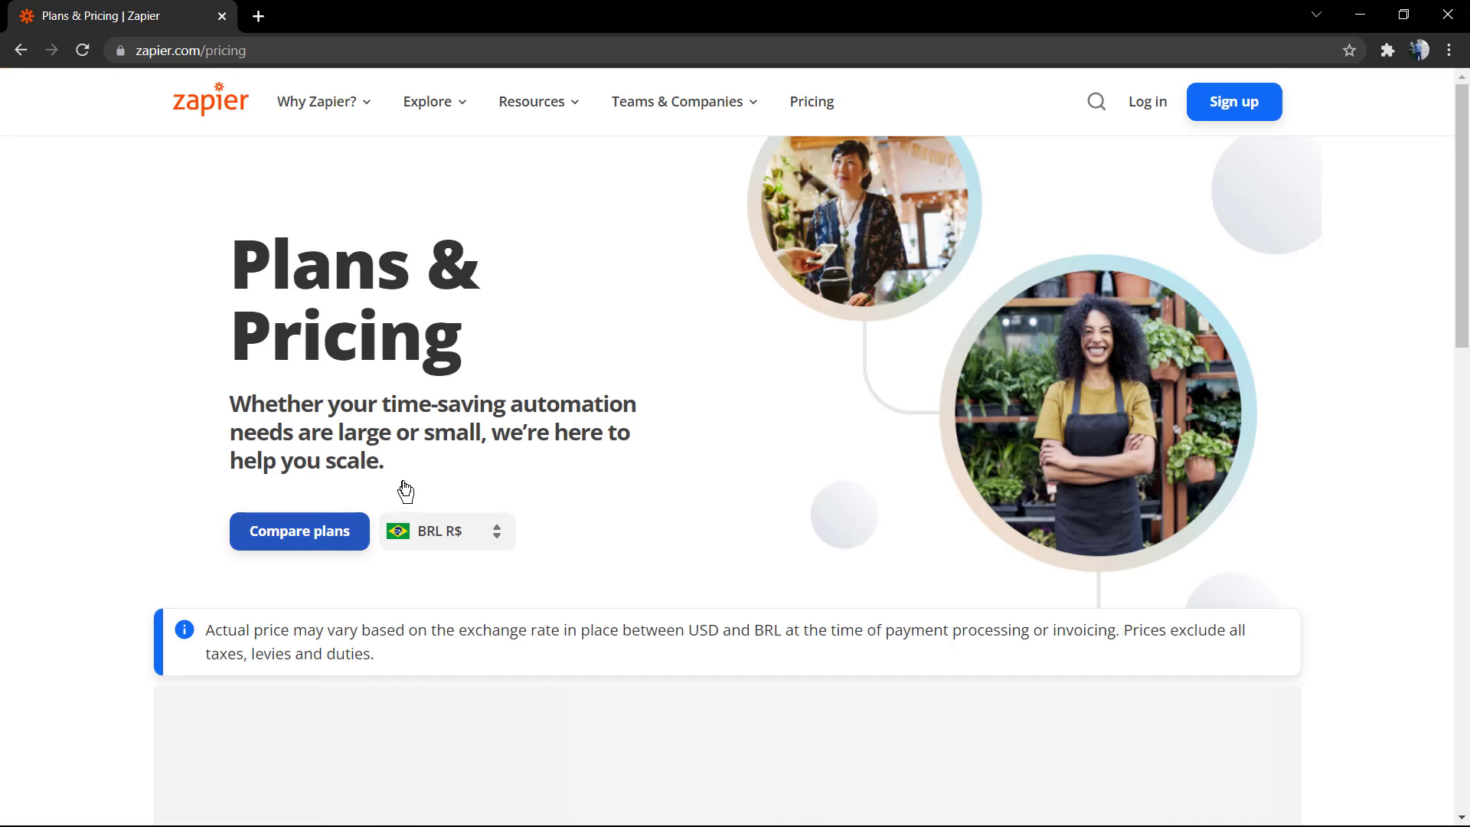
{"action": "scroll", "coordinate": [485, 462], "scroll_direction": "down", "scroll_amount": 1}
{"action": "left_click", "coordinate": [490, 442]}
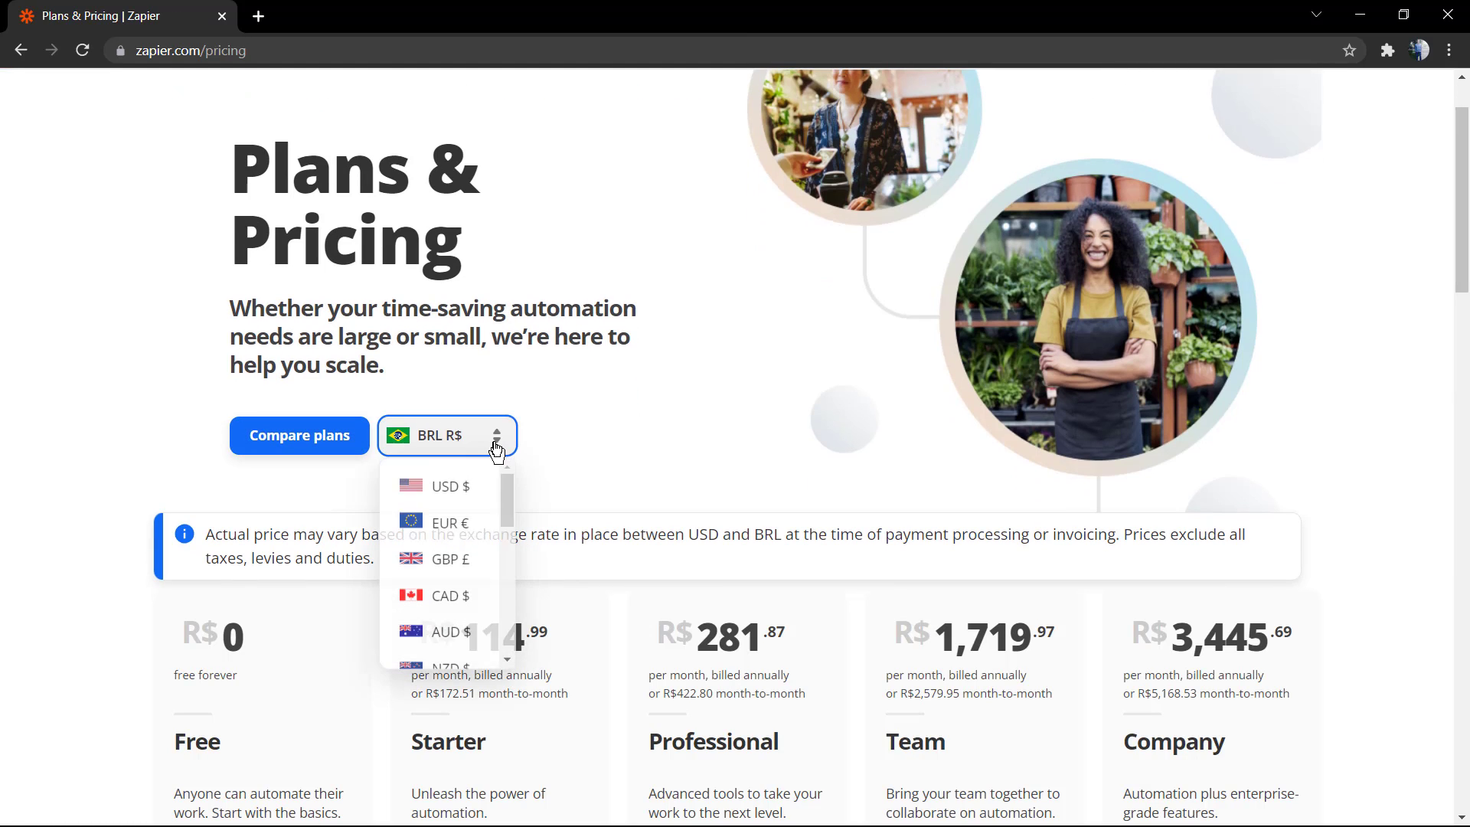
{"action": "left_click", "coordinate": [464, 488]}
Review the Free, Starter $19.99, Professional $49, Team $299 and Company $599 plans
{"action": "scroll", "coordinate": [329, 519], "scroll_direction": "down", "scroll_amount": 2}
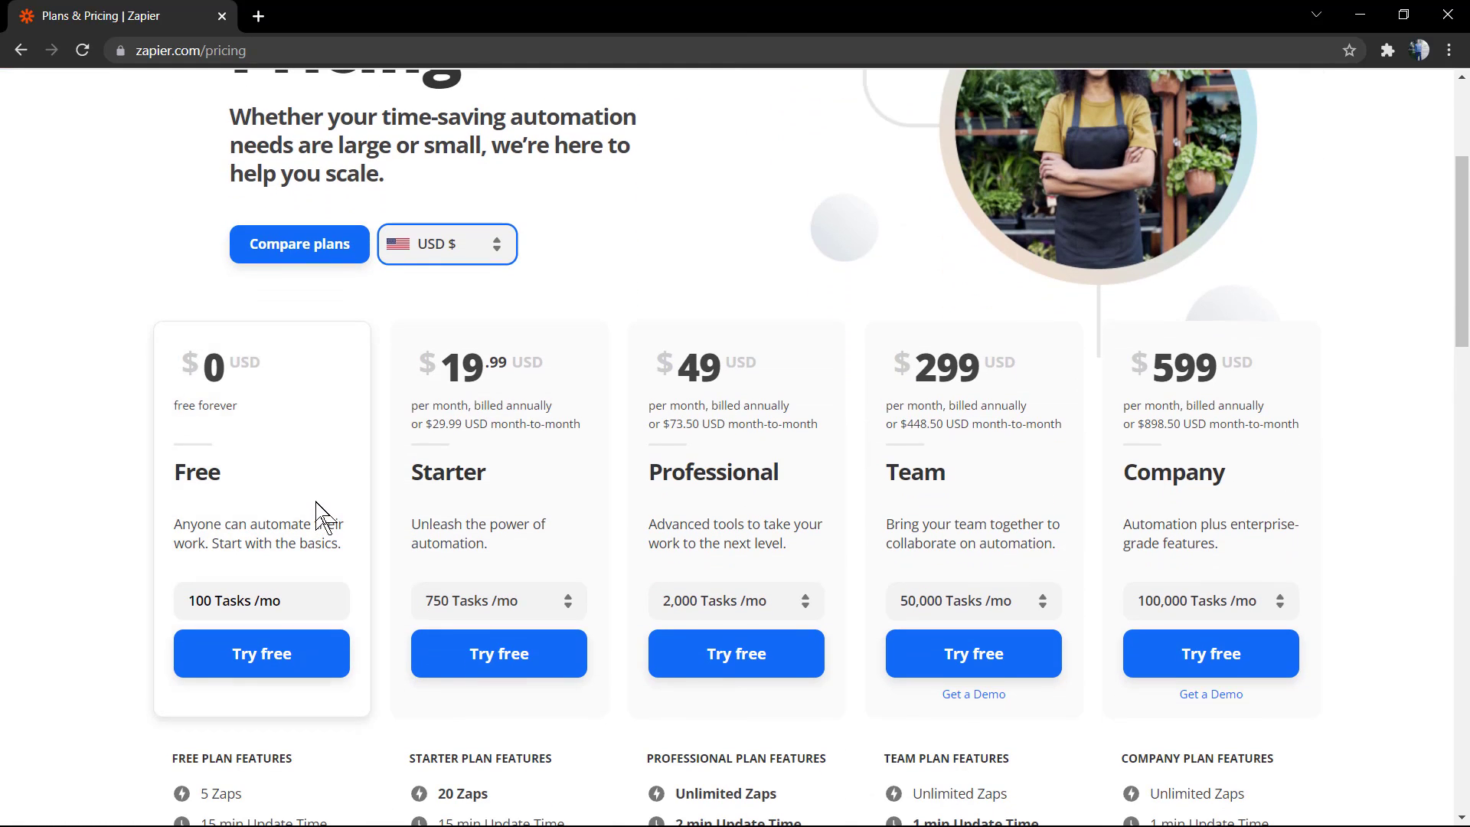
{"action": "triple_click", "coordinate": [196, 605]}
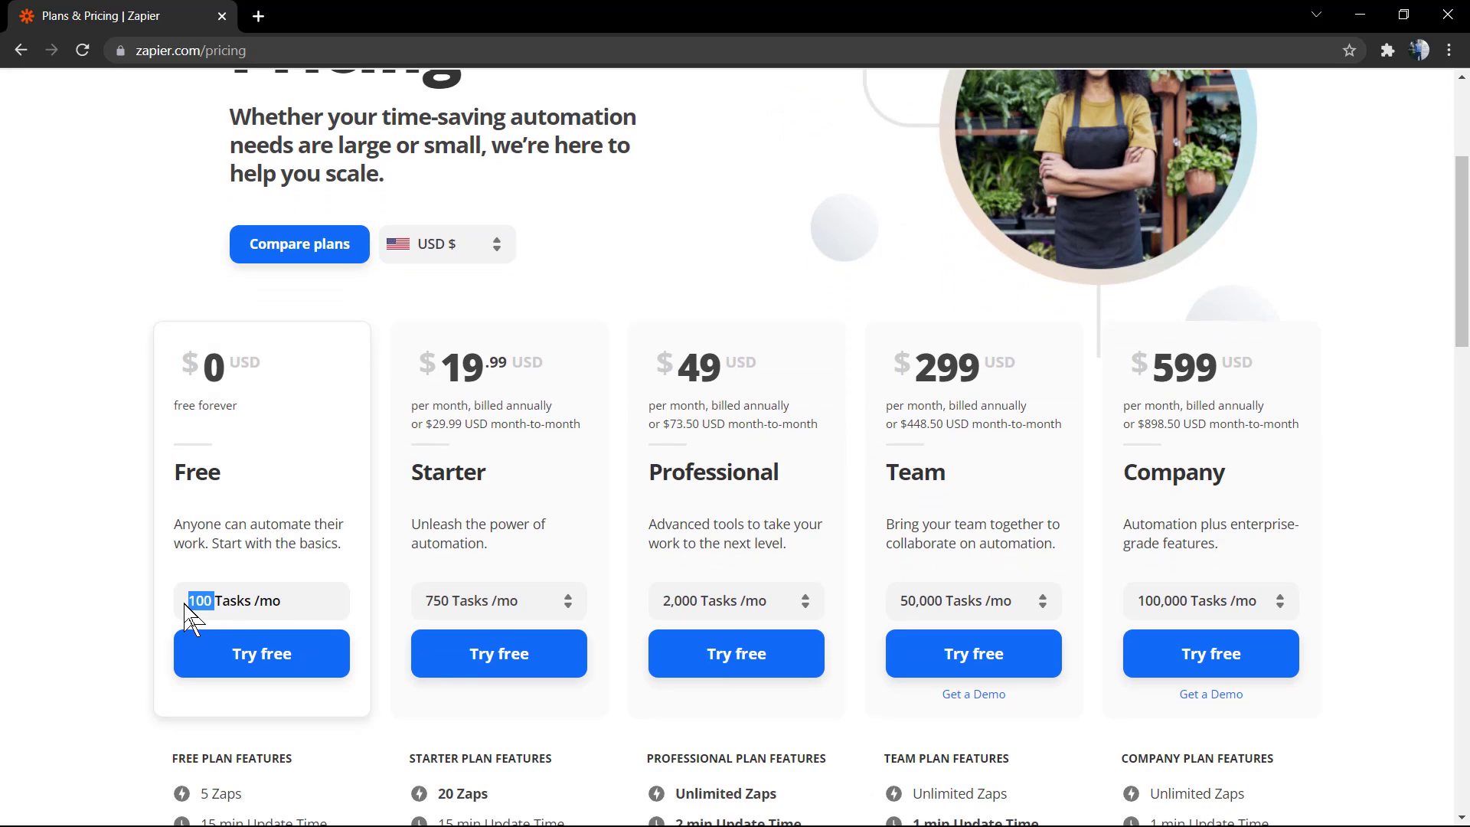
{"action": "left_click", "coordinate": [198, 602]}
{"action": "scroll", "coordinate": [200, 613], "scroll_direction": "down", "scroll_amount": 2}
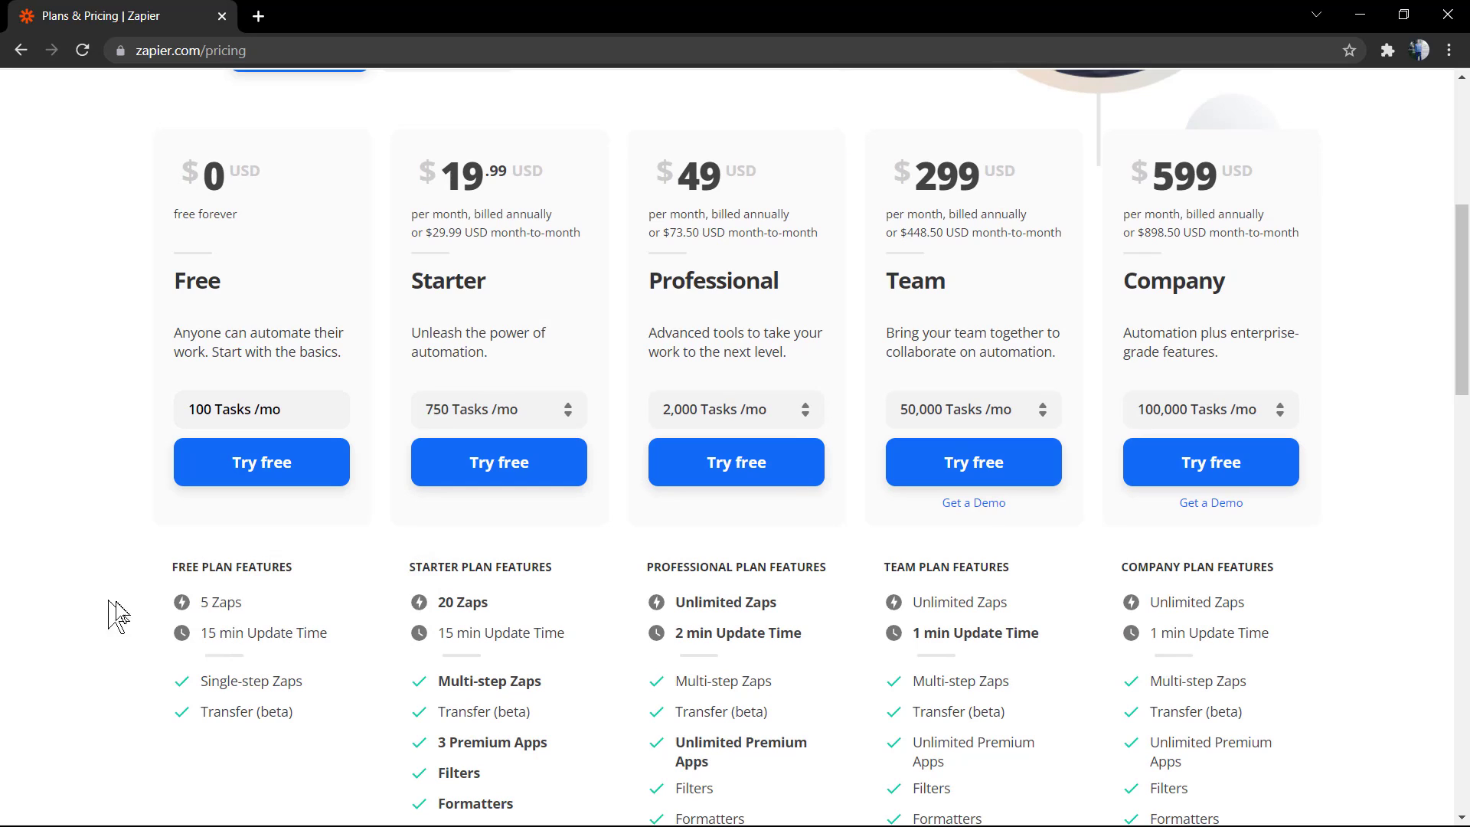
{"action": "scroll", "coordinate": [360, 635], "scroll_direction": "down", "scroll_amount": 1}
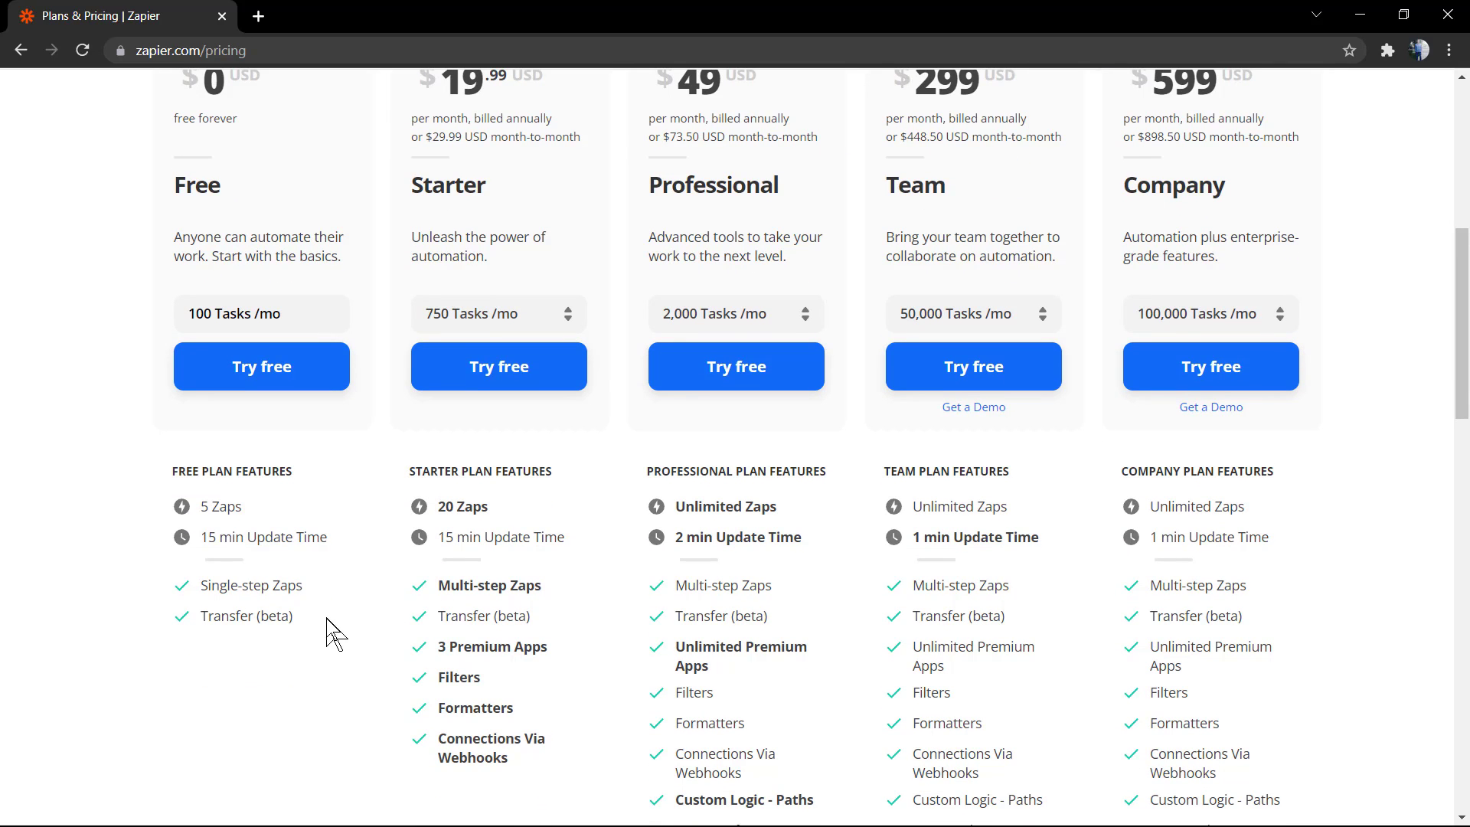
{"action": "scroll", "coordinate": [334, 634], "scroll_direction": "down", "scroll_amount": 1}
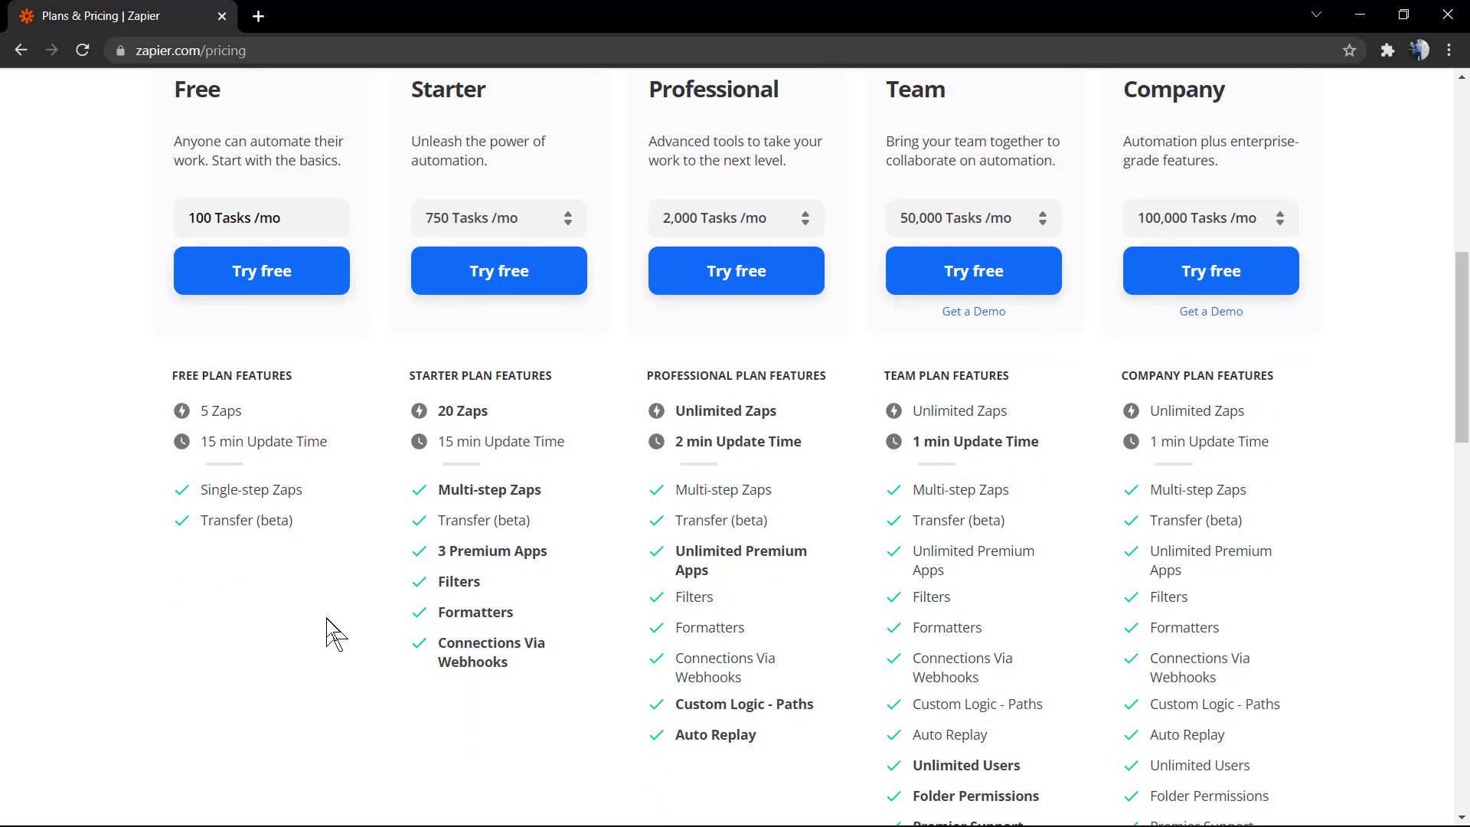
{"action": "scroll", "coordinate": [492, 584], "scroll_direction": "up", "scroll_amount": 1}
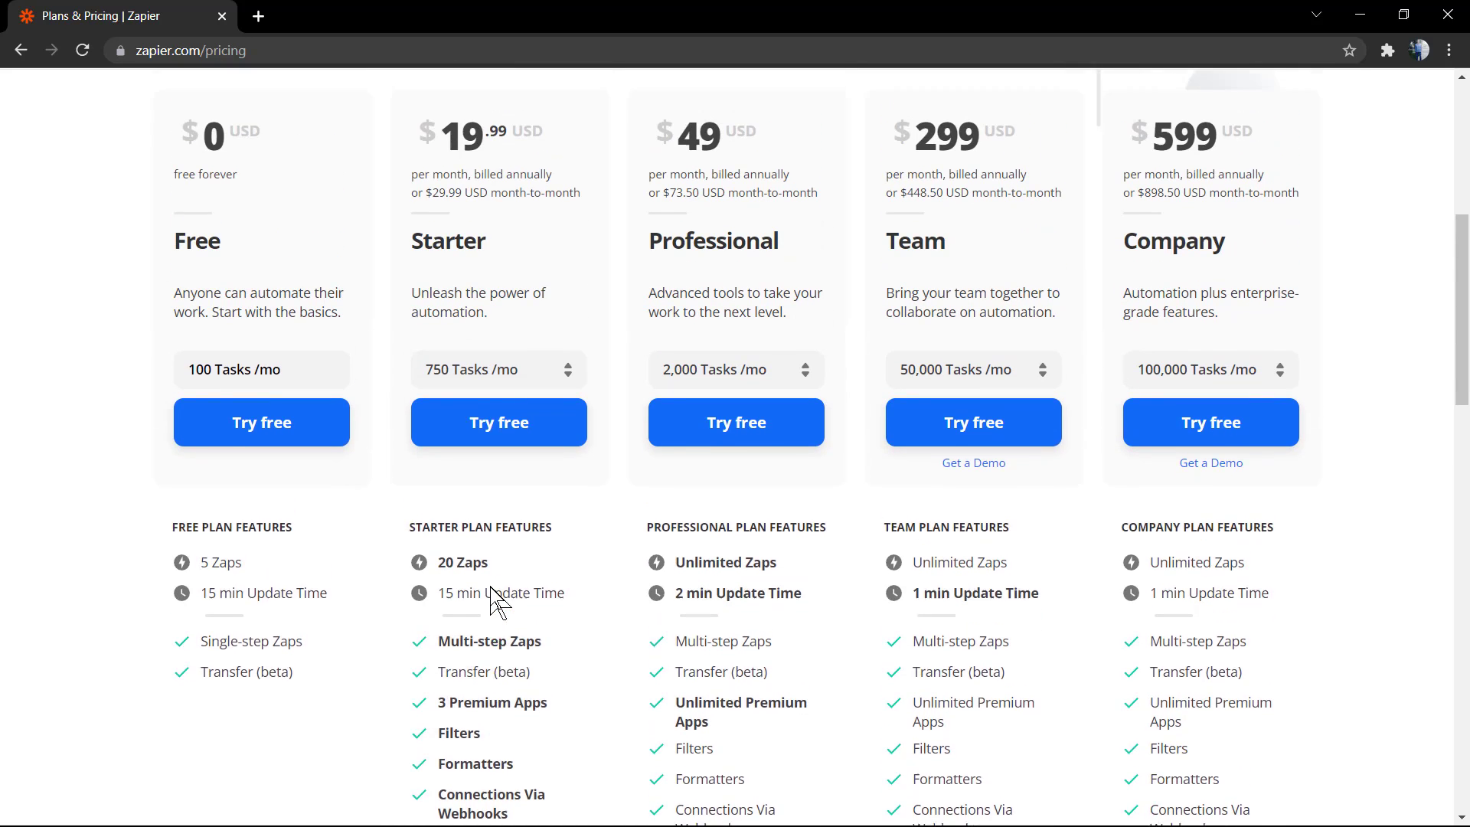
{"action": "scroll", "coordinate": [494, 594], "scroll_direction": "down", "scroll_amount": 1}
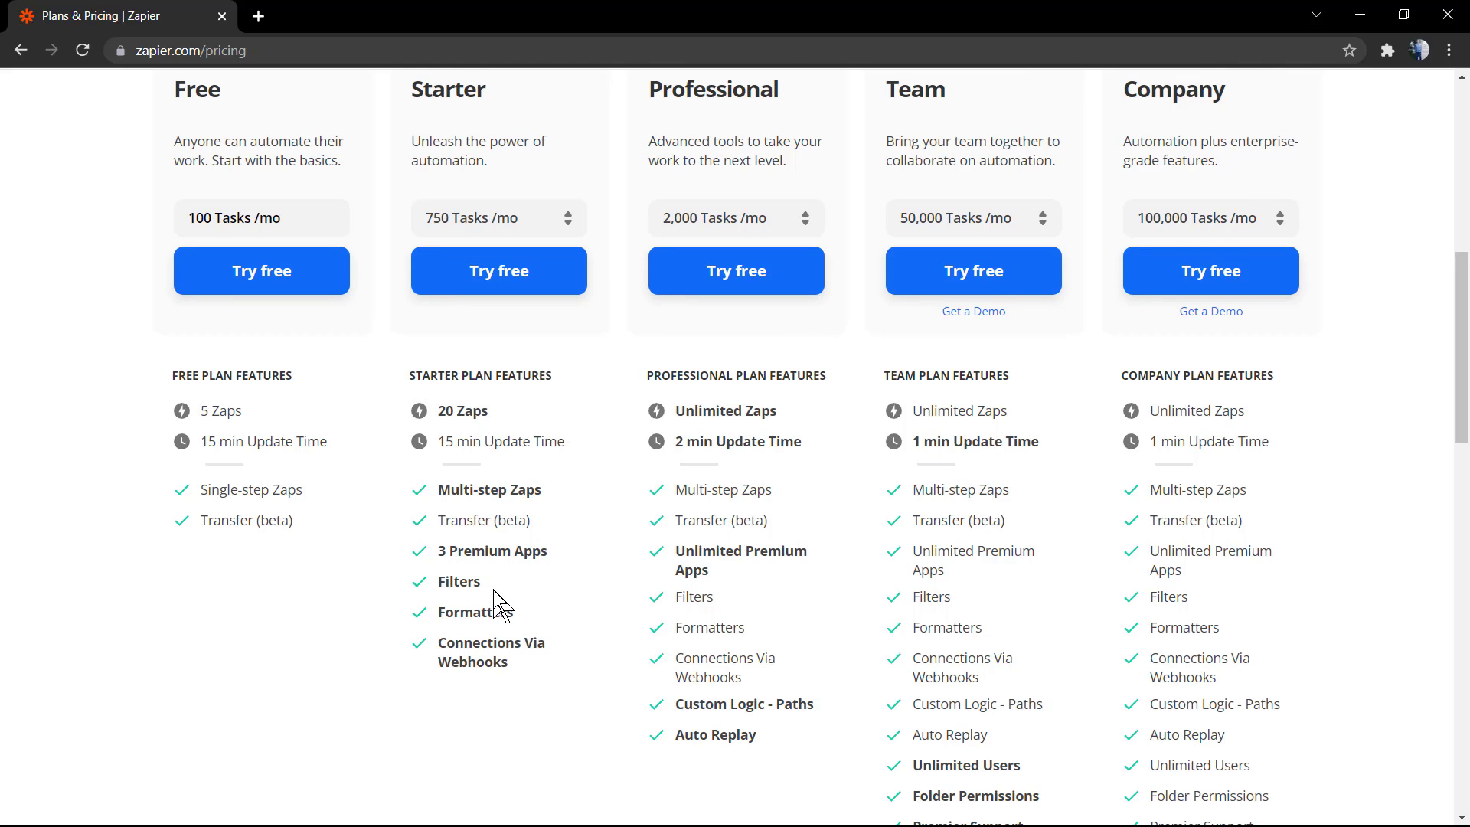
{"action": "scroll", "coordinate": [494, 590], "scroll_direction": "down", "scroll_amount": 4}
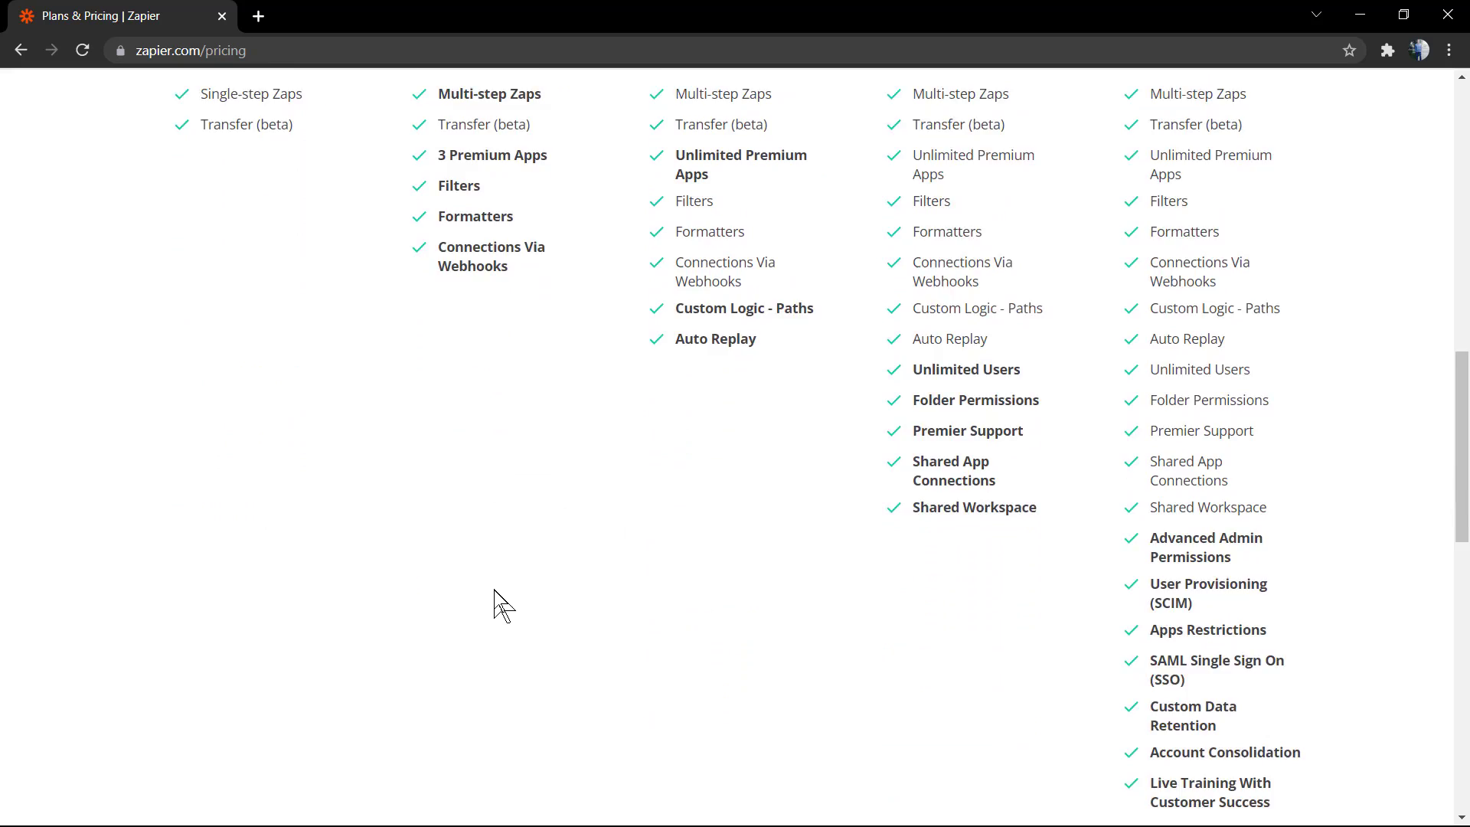
{"action": "scroll", "coordinate": [494, 591], "scroll_direction": "down", "scroll_amount": 1}
{"action": "scroll", "coordinate": [494, 605], "scroll_direction": "up", "scroll_amount": 12}
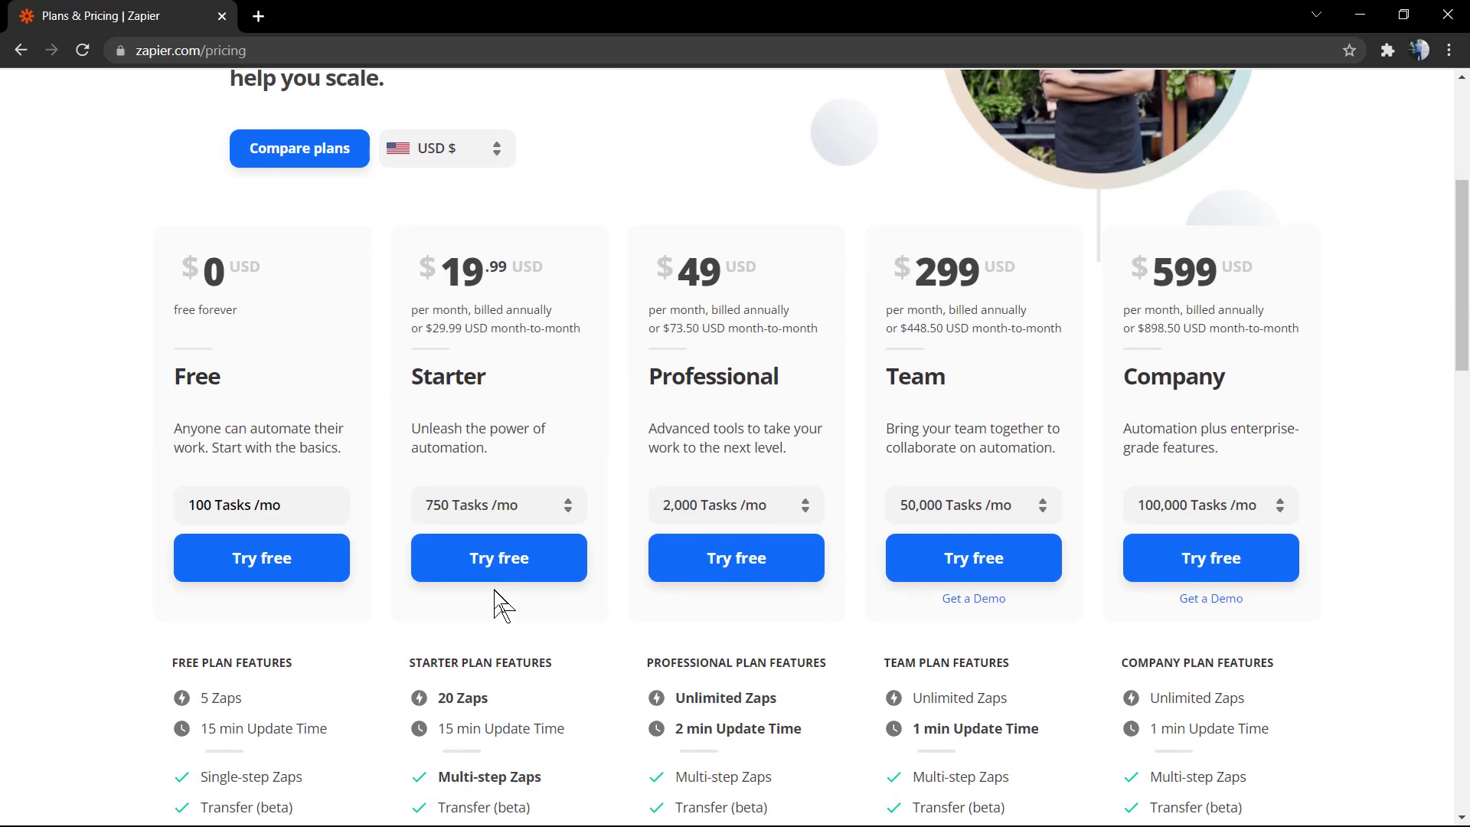
{"action": "scroll", "coordinate": [894, 542], "scroll_direction": "up", "scroll_amount": 2}
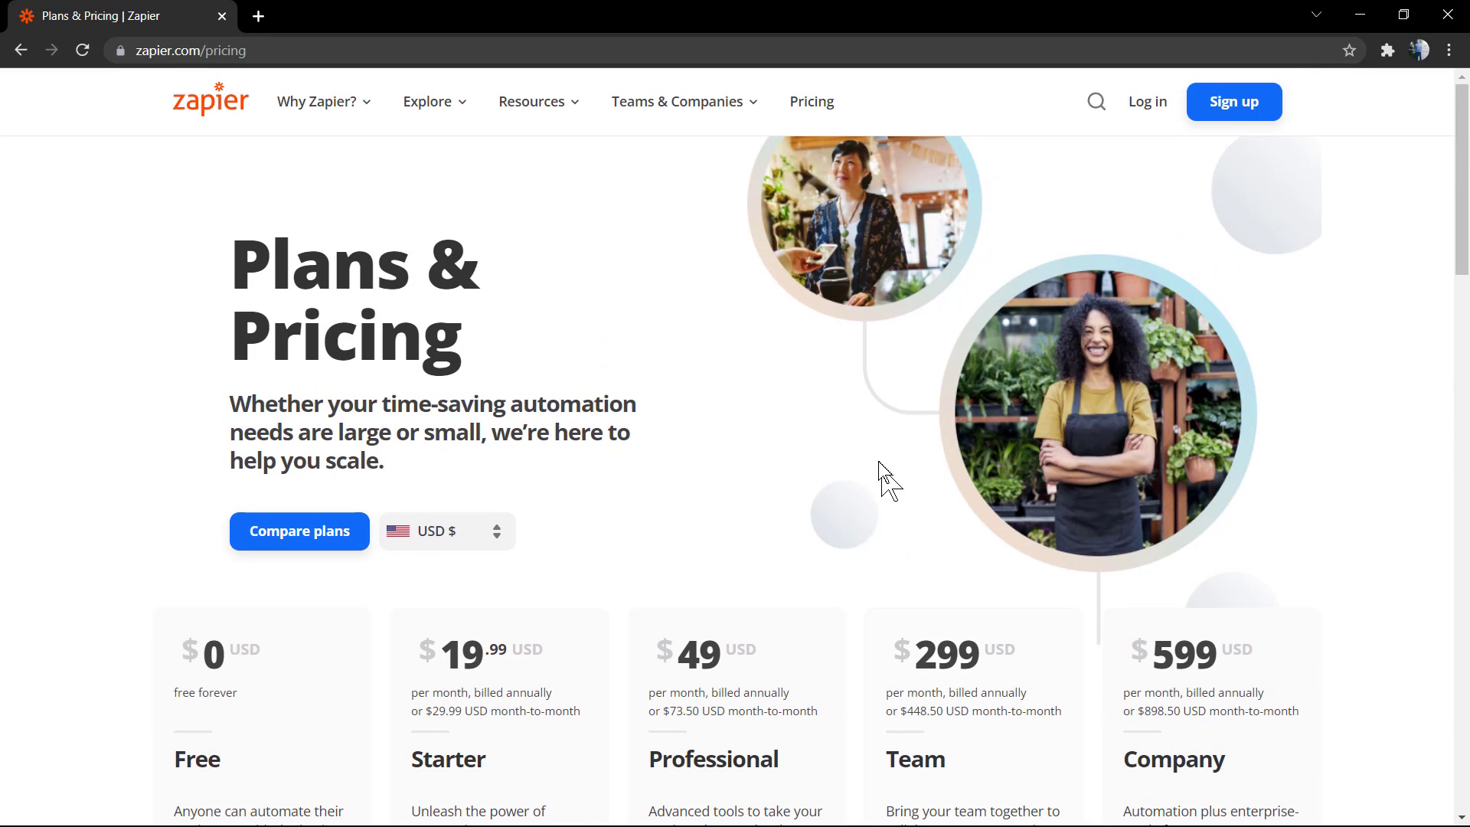
Return to the home page and scroll past the example Zap to 'More than 3,000 apps'
{"action": "left_click", "coordinate": [234, 99]}
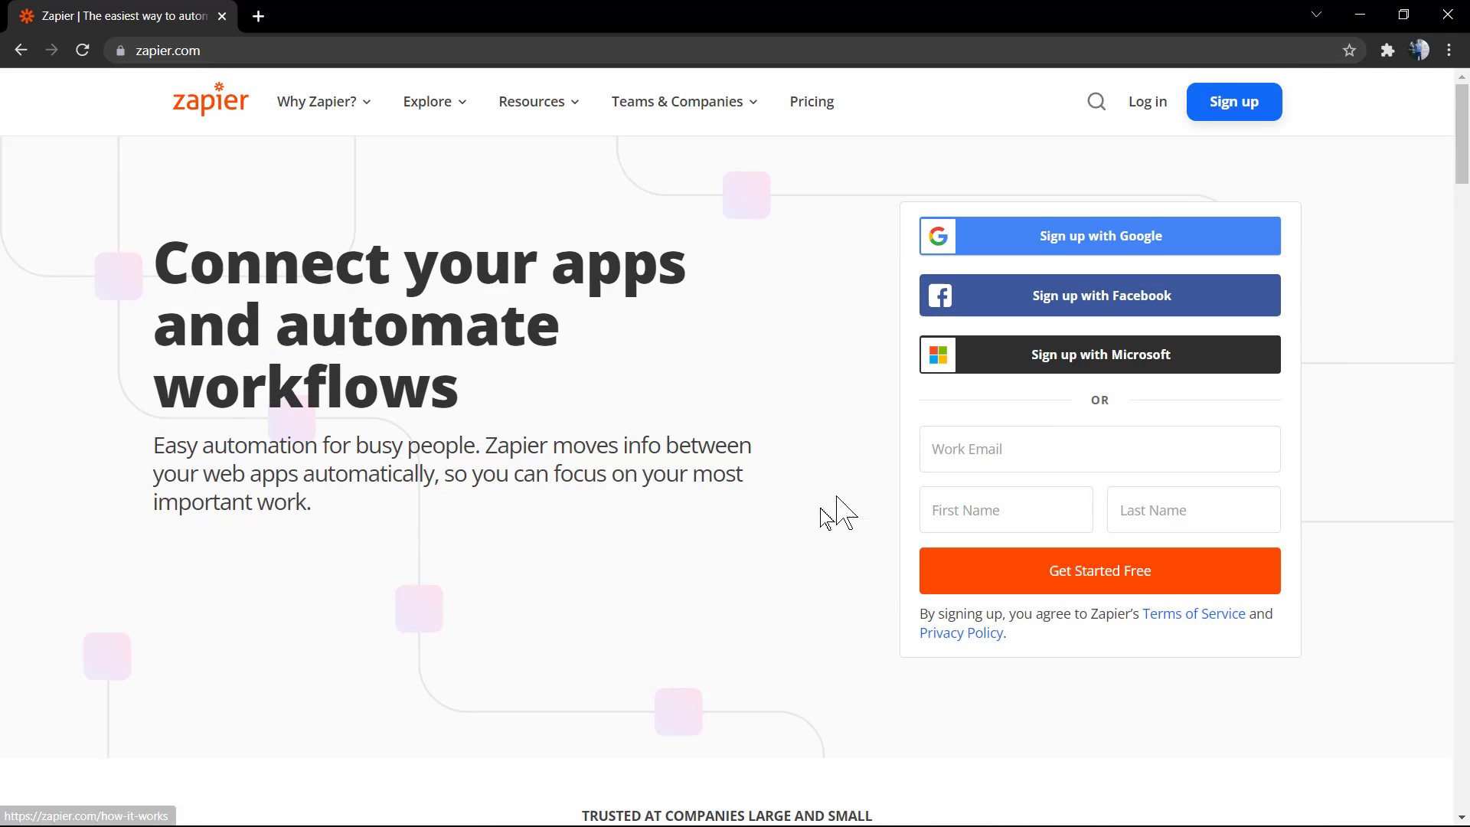
{"action": "scroll", "coordinate": [838, 515], "scroll_direction": "down", "scroll_amount": 4}
{"action": "scroll", "coordinate": [626, 505], "scroll_direction": "down", "scroll_amount": 10}
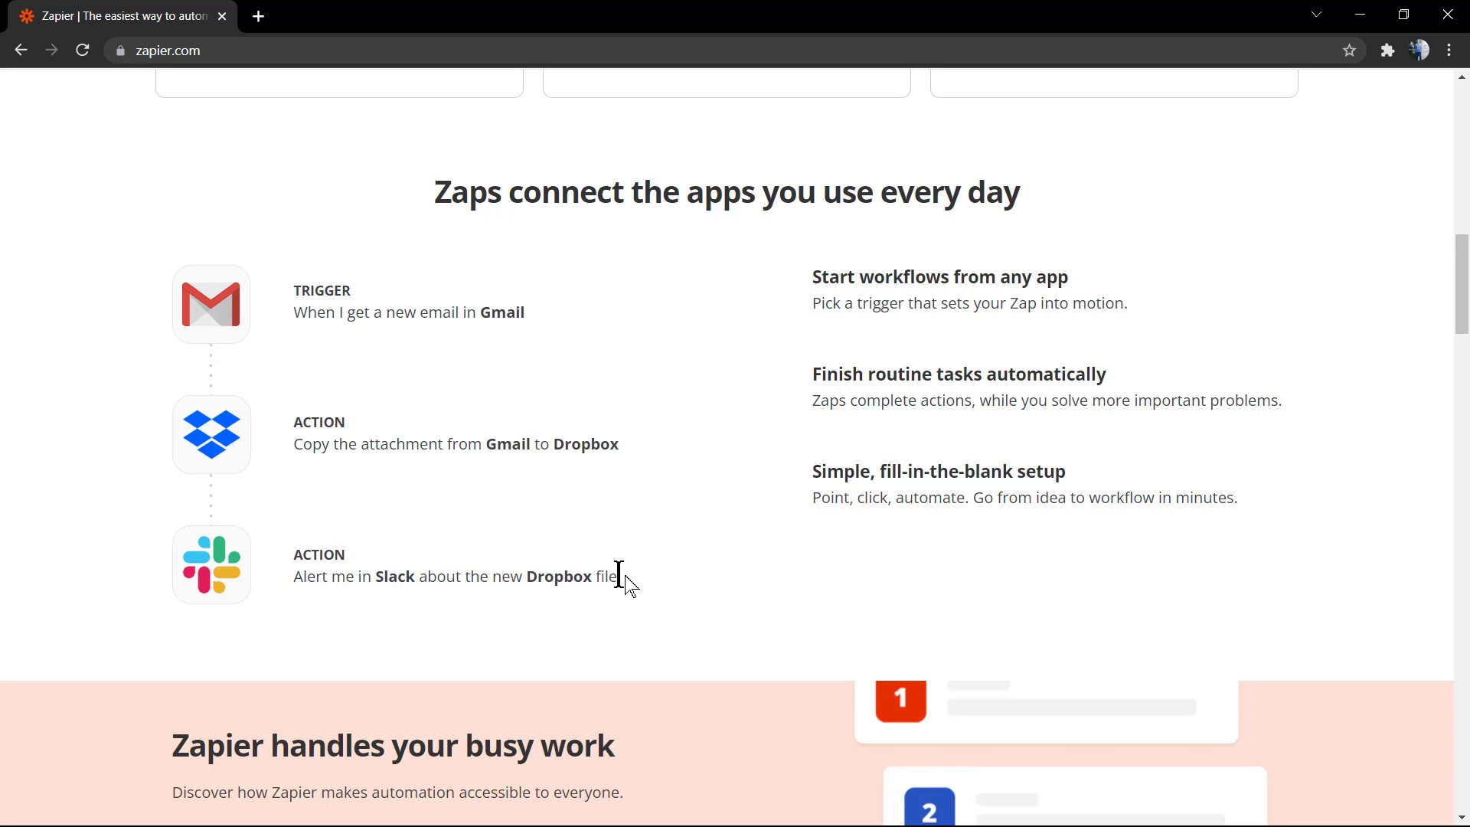
{"action": "left_click_drag", "start_coordinate": [619, 577], "coordinate": [301, 299]}
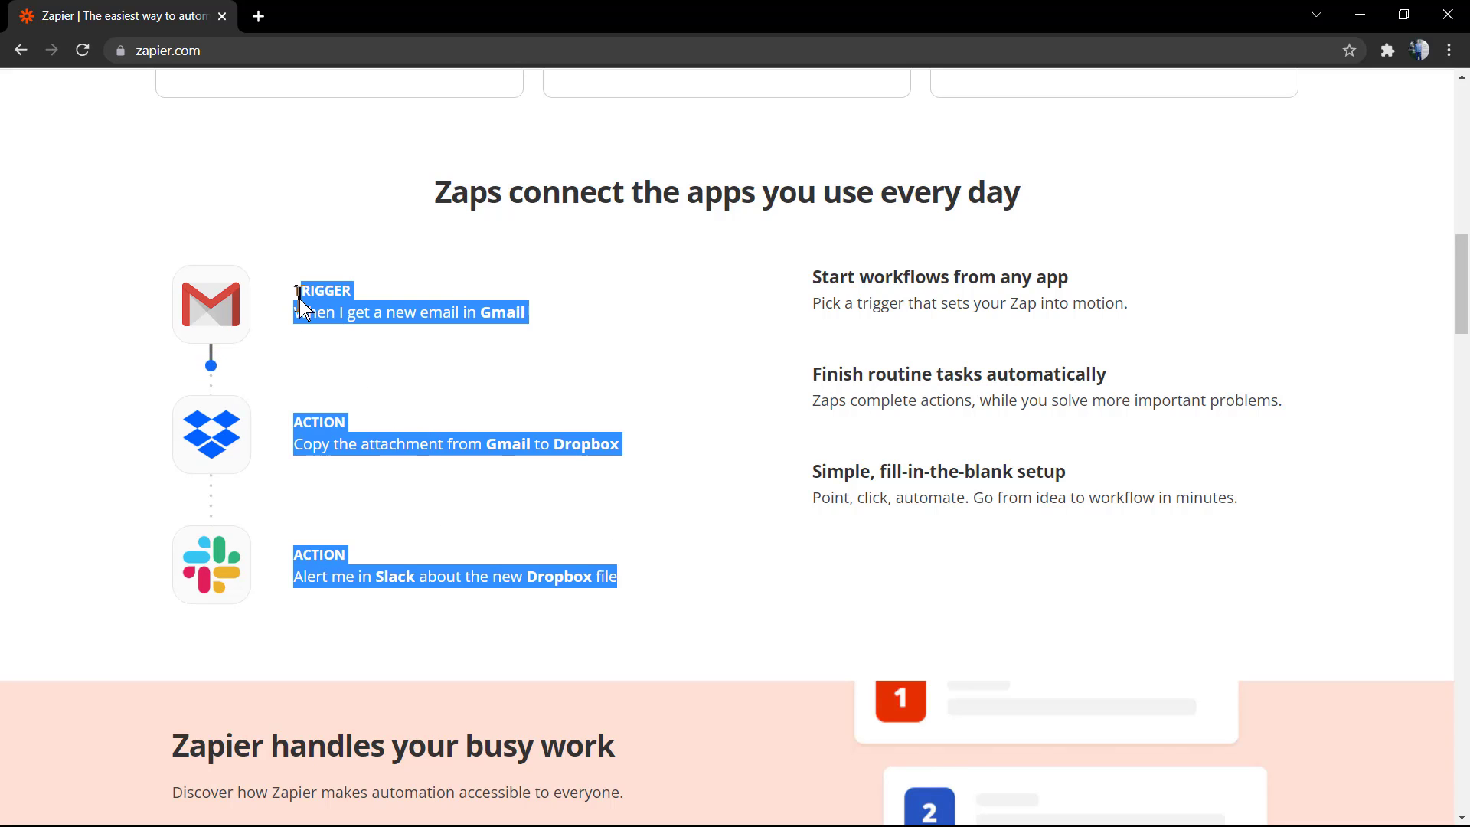
{"action": "left_click", "coordinate": [735, 360]}
{"action": "scroll", "coordinate": [728, 361], "scroll_direction": "down", "scroll_amount": 5}
{"action": "scroll", "coordinate": [725, 349], "scroll_direction": "down", "scroll_amount": 6}
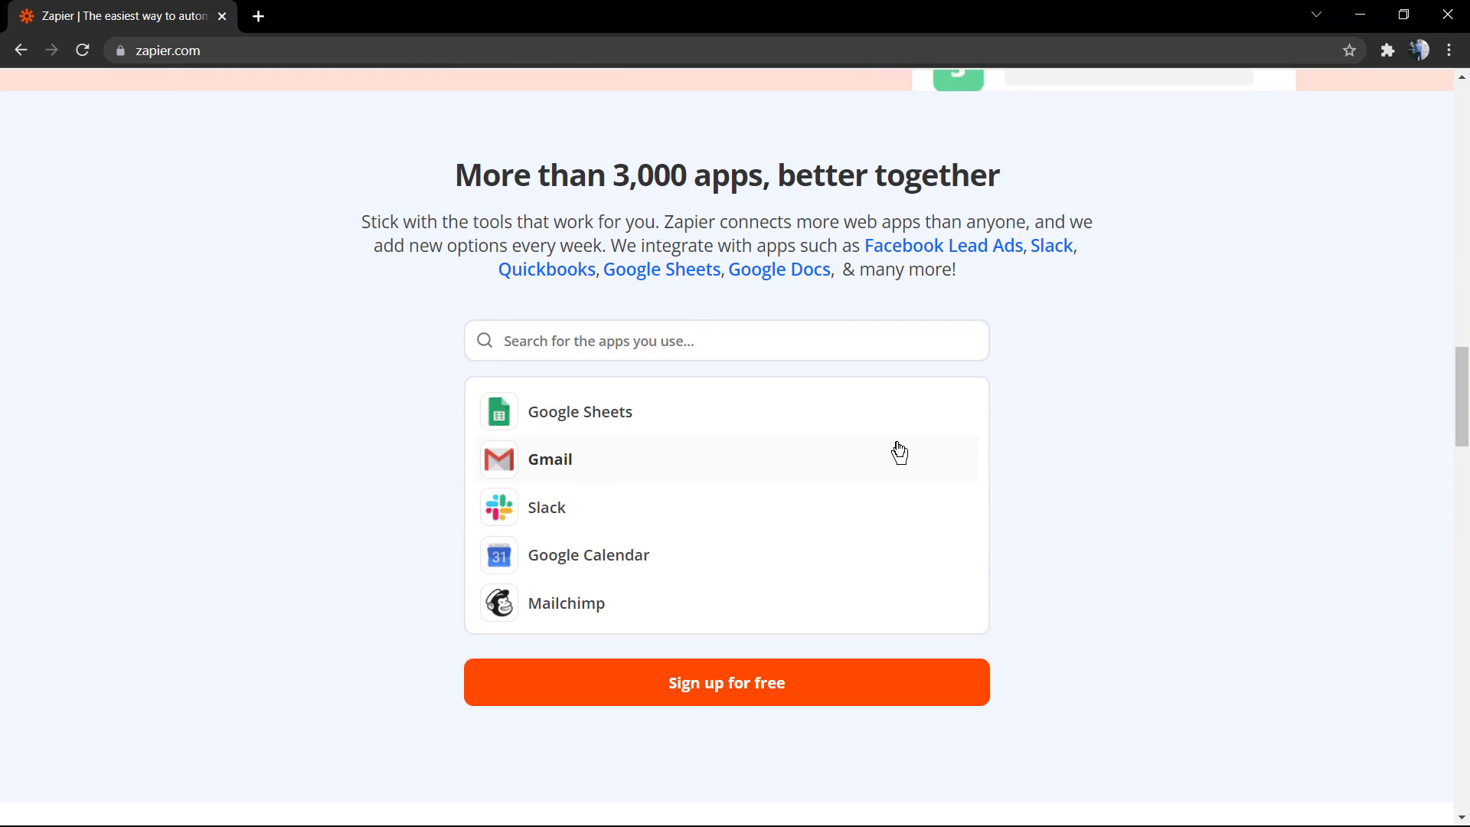
{"action": "scroll", "coordinate": [897, 450], "scroll_direction": "down", "scroll_amount": 3}
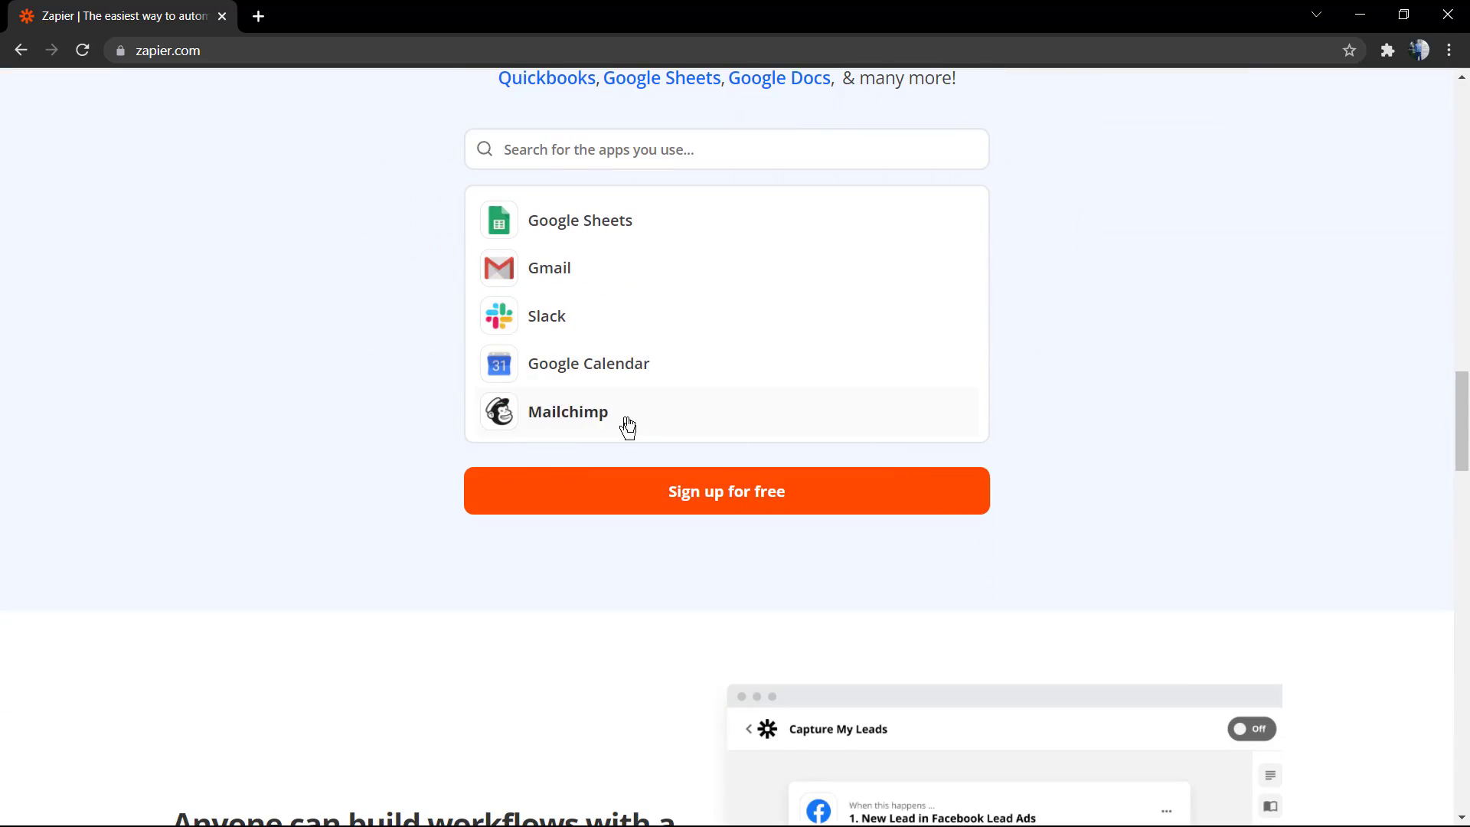
{"action": "scroll", "coordinate": [646, 425], "scroll_direction": "down", "scroll_amount": 2}
{"action": "scroll", "coordinate": [542, 492], "scroll_direction": "up", "scroll_amount": 2}
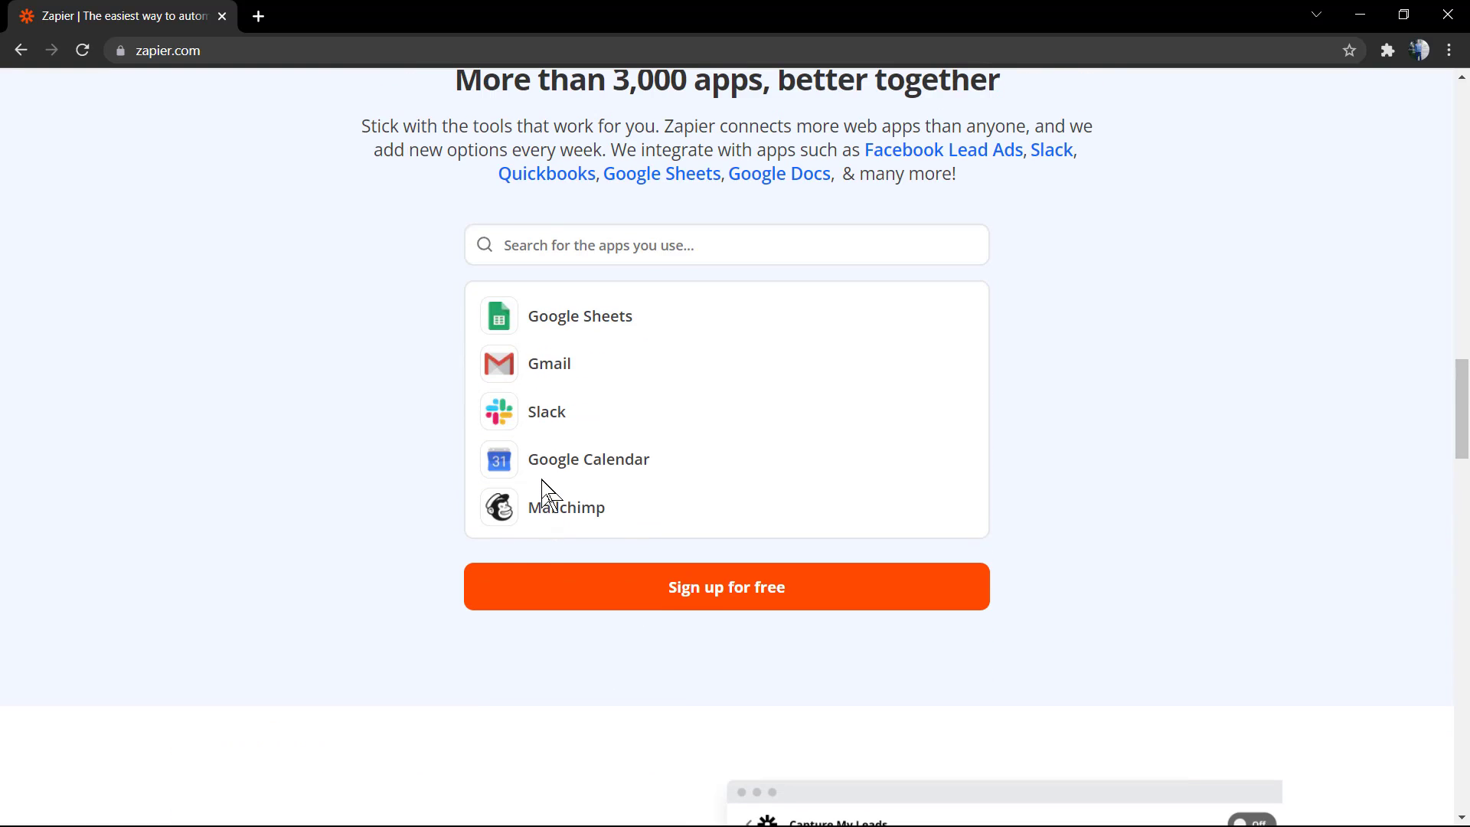
{"action": "left_click", "coordinate": [661, 250]}
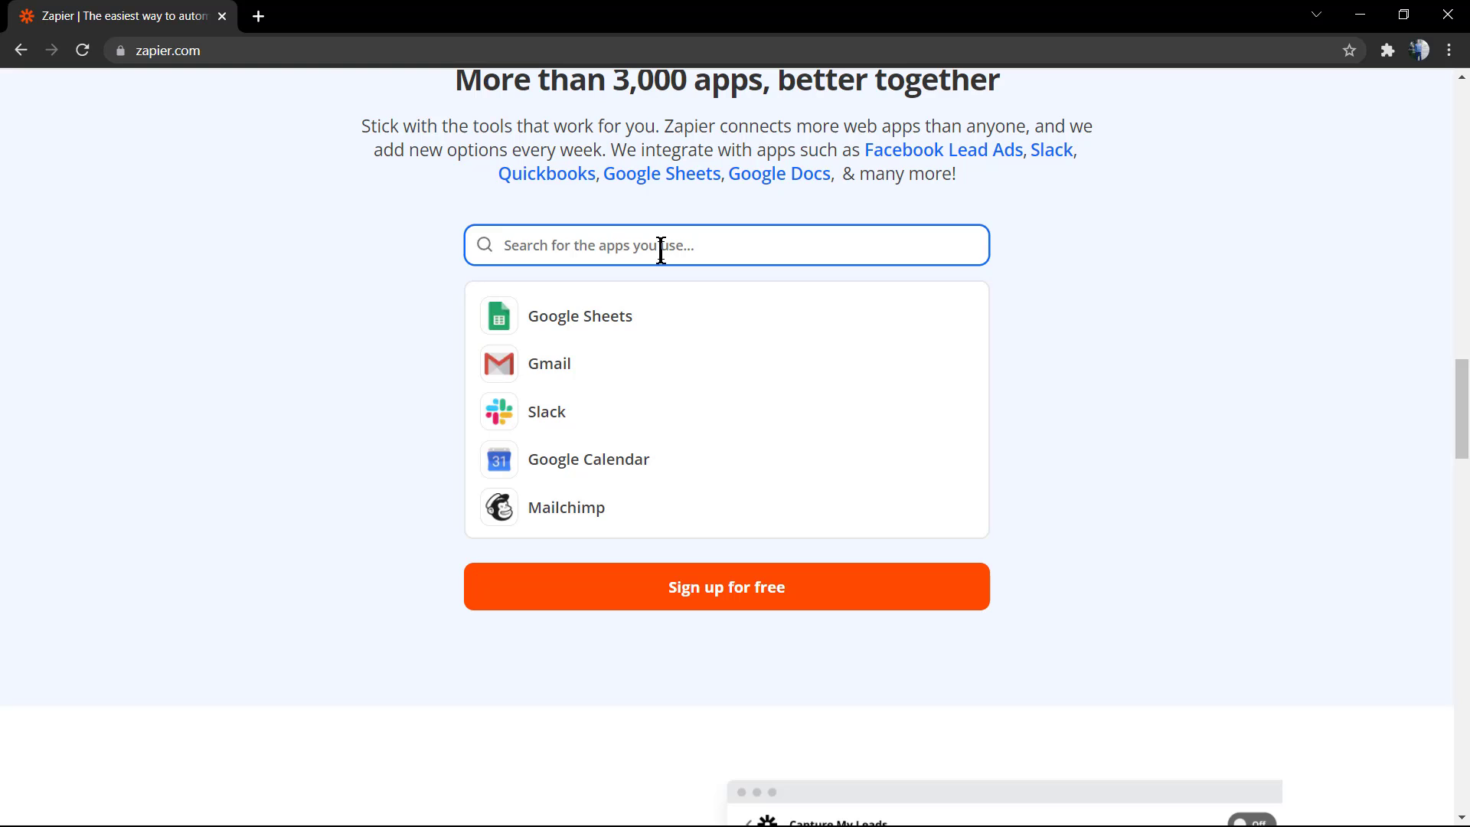
{"action": "type", "text": "WordPress"}
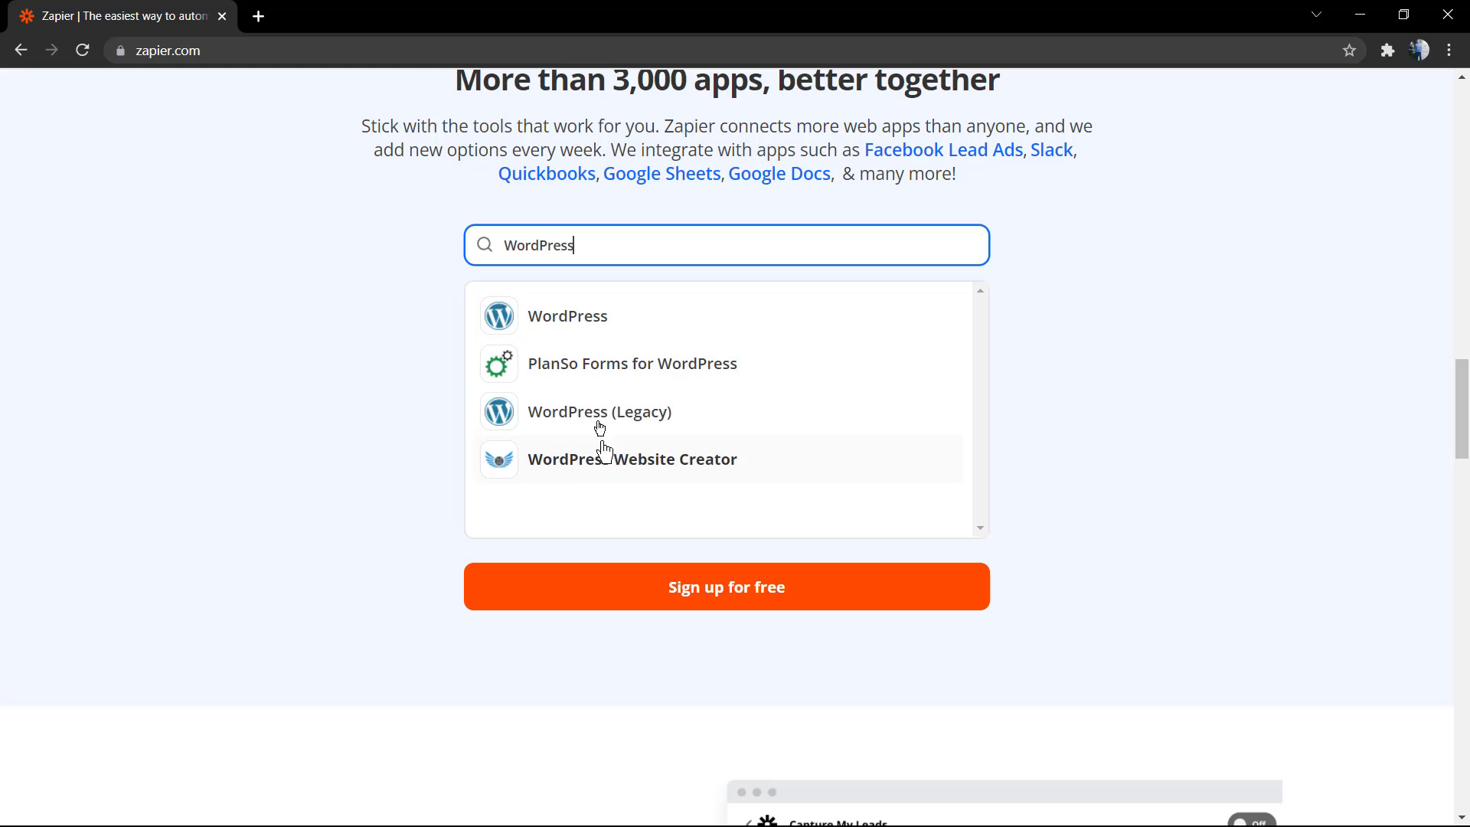
{"action": "left_click", "coordinate": [608, 321]}
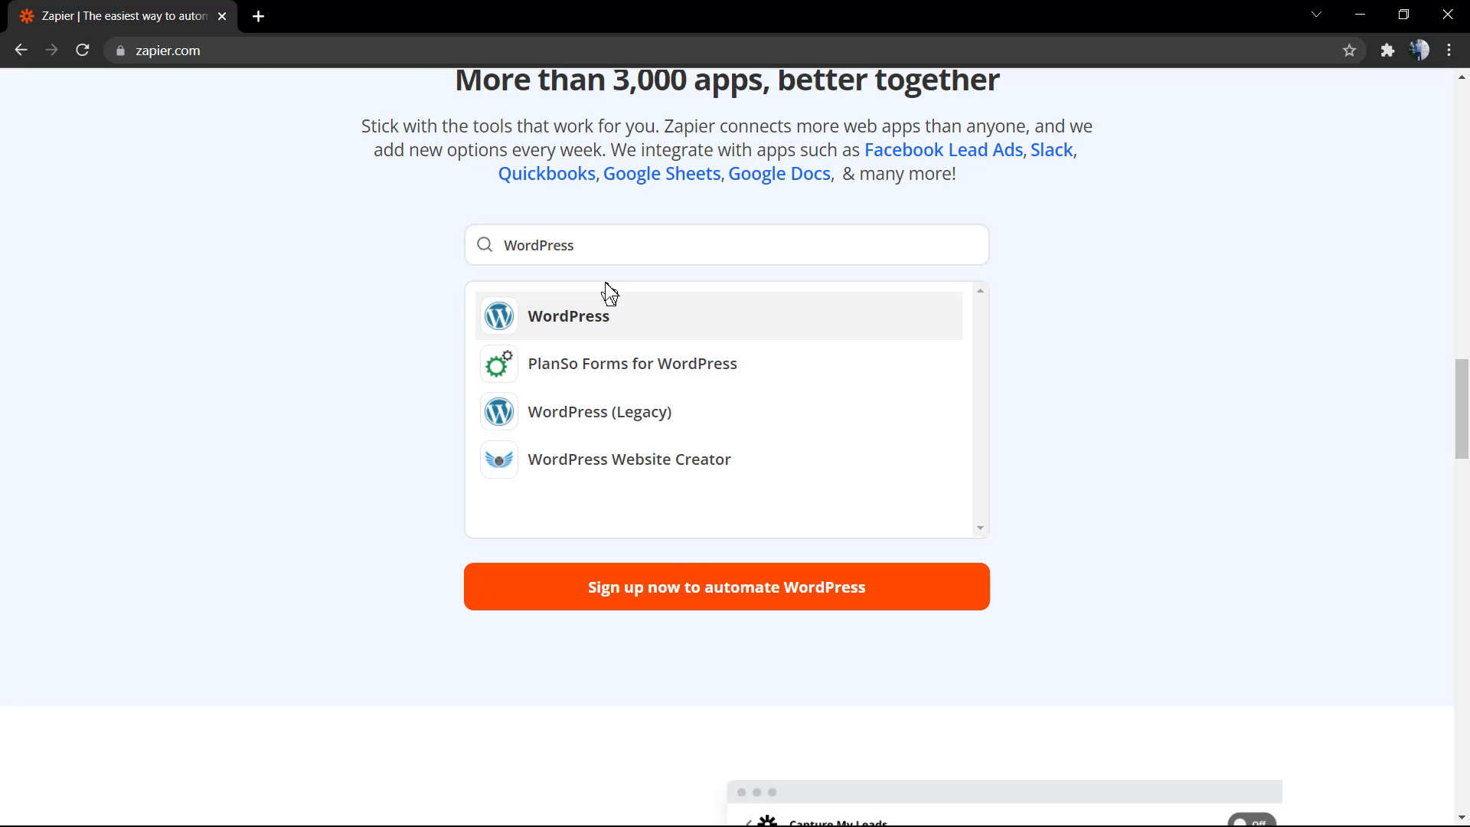
{"action": "scroll", "coordinate": [536, 336], "scroll_direction": "up", "scroll_amount": 1}
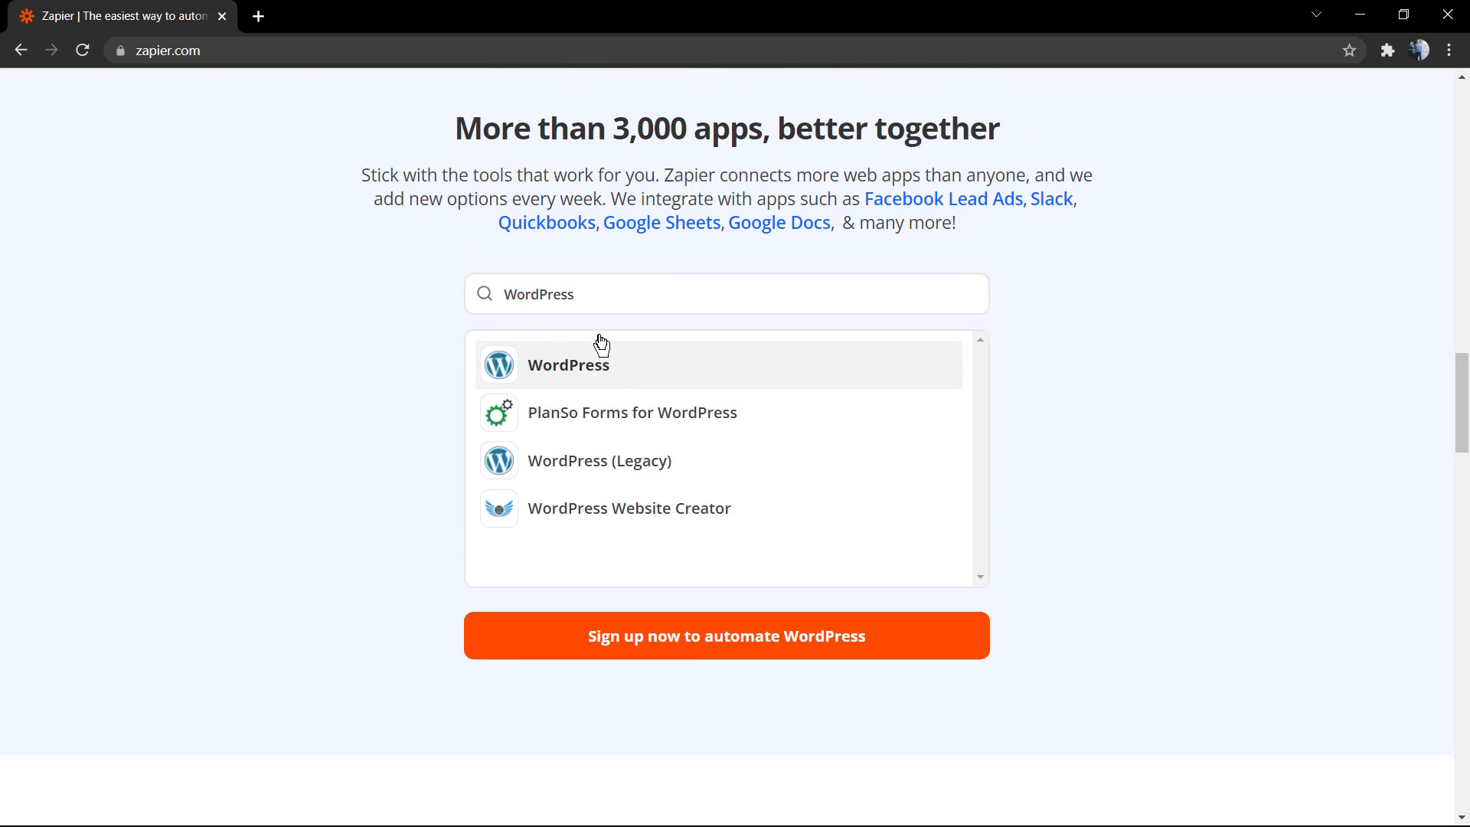
{"action": "scroll", "coordinate": [511, 414], "scroll_direction": "down", "scroll_amount": 7}
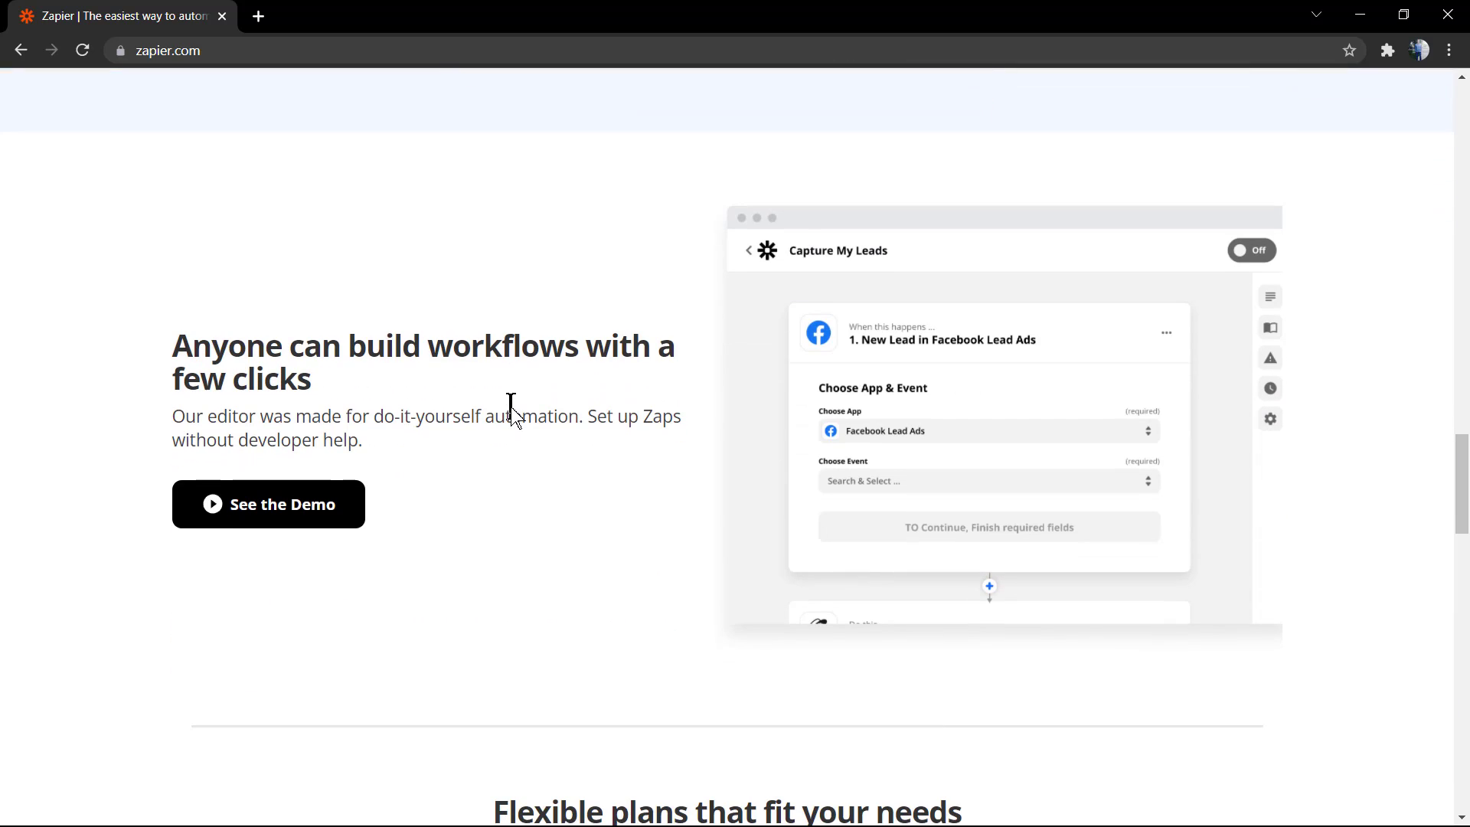
{"action": "scroll", "coordinate": [511, 406], "scroll_direction": "down", "scroll_amount": 8}
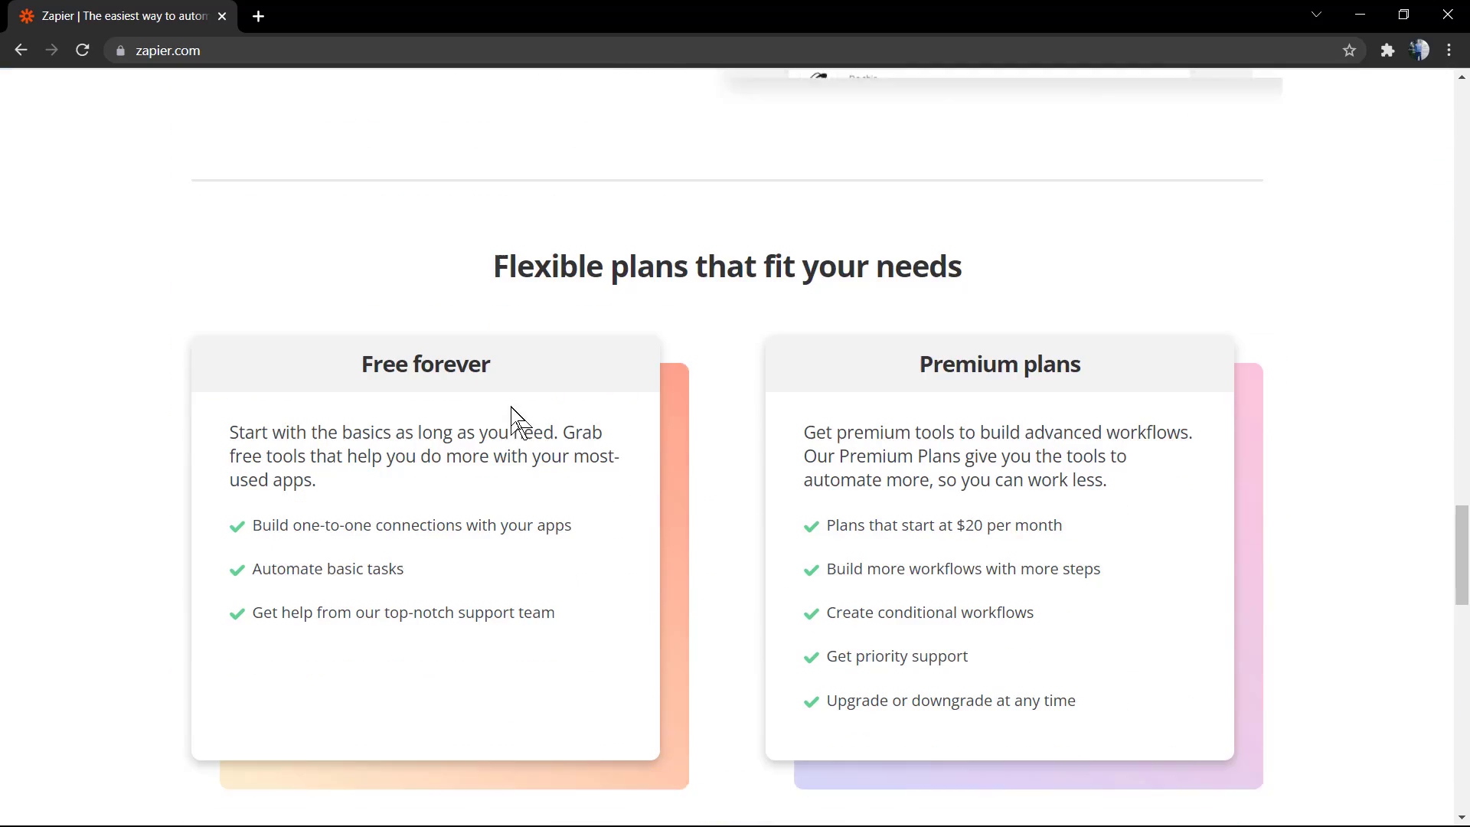
{"action": "scroll", "coordinate": [511, 407], "scroll_direction": "down", "scroll_amount": 11}
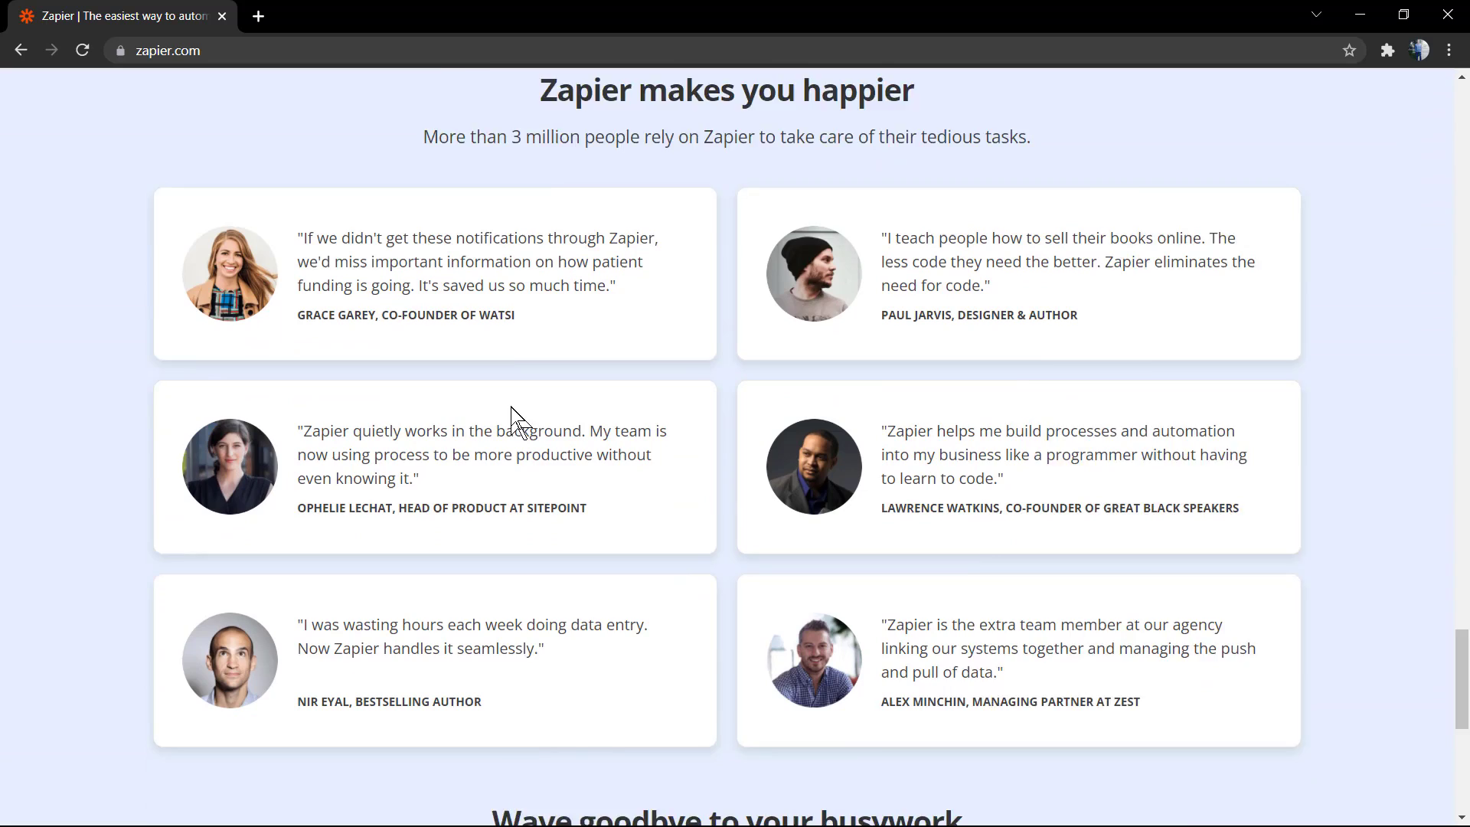
{"action": "scroll", "coordinate": [511, 407], "scroll_direction": "down", "scroll_amount": 2}
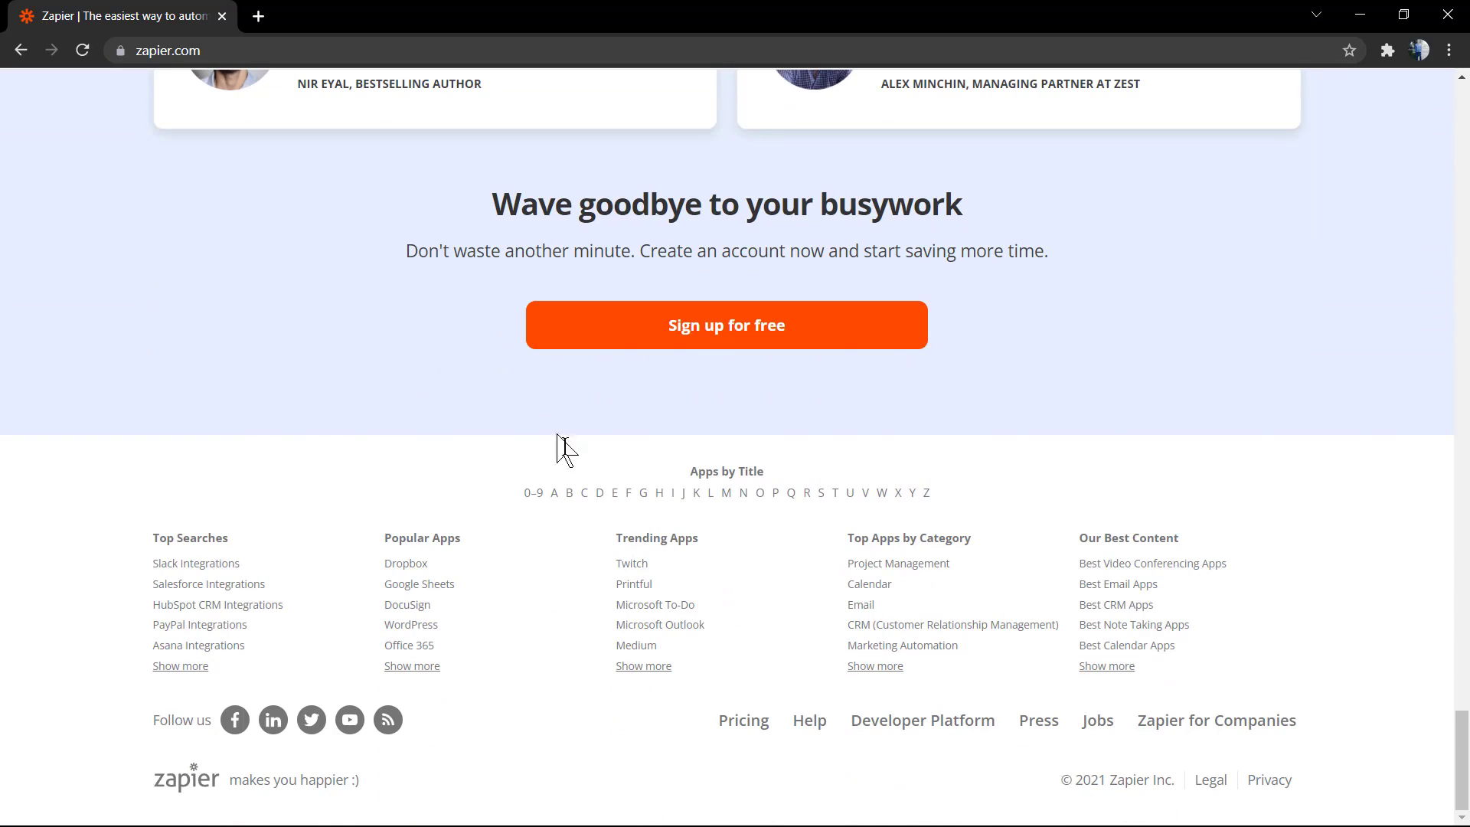
{"action": "key", "text": "Home"}
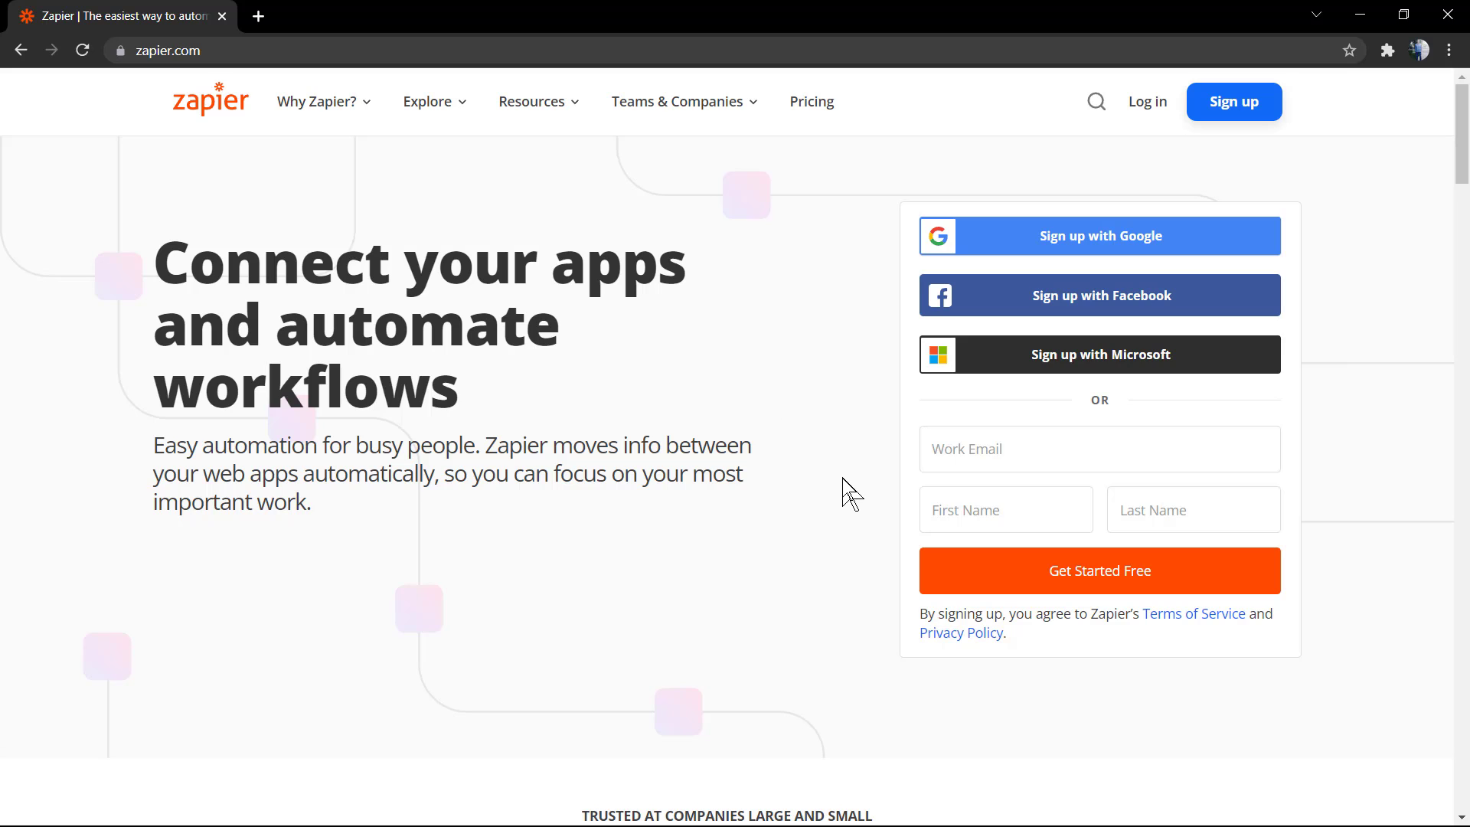
Start a Zapier sign-up using the autofilled work email
{"action": "left_click", "coordinate": [1247, 105]}
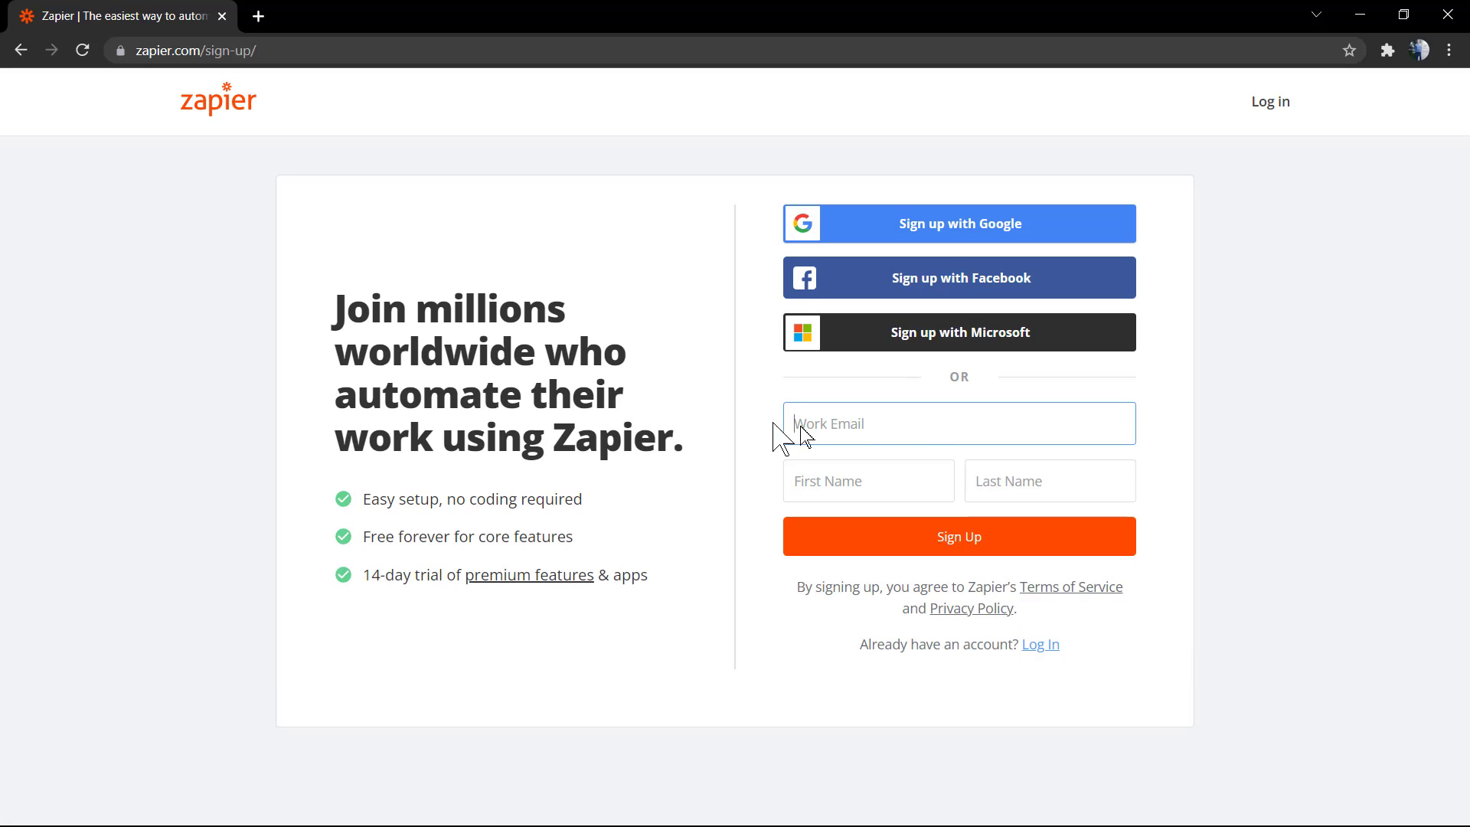
{"action": "left_click", "coordinate": [938, 433]}
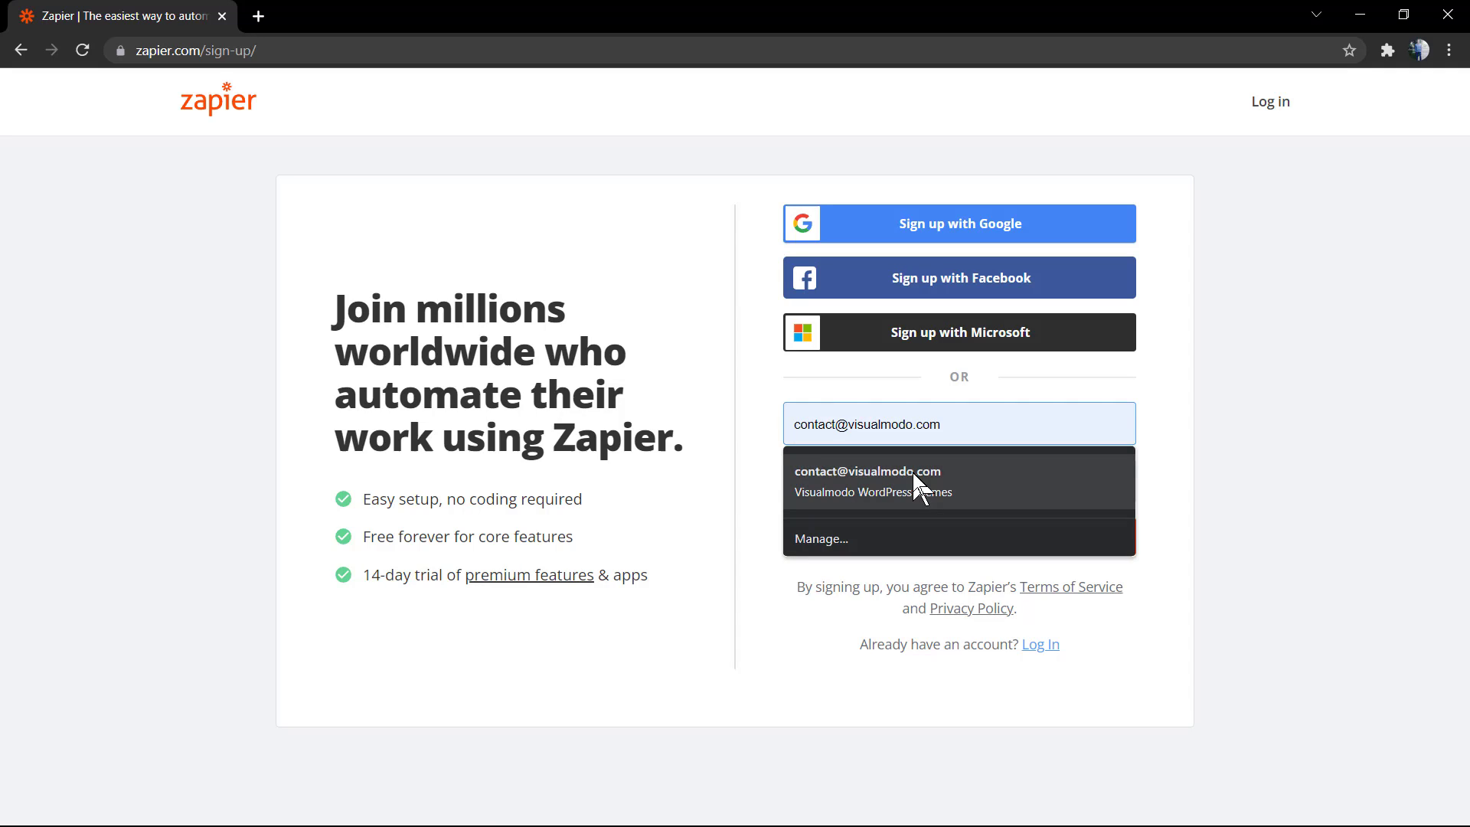
{"action": "left_click", "coordinate": [915, 479]}
{"action": "left_click", "coordinate": [928, 543]}
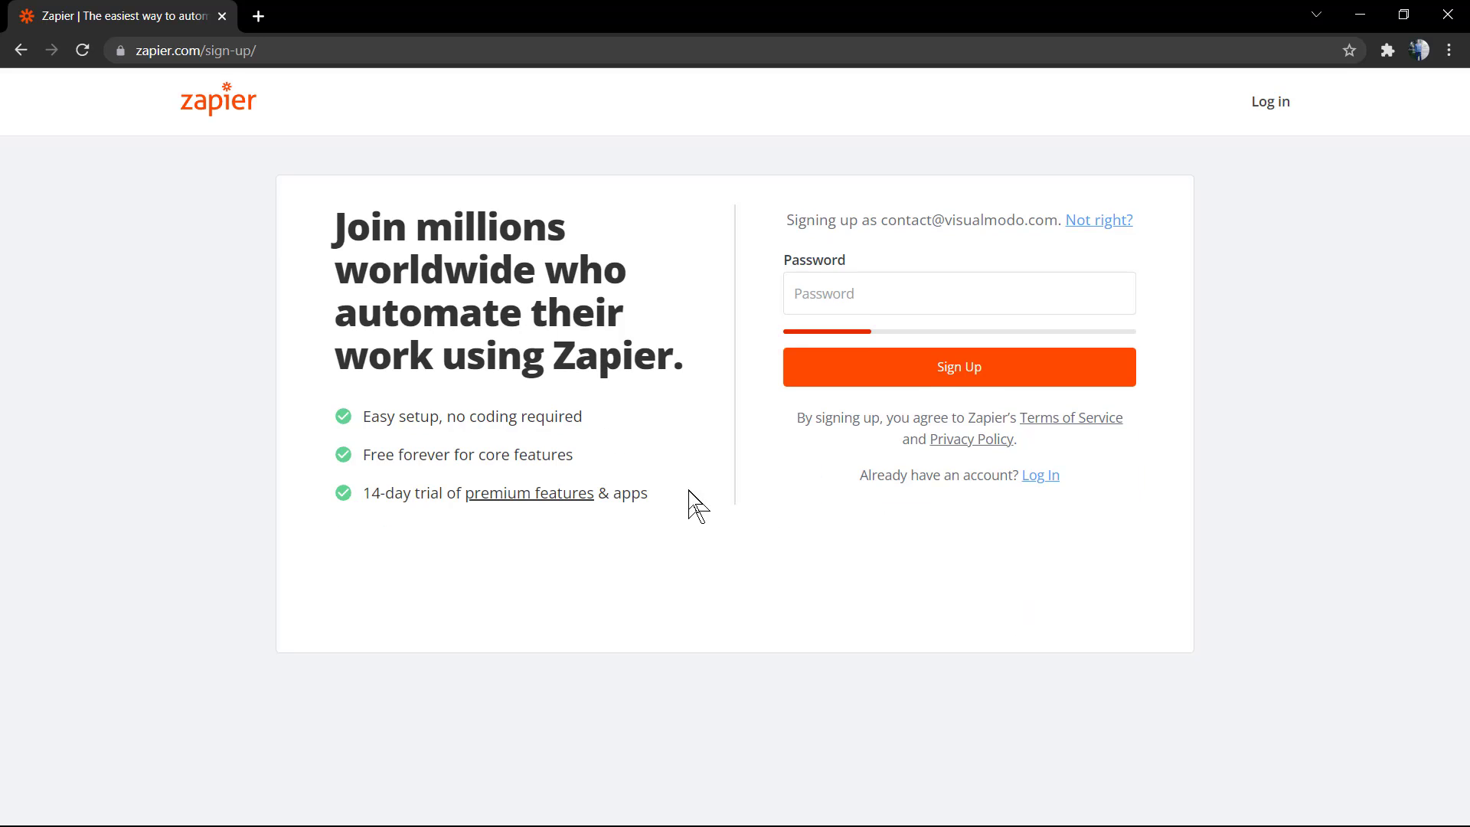
Enter the account password and submit the sign-up
{"action": "left_click", "coordinate": [880, 301]}
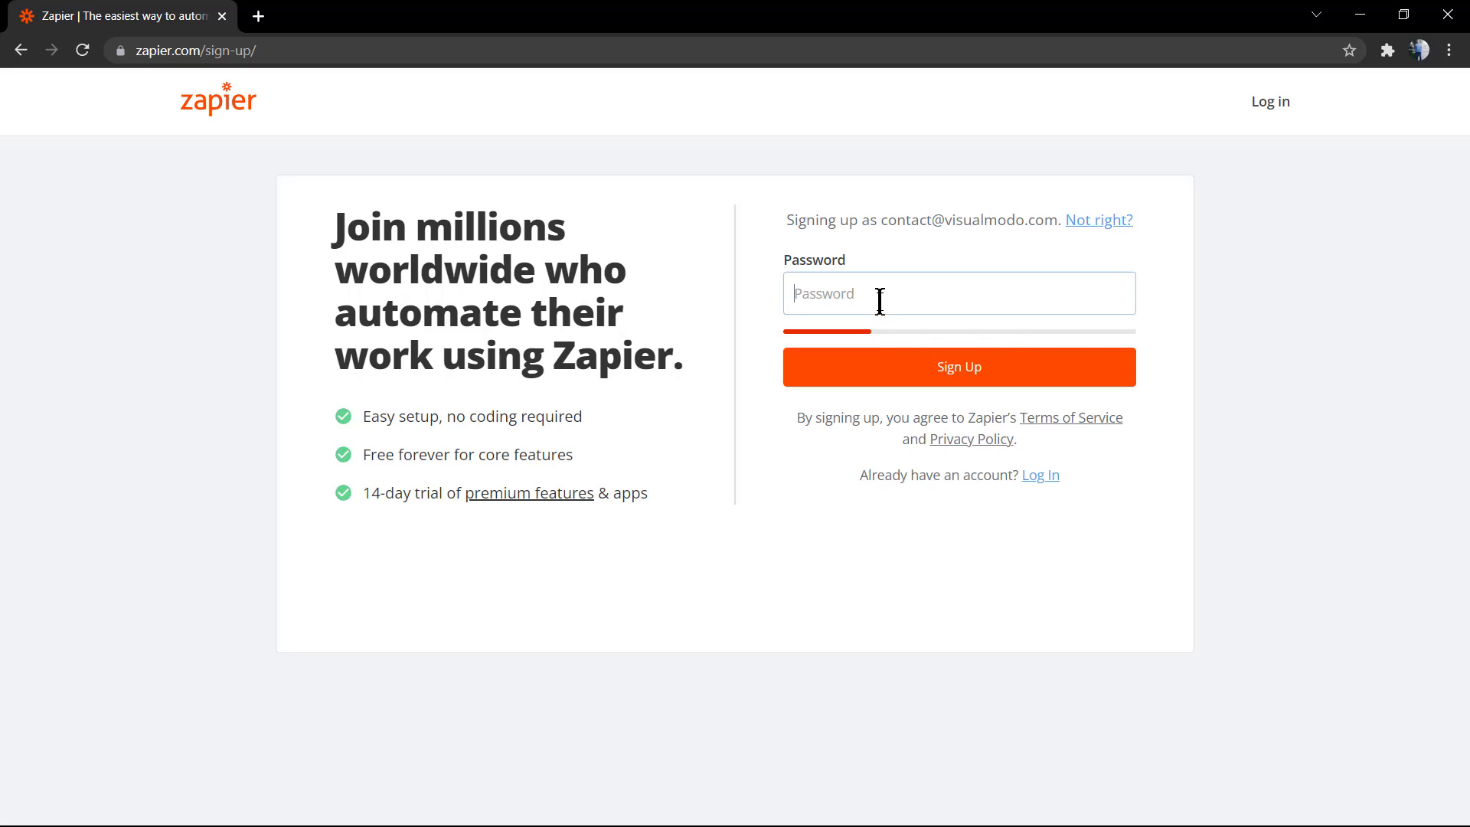
{"action": "type", "text": "•"}
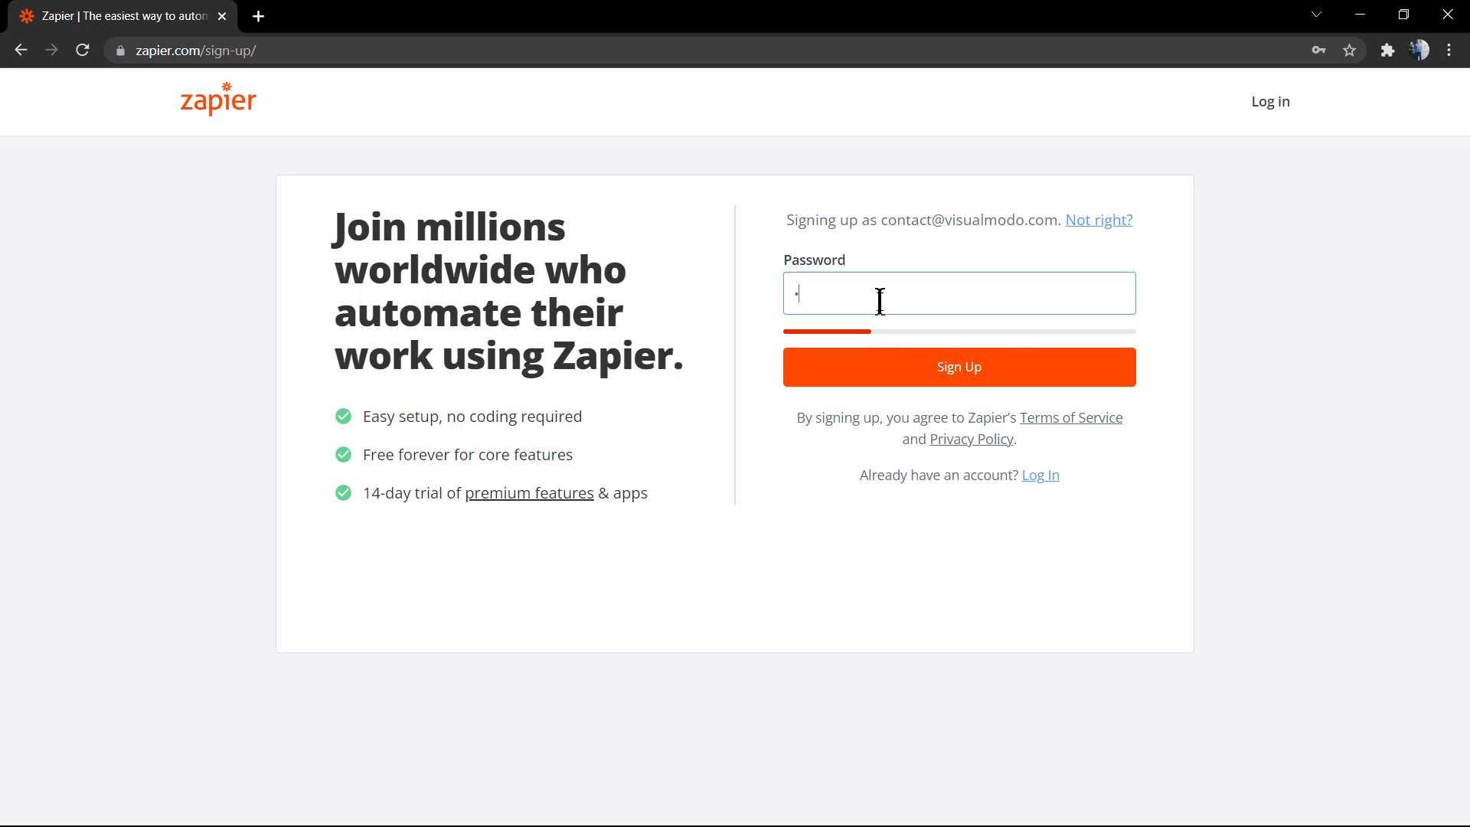
{"action": "type", "text": "•••••••••••"}
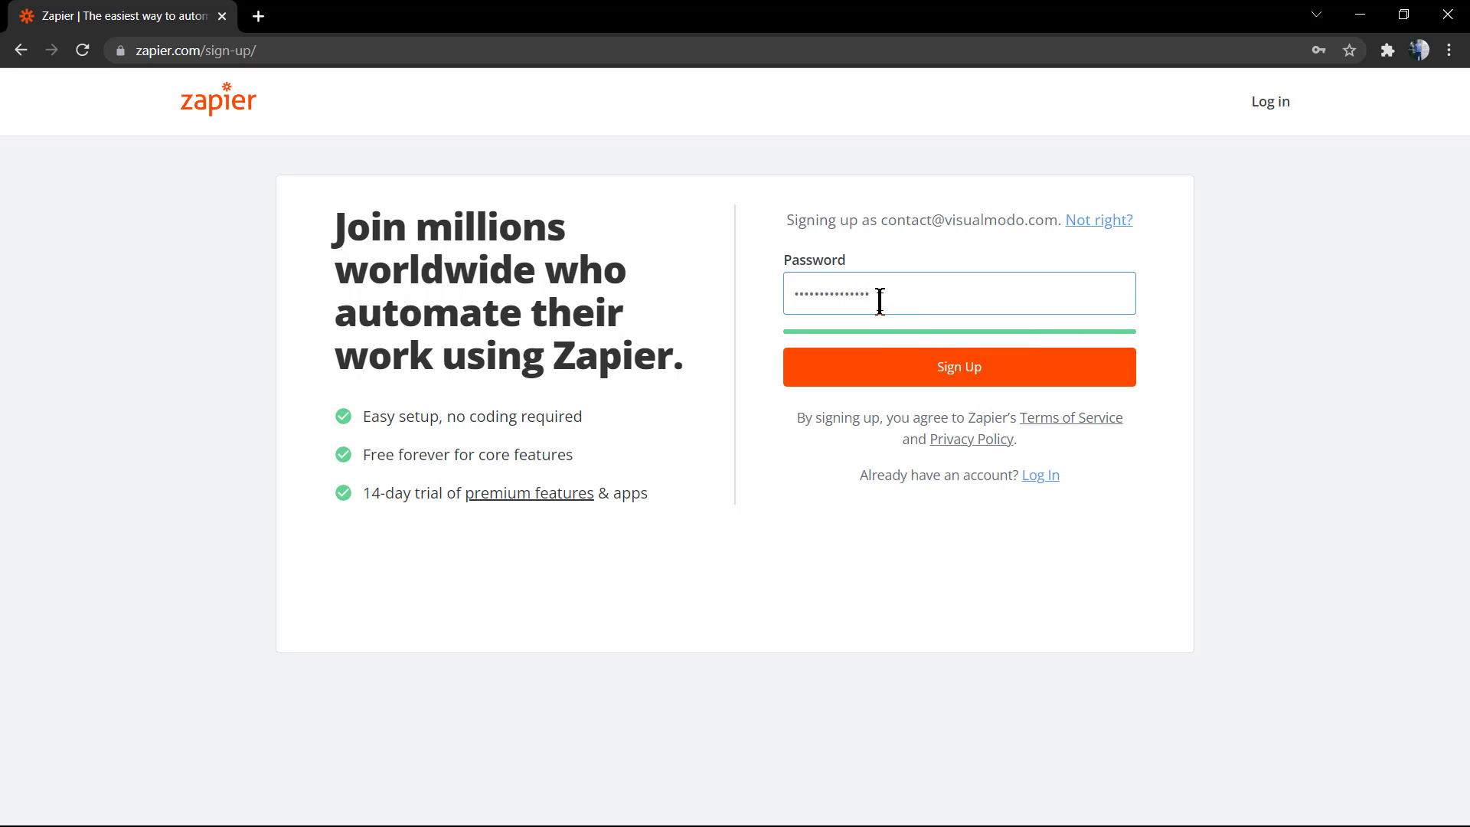
{"action": "left_click", "coordinate": [920, 373]}
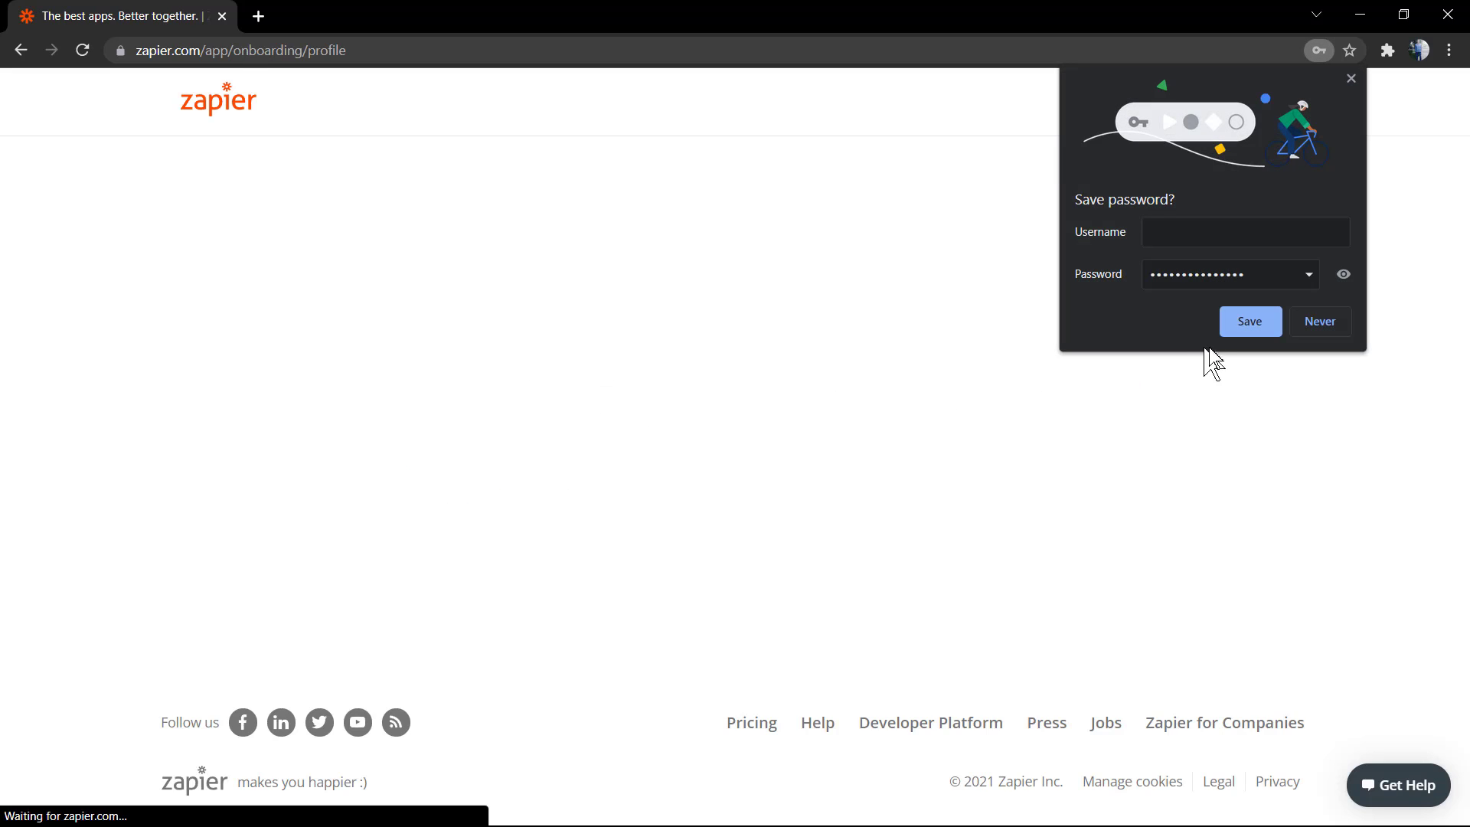
Dismiss Chrome's save-password prompt
{"action": "left_click", "coordinate": [1179, 234]}
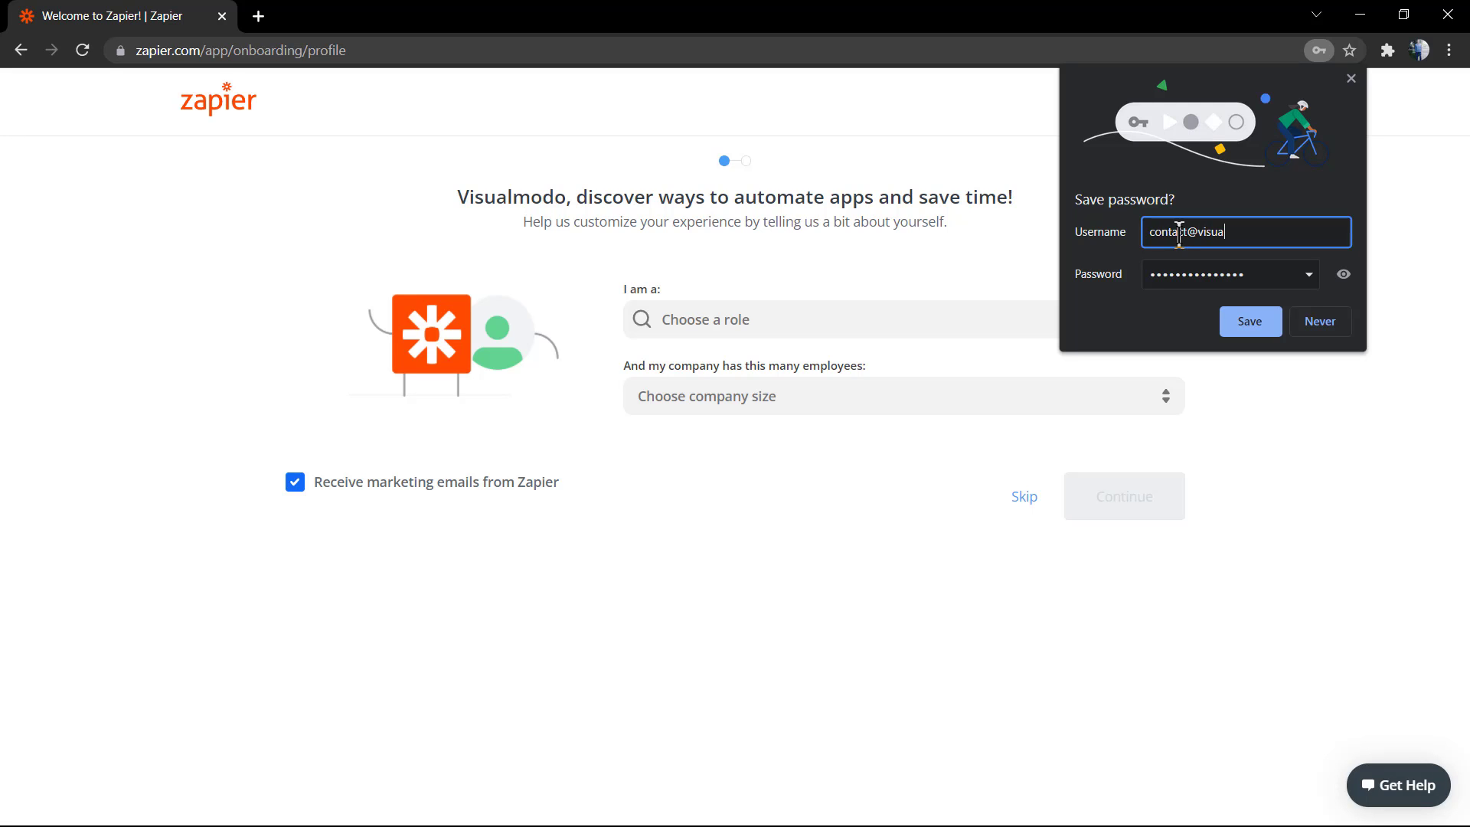
{"action": "type", "text": "modo.co"}
{"action": "key", "text": "Return"}
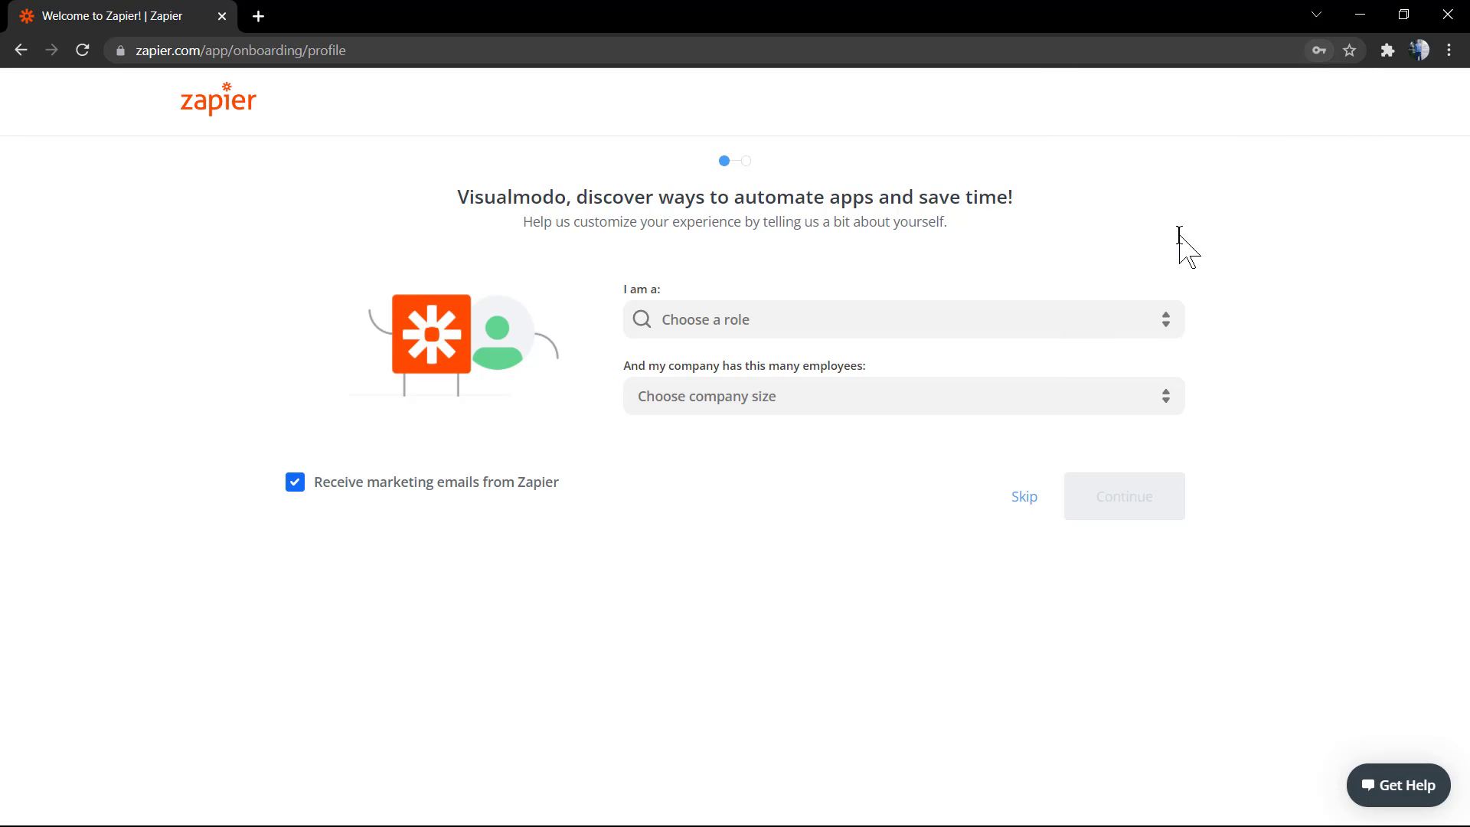
Set role to Business Owner or Founder, size 10-19, and untick marketing emails
{"action": "left_click", "coordinate": [719, 318]}
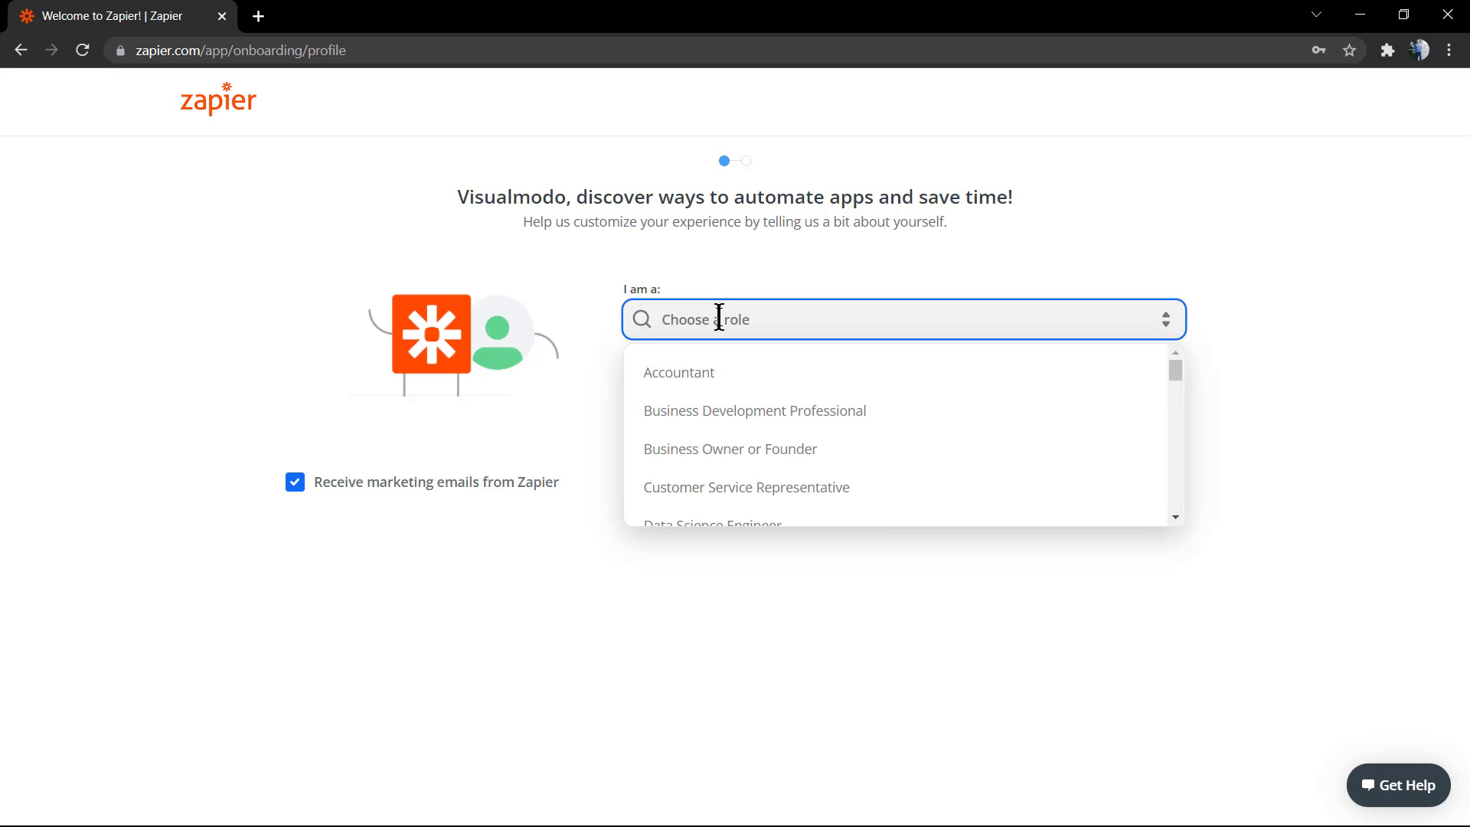
{"action": "left_click", "coordinate": [731, 449]}
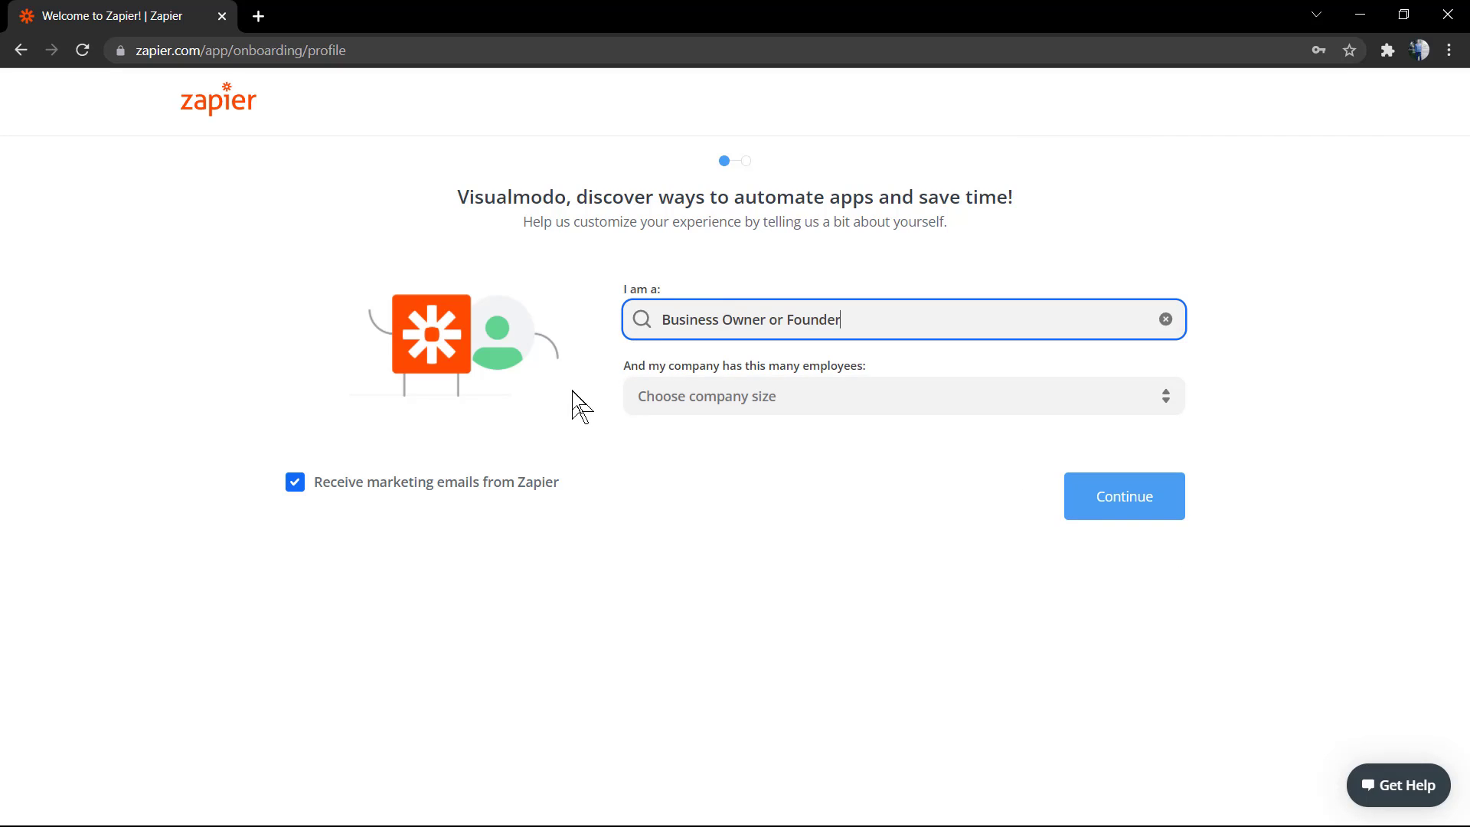
{"action": "left_click", "coordinate": [734, 414]}
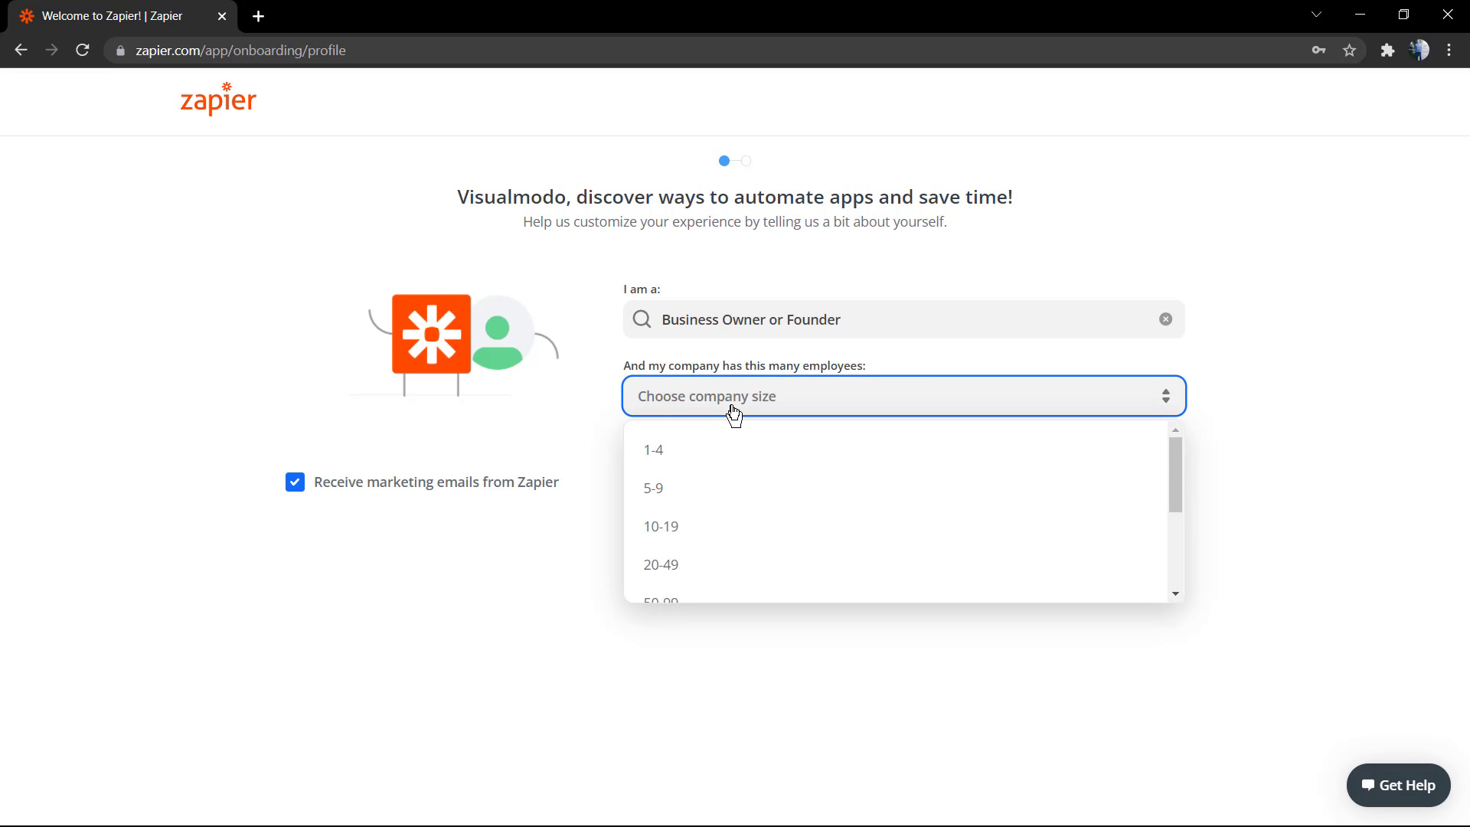
{"action": "left_click", "coordinate": [744, 527]}
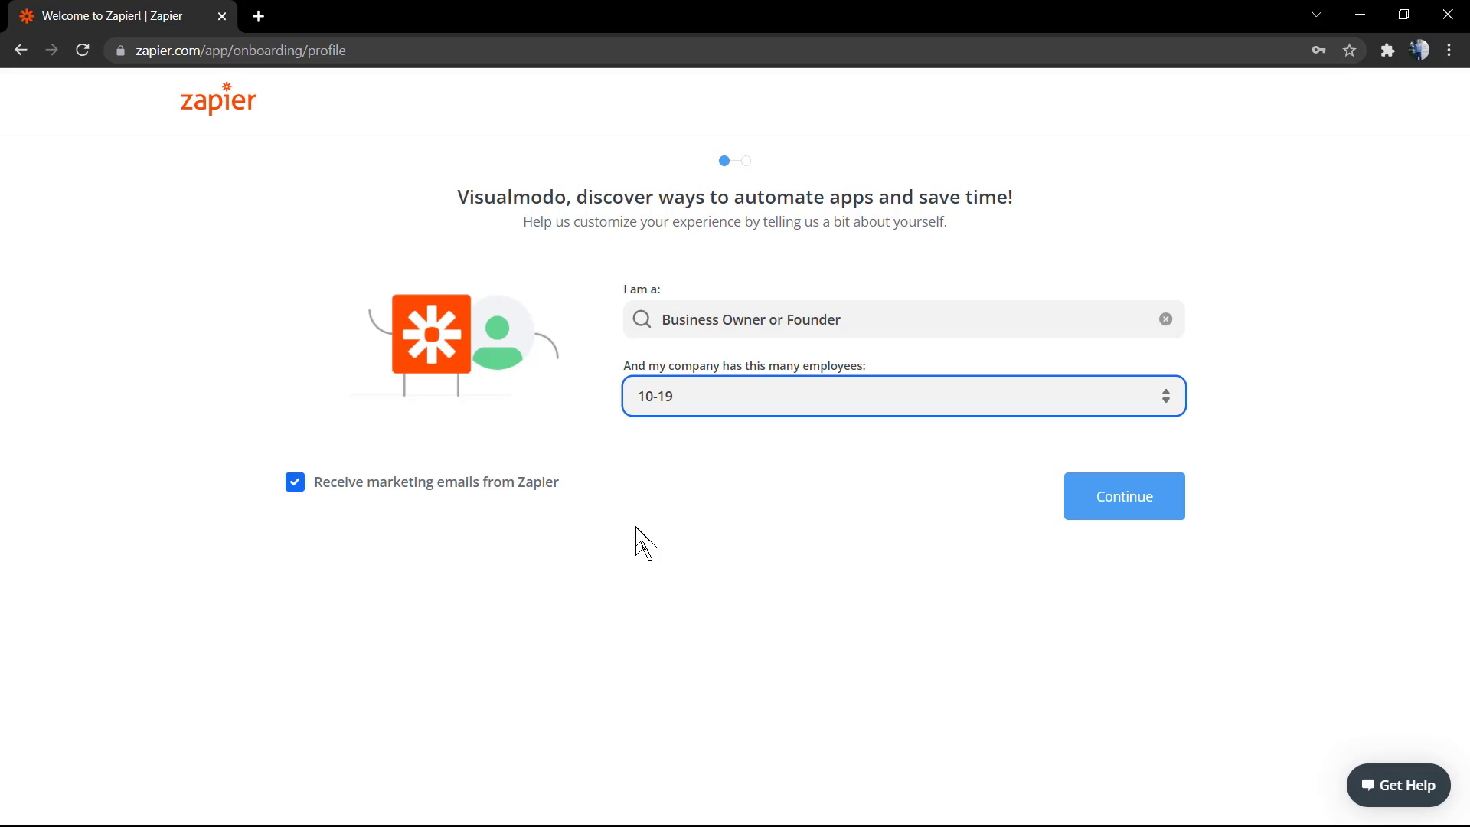
{"action": "left_click", "coordinate": [296, 489]}
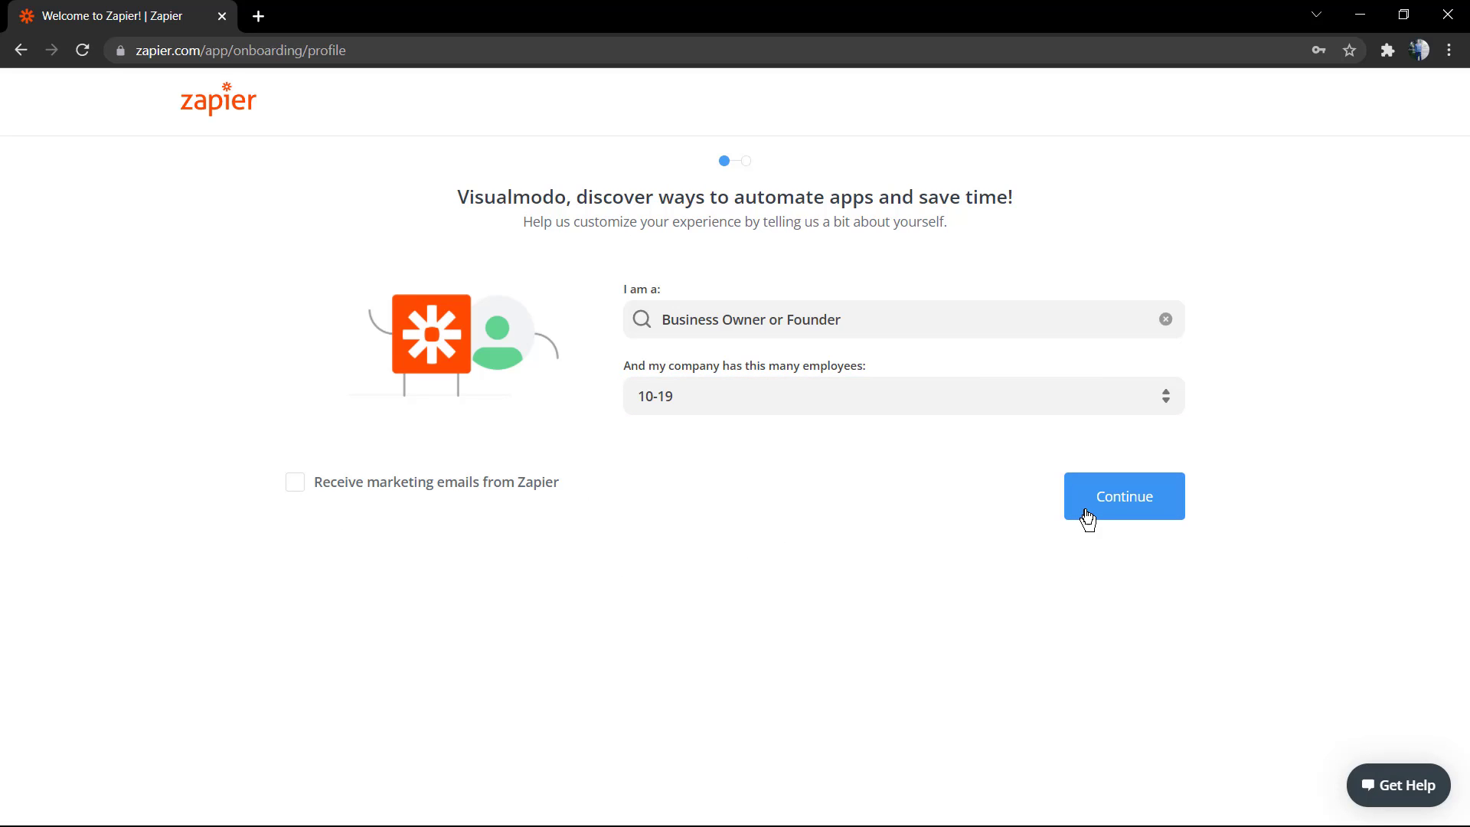
{"action": "left_click", "coordinate": [1119, 502]}
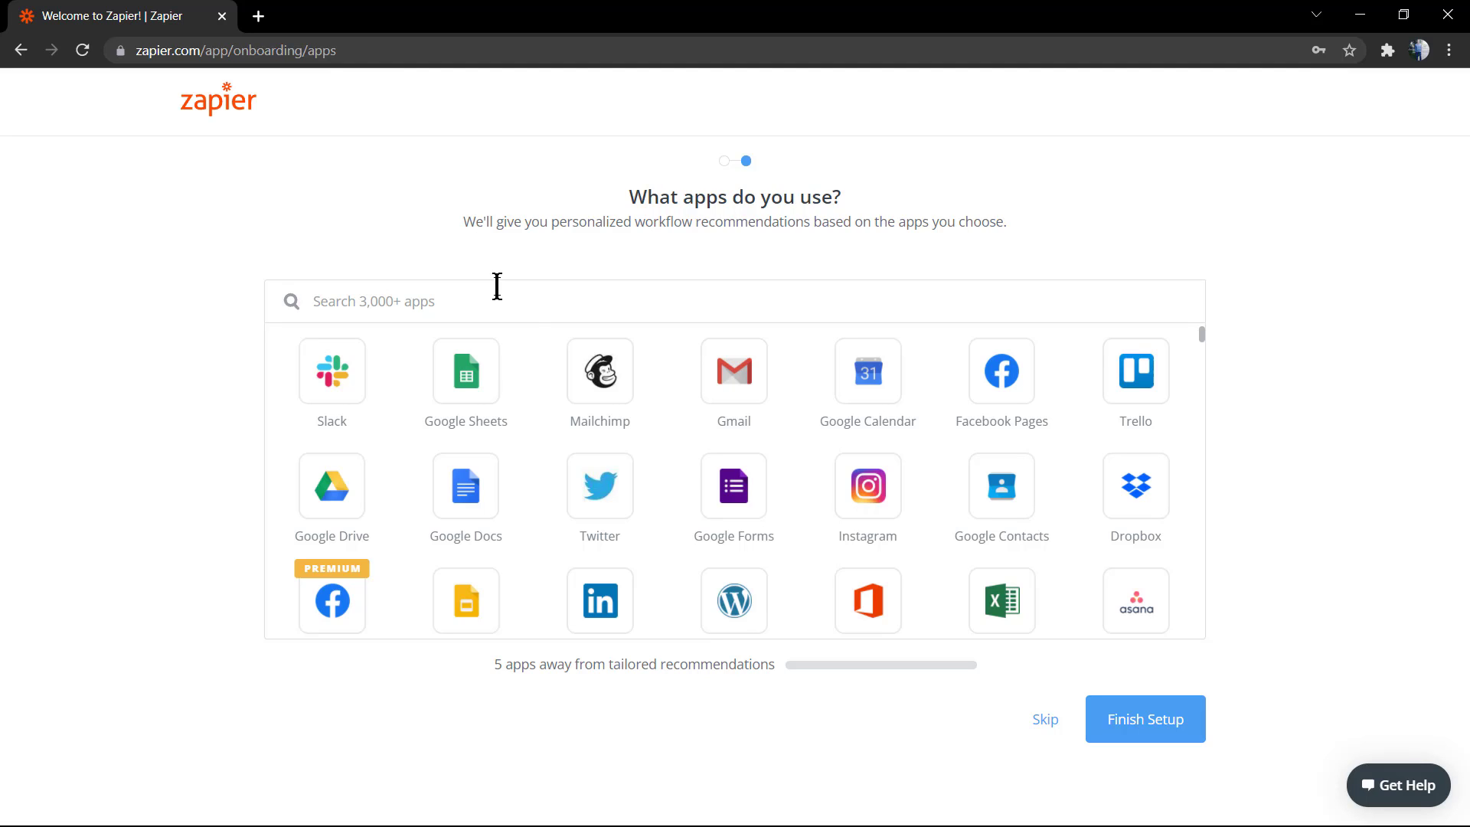
{"action": "scroll", "coordinate": [744, 598], "scroll_direction": "down", "scroll_amount": 1}
{"action": "left_click", "coordinate": [743, 528]}
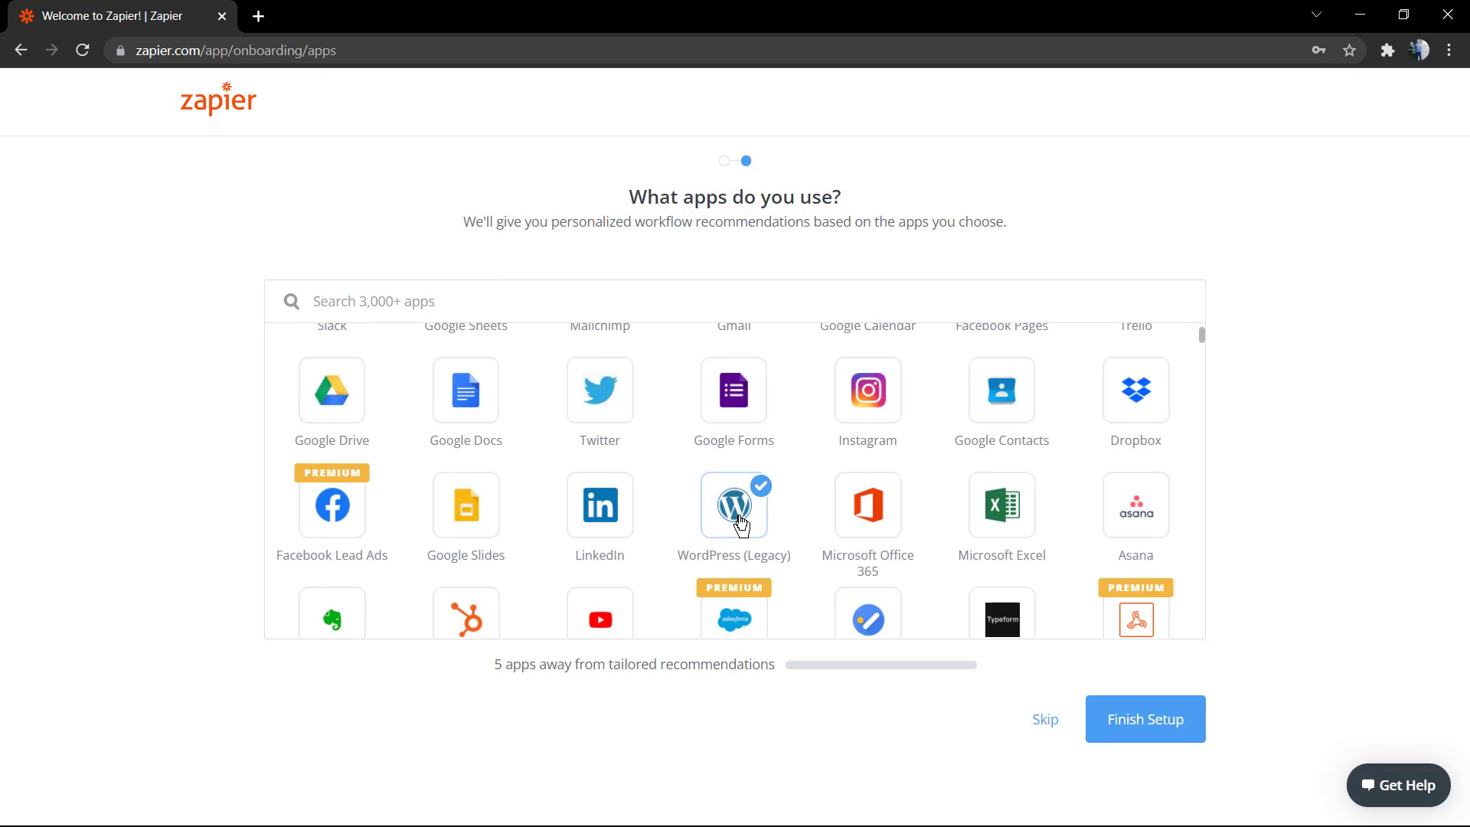
{"action": "scroll", "coordinate": [741, 523], "scroll_direction": "down", "scroll_amount": 4}
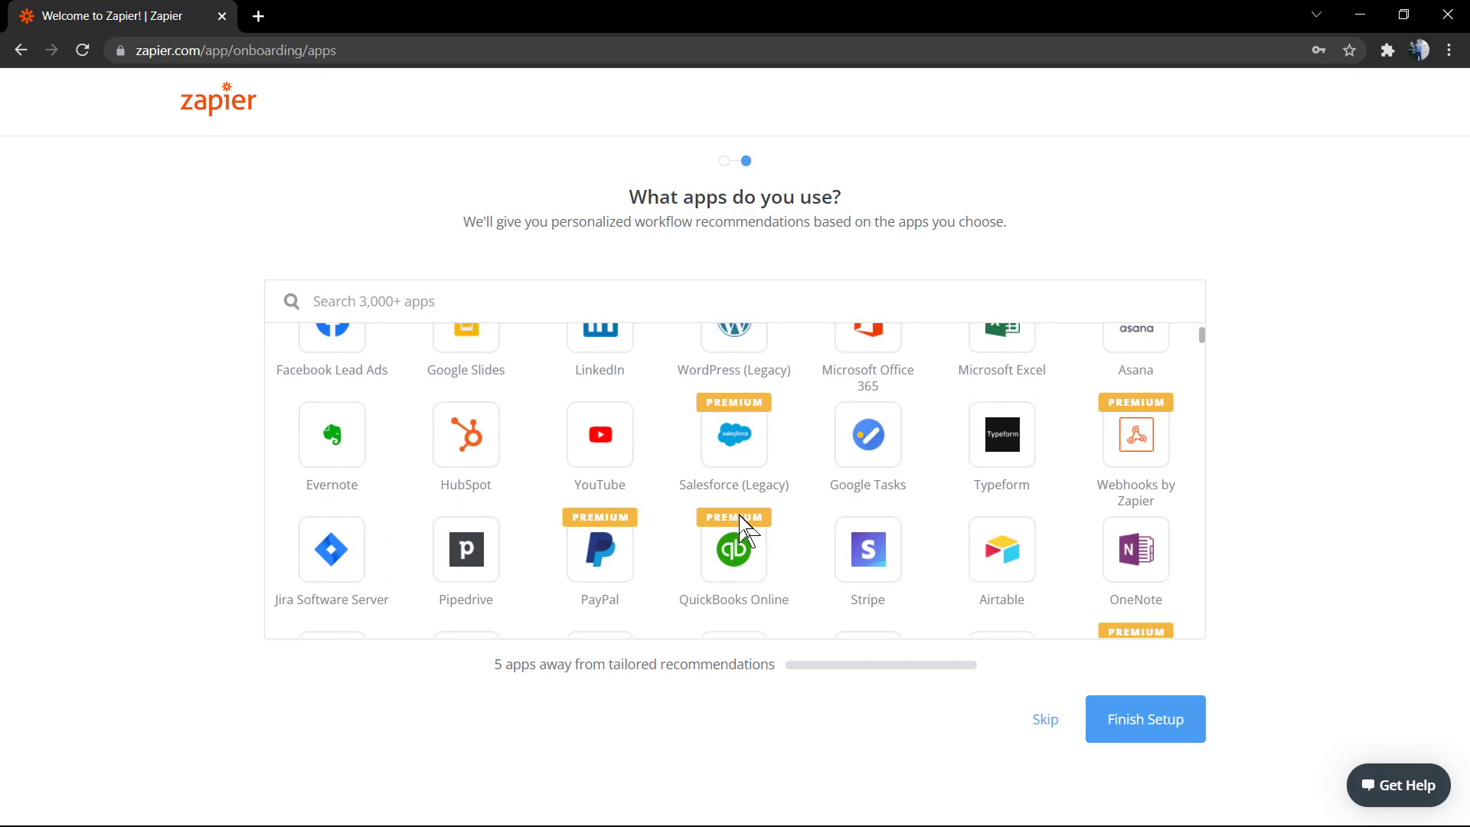
{"action": "left_click", "coordinate": [740, 523]}
{"action": "scroll", "coordinate": [740, 523], "scroll_direction": "down", "scroll_amount": 1}
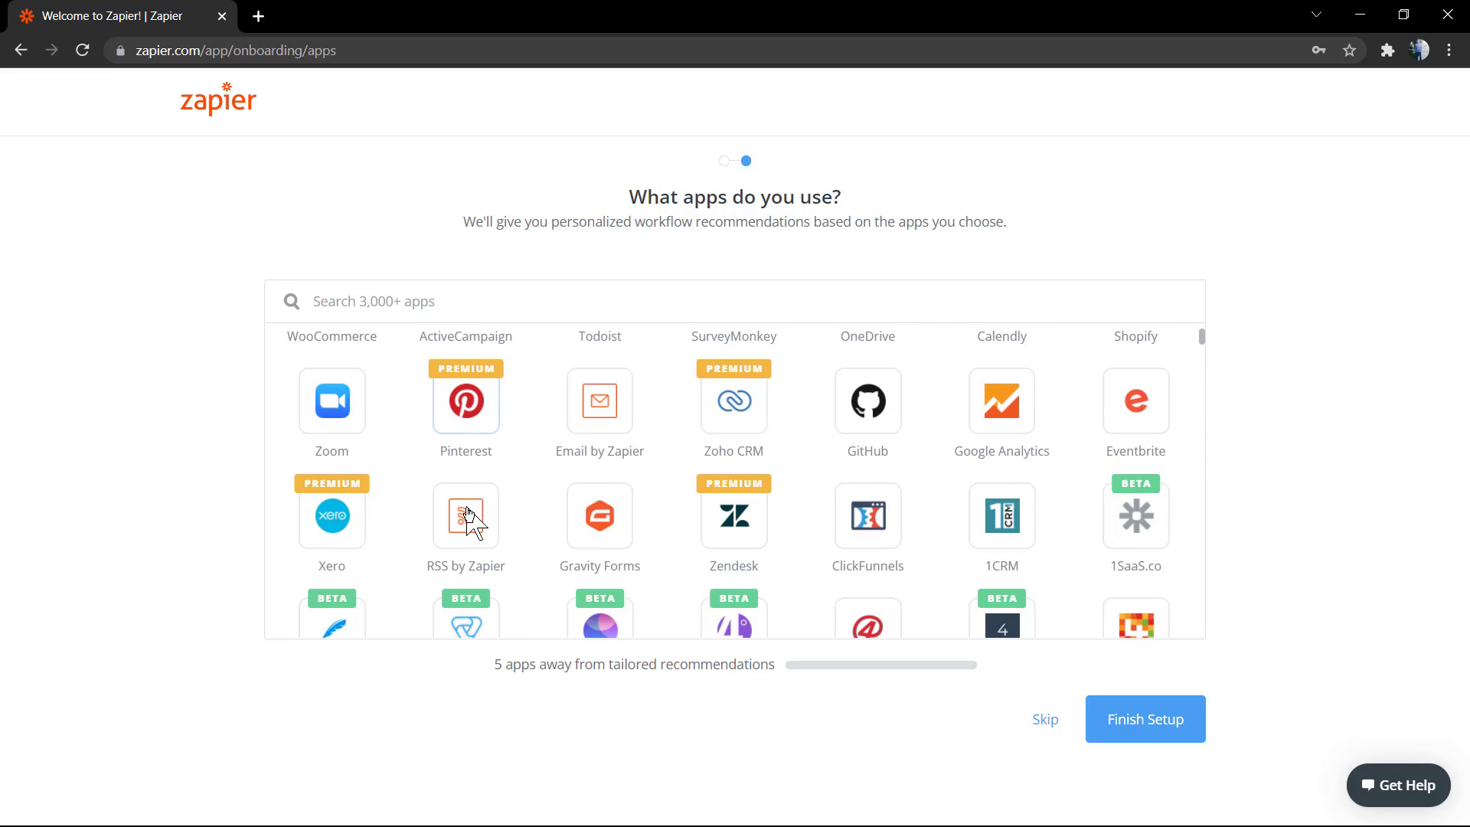
{"action": "scroll", "coordinate": [468, 509], "scroll_direction": "down", "scroll_amount": 2}
{"action": "scroll", "coordinate": [469, 511], "scroll_direction": "down", "scroll_amount": 5}
{"action": "left_click", "coordinate": [468, 512]}
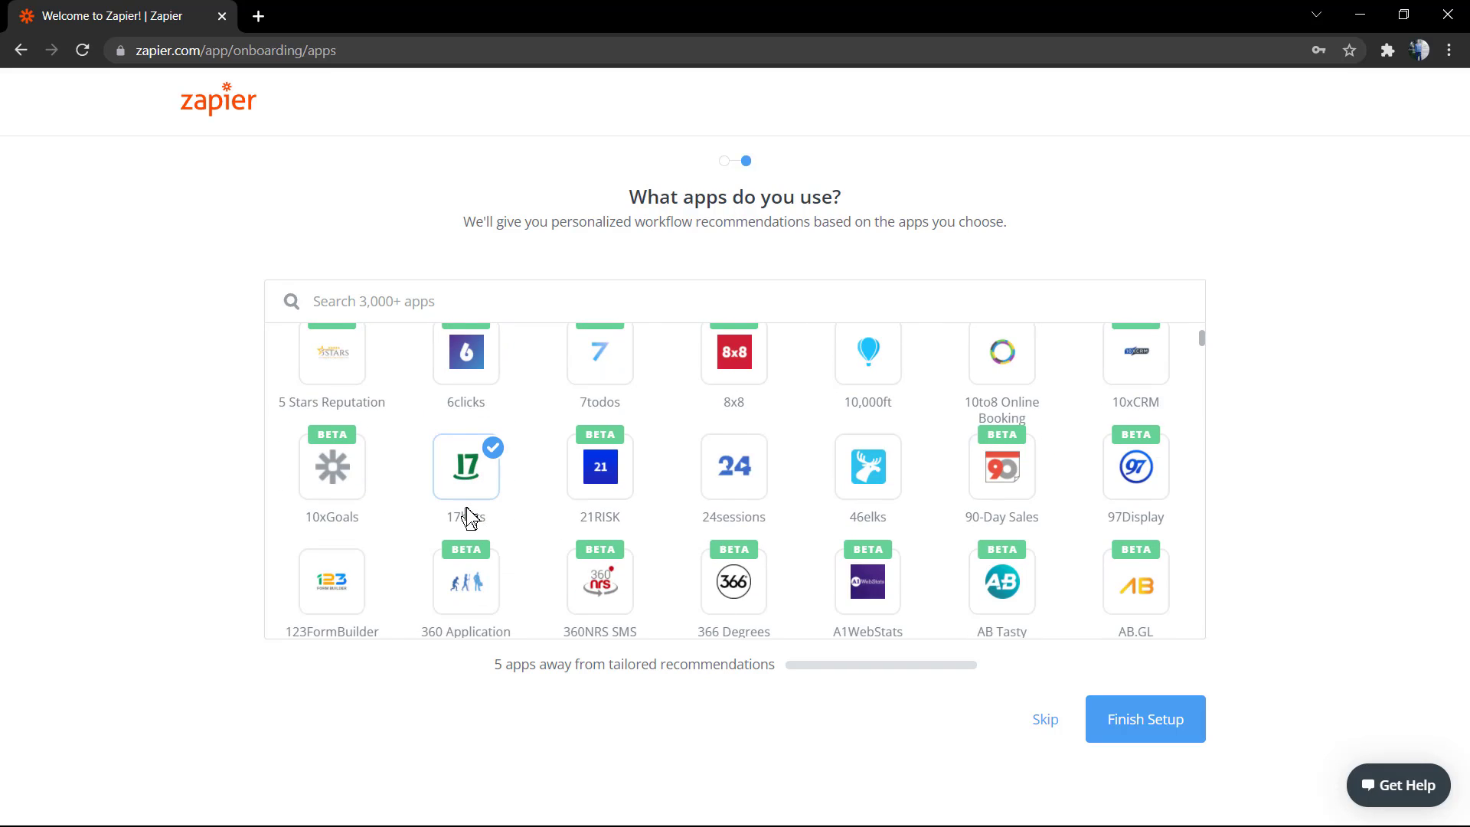
{"action": "scroll", "coordinate": [469, 512], "scroll_direction": "down", "scroll_amount": 5}
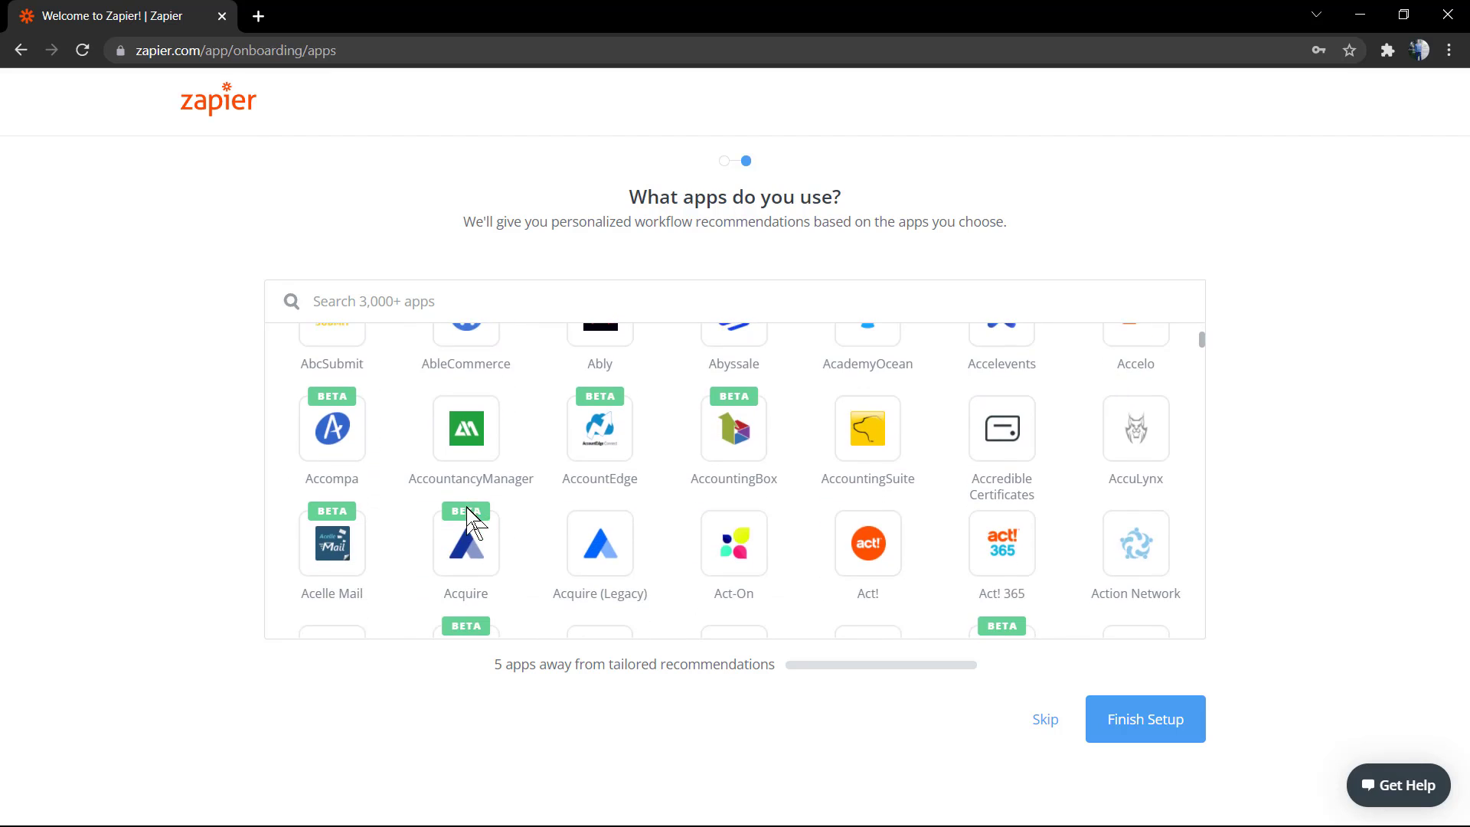
{"action": "scroll", "coordinate": [605, 506], "scroll_direction": "down", "scroll_amount": 10}
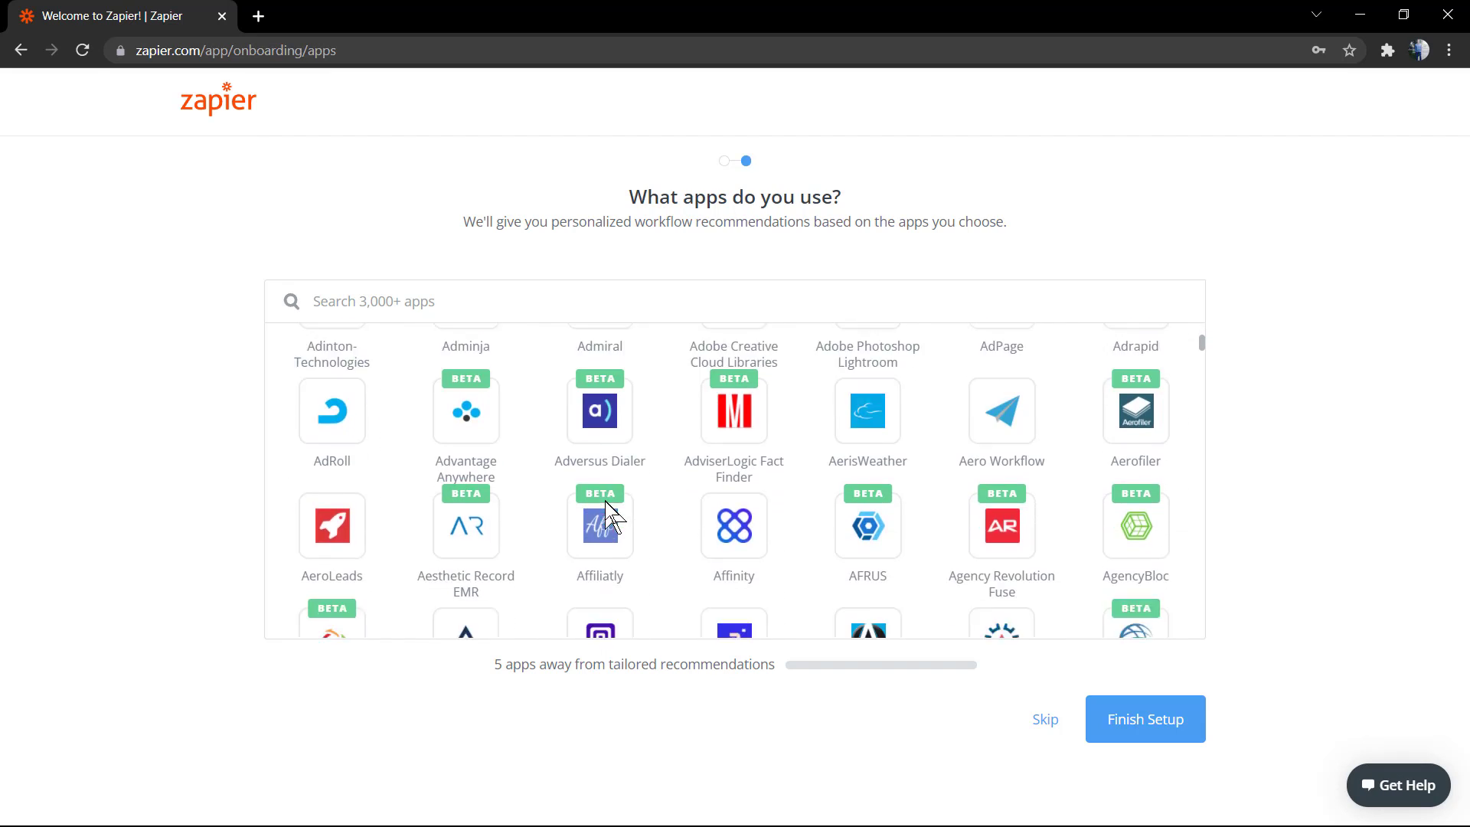
{"action": "scroll", "coordinate": [605, 501], "scroll_direction": "down", "scroll_amount": 5}
{"action": "left_click", "coordinate": [605, 503]}
{"action": "scroll", "coordinate": [605, 501], "scroll_direction": "up", "scroll_amount": 8}
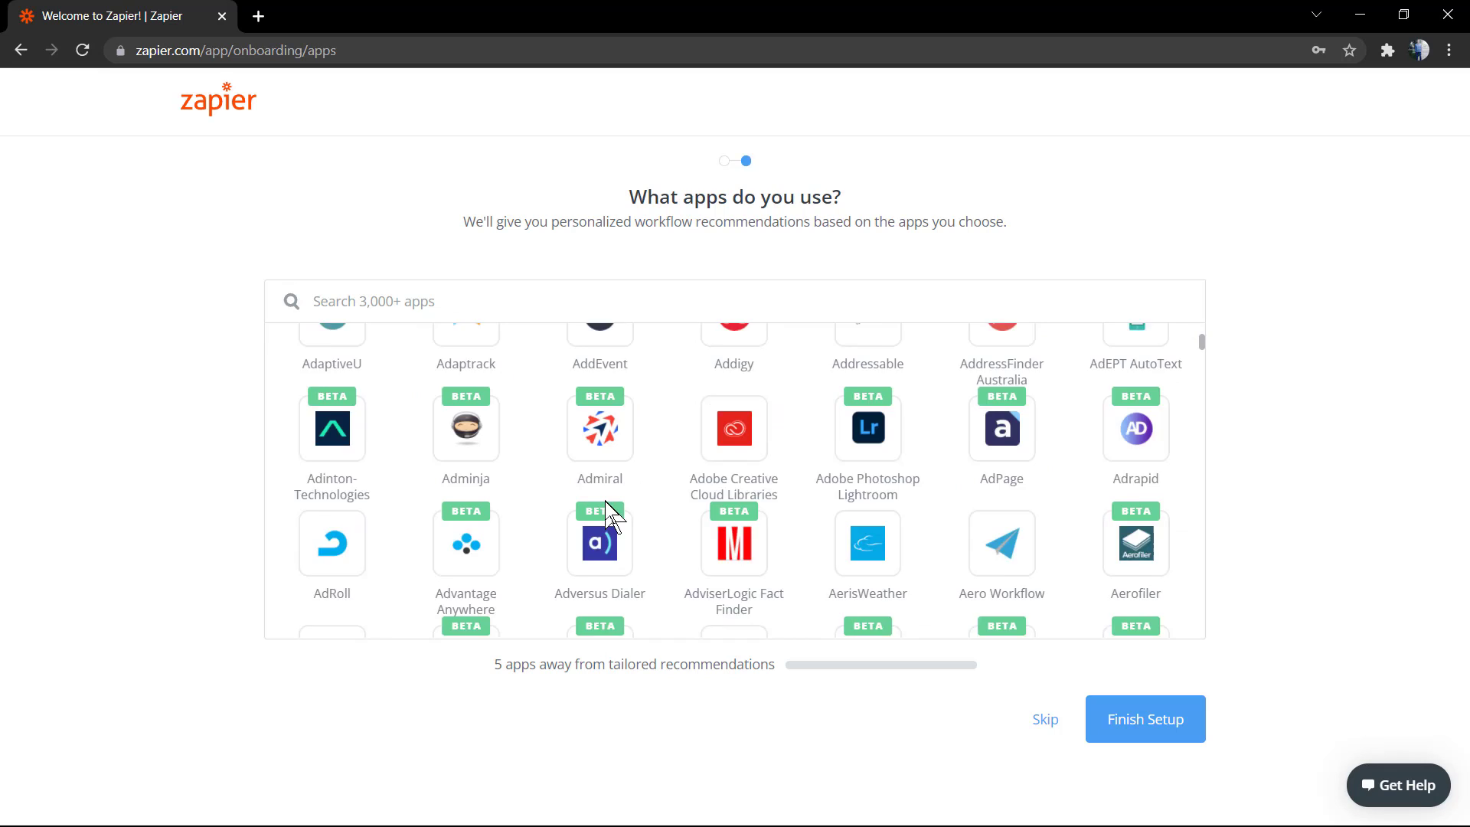
{"action": "scroll", "coordinate": [605, 506], "scroll_direction": "up", "scroll_amount": 15}
{"action": "left_click", "coordinate": [608, 508]}
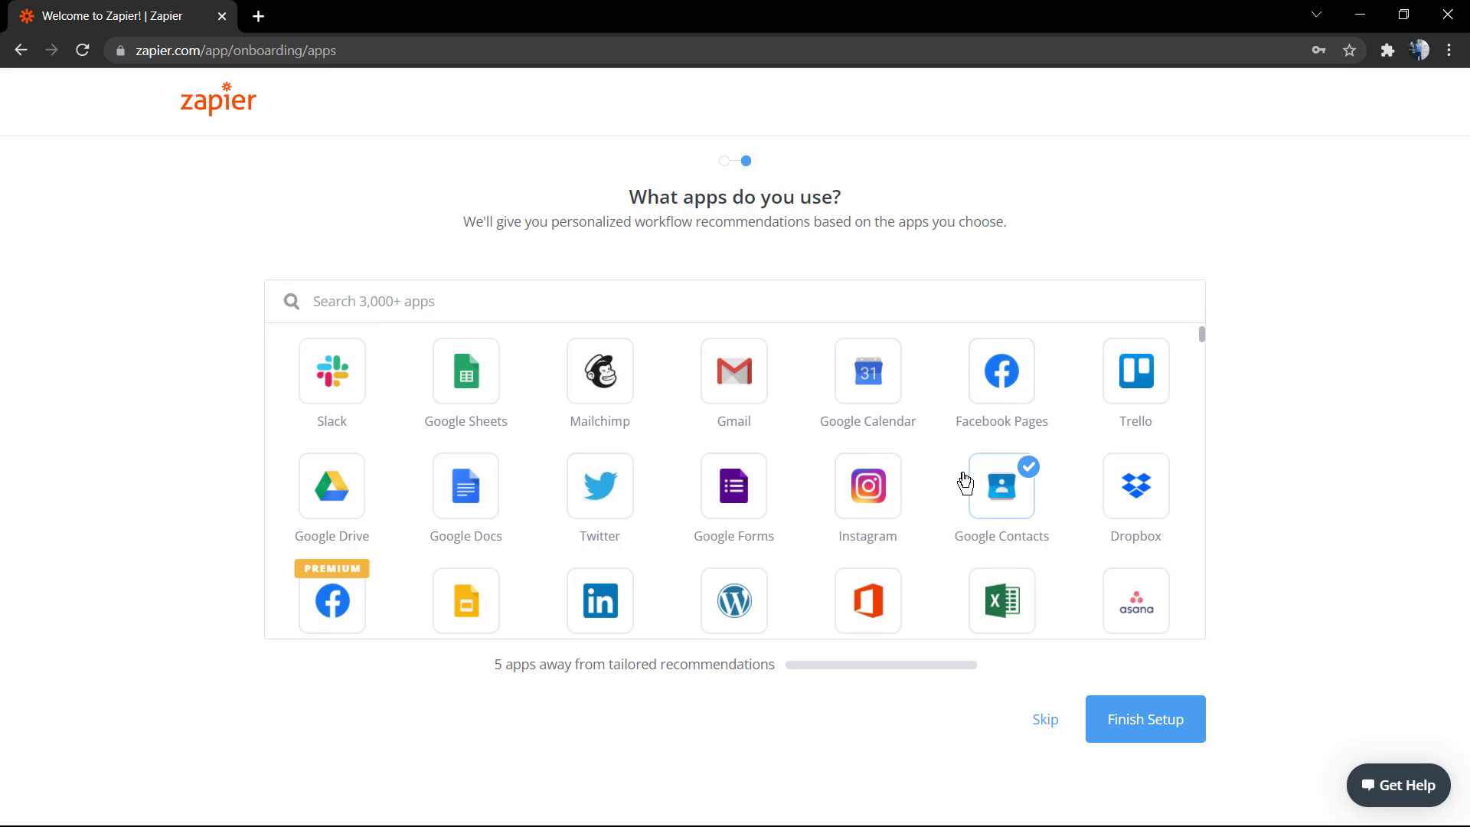
{"action": "scroll", "coordinate": [969, 485], "scroll_direction": "down", "scroll_amount": 2}
{"action": "scroll", "coordinate": [455, 337], "scroll_direction": "up", "scroll_amount": 2}
Search for and add WordPress, Facebook Pages and Twitter as used apps
{"action": "left_click", "coordinate": [457, 299]}
{"action": "type", "text": "WordPress"}
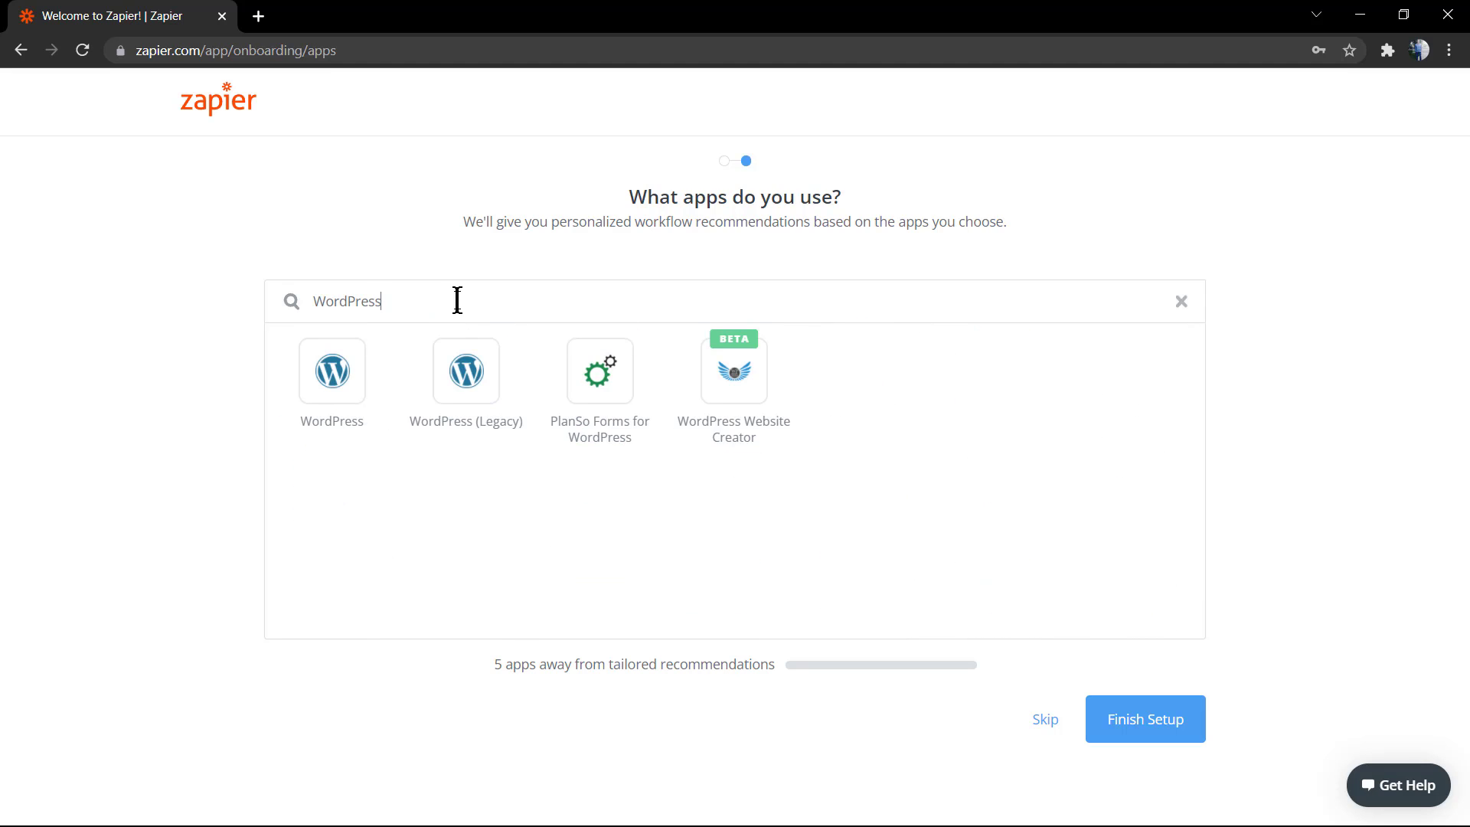
{"action": "left_click", "coordinate": [341, 398]}
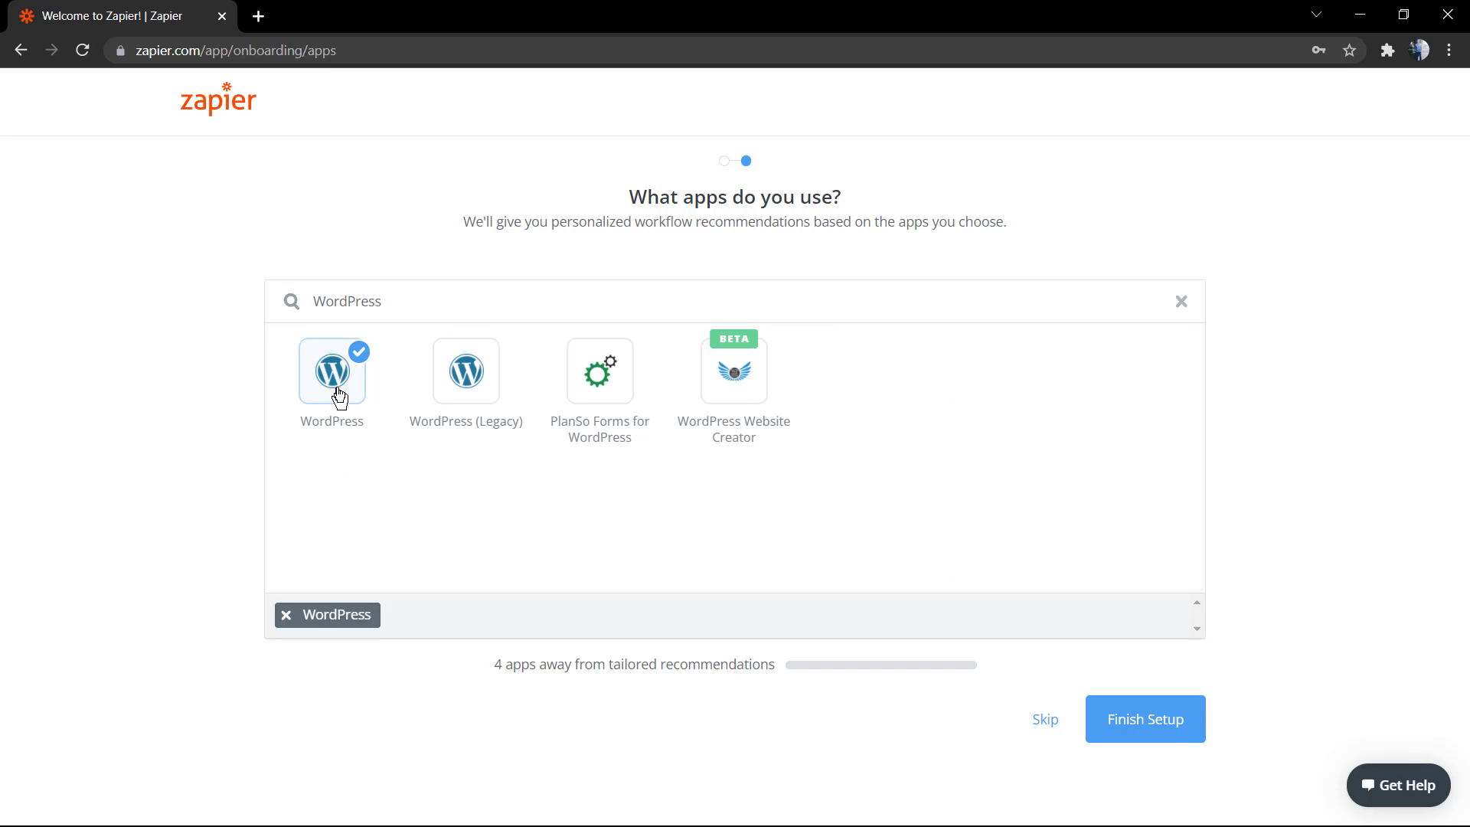
{"action": "double_click", "coordinate": [410, 297]}
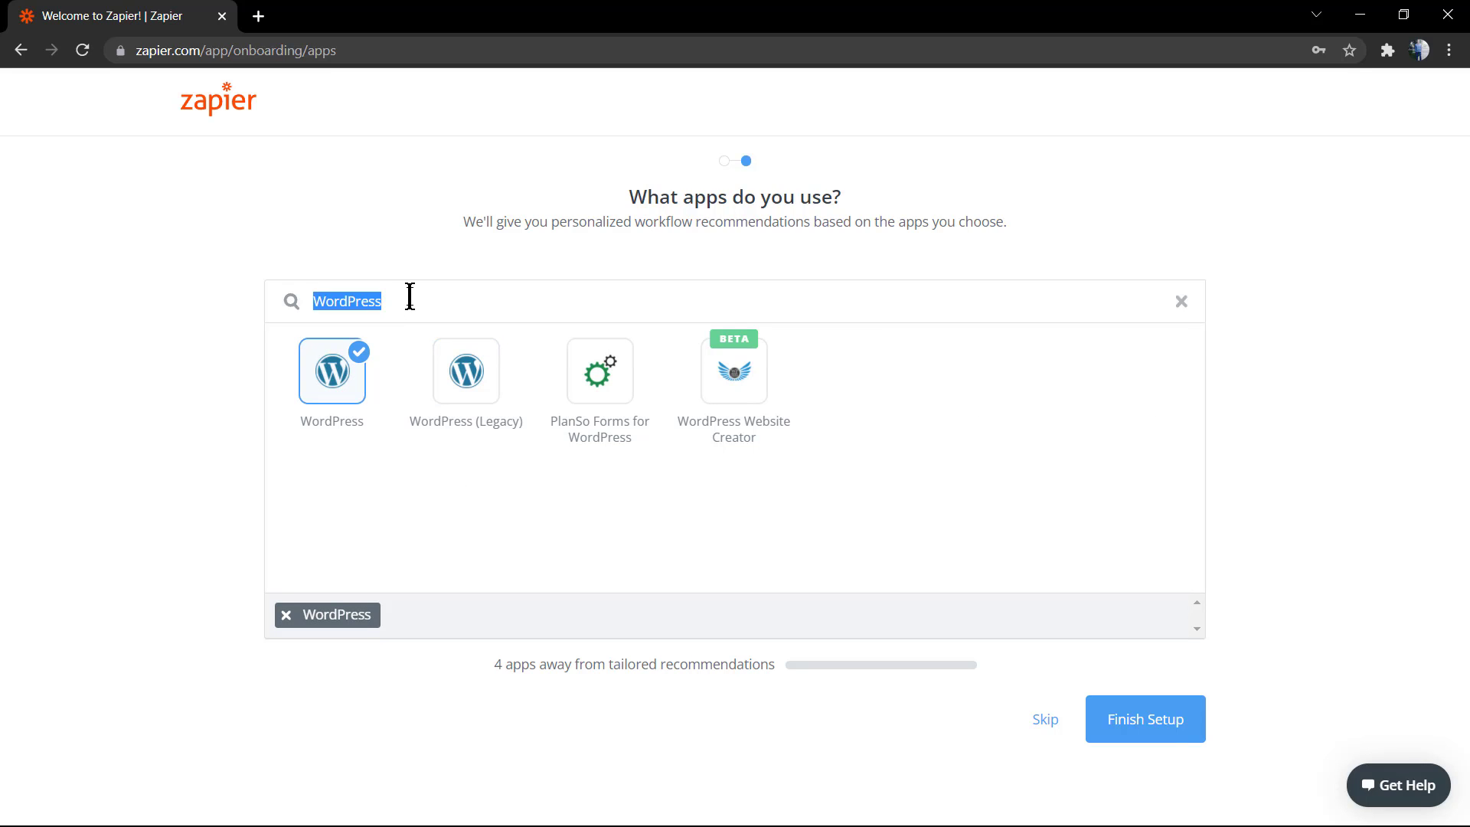
{"action": "type", "text": "face"}
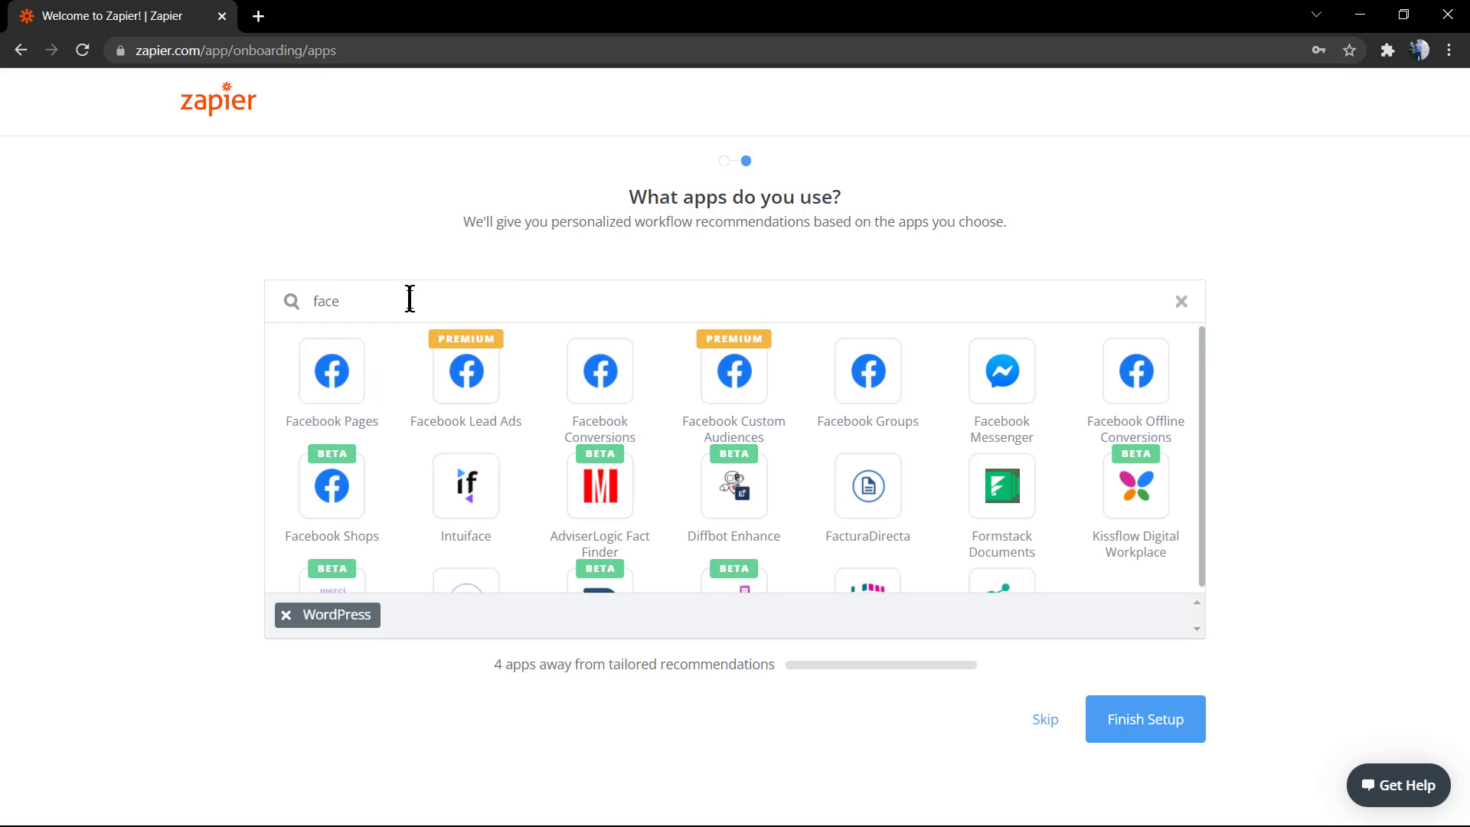
{"action": "left_click", "coordinate": [342, 399]}
{"action": "double_click", "coordinate": [442, 295]}
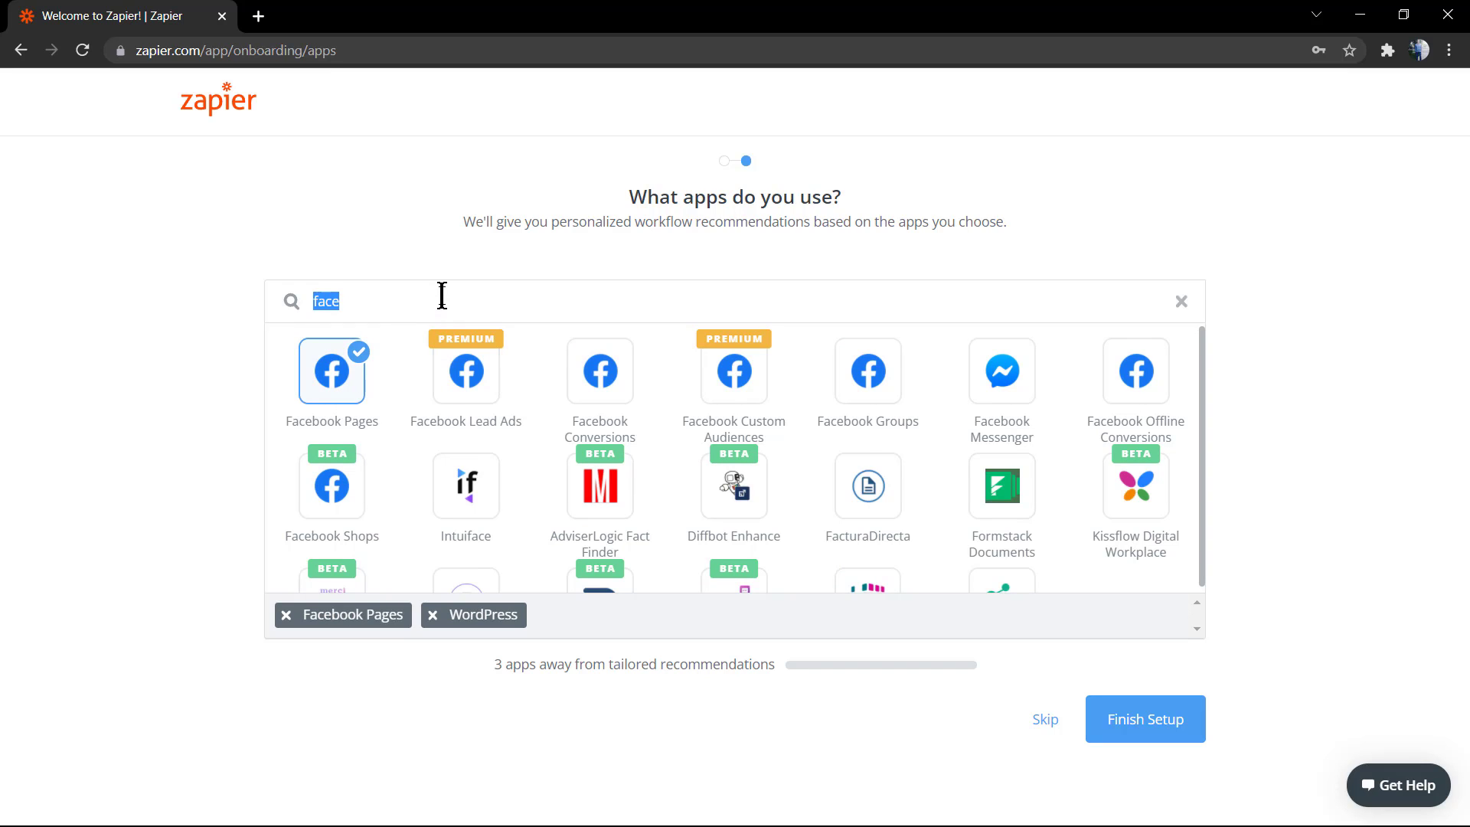
{"action": "type", "text": "twi"}
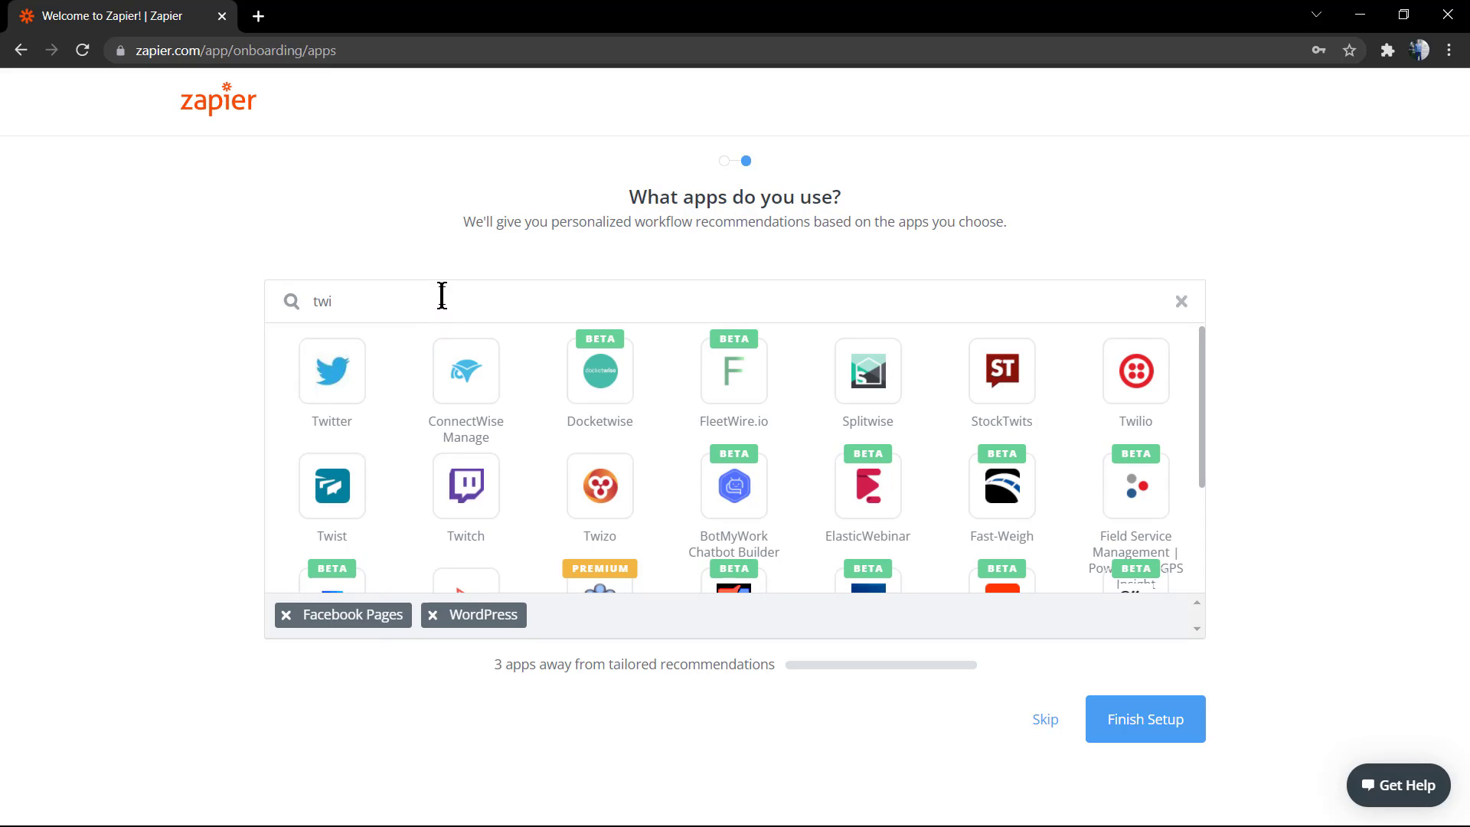
{"action": "left_click", "coordinate": [354, 383]}
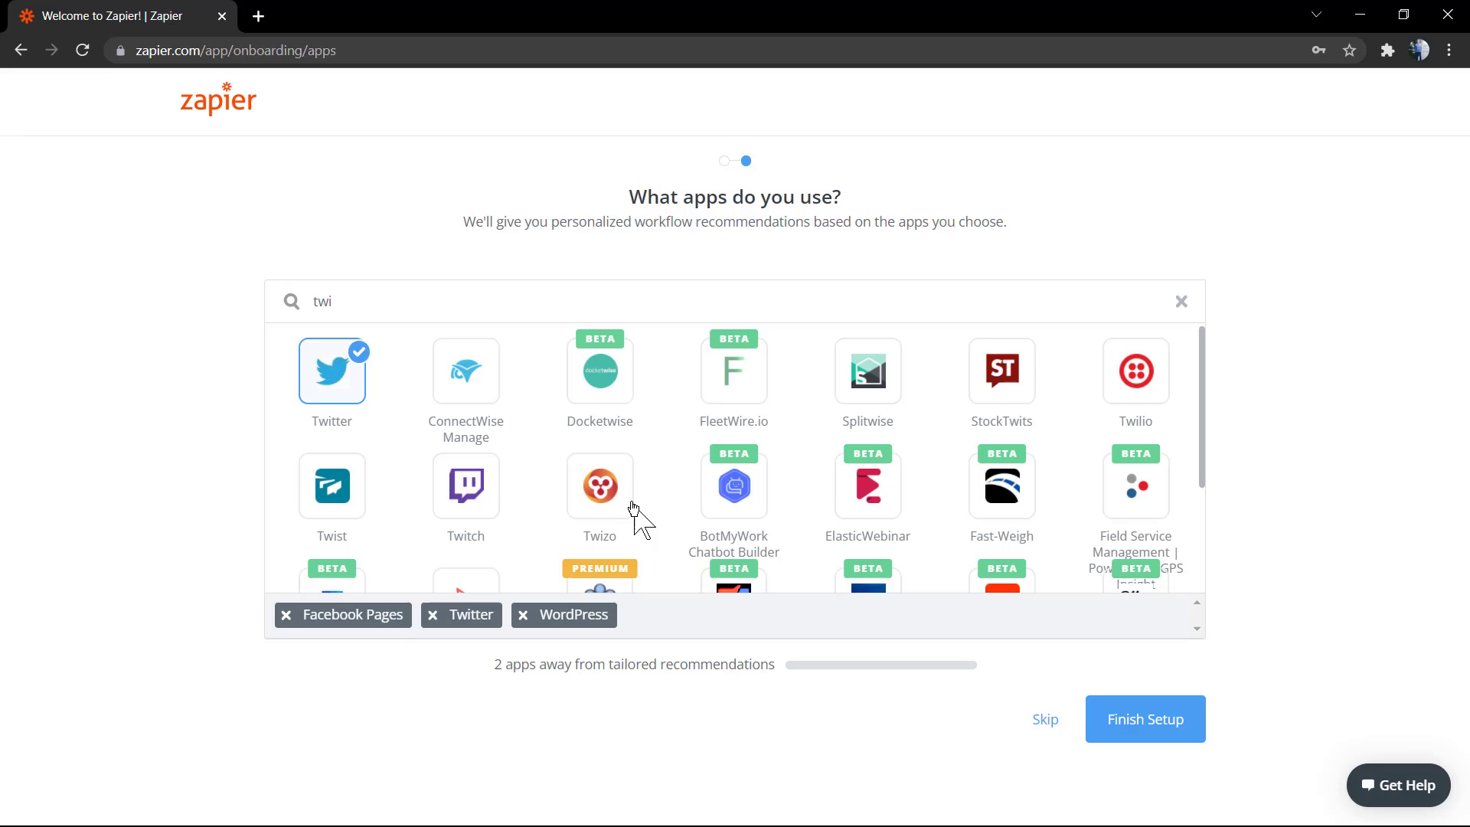
Add LinkedIn and Reddit as well, then finish setup
{"action": "left_click", "coordinate": [467, 309]}
{"action": "type", "text": "link"}
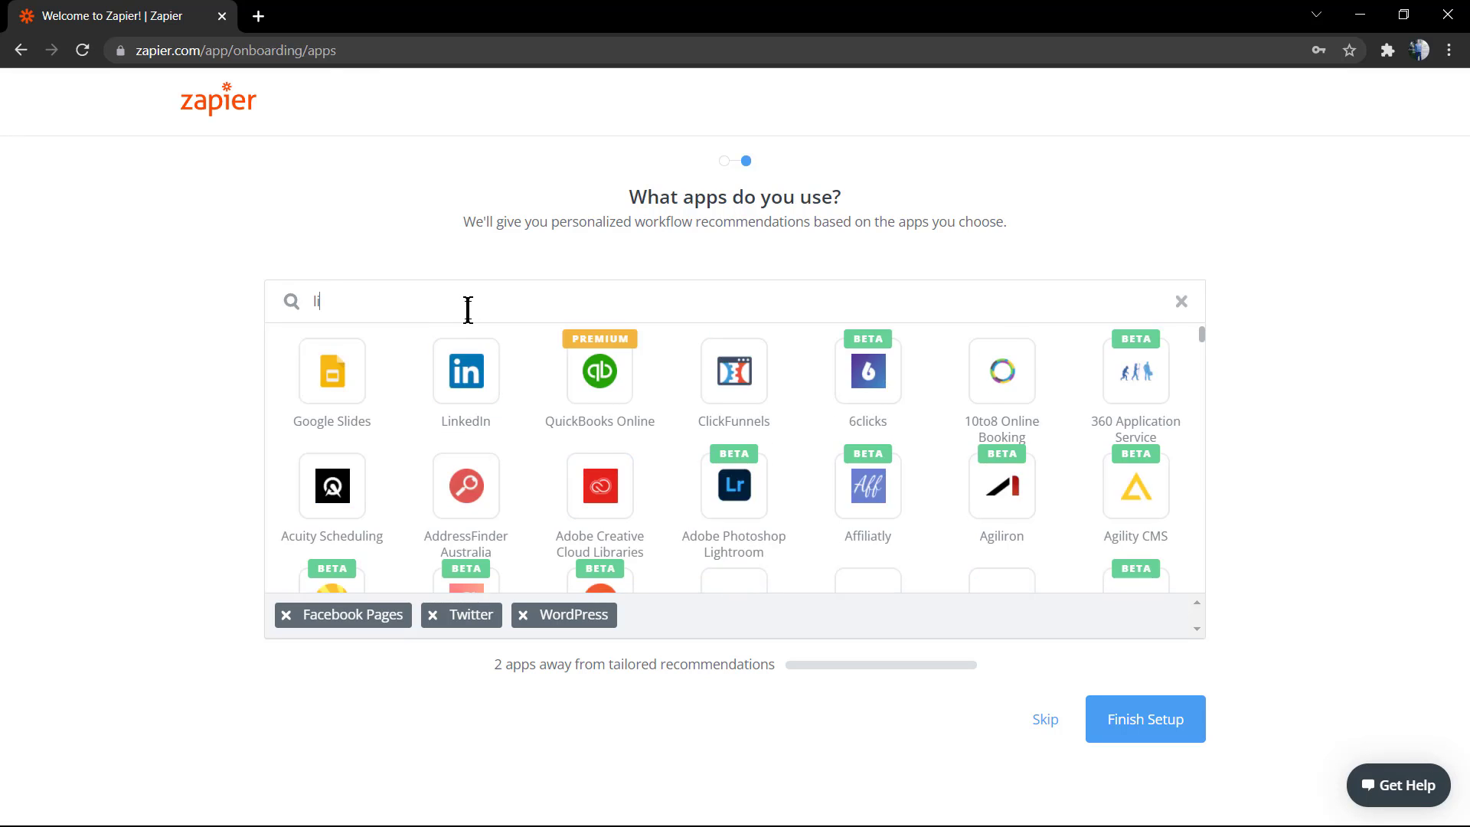
{"action": "left_click", "coordinate": [320, 390]}
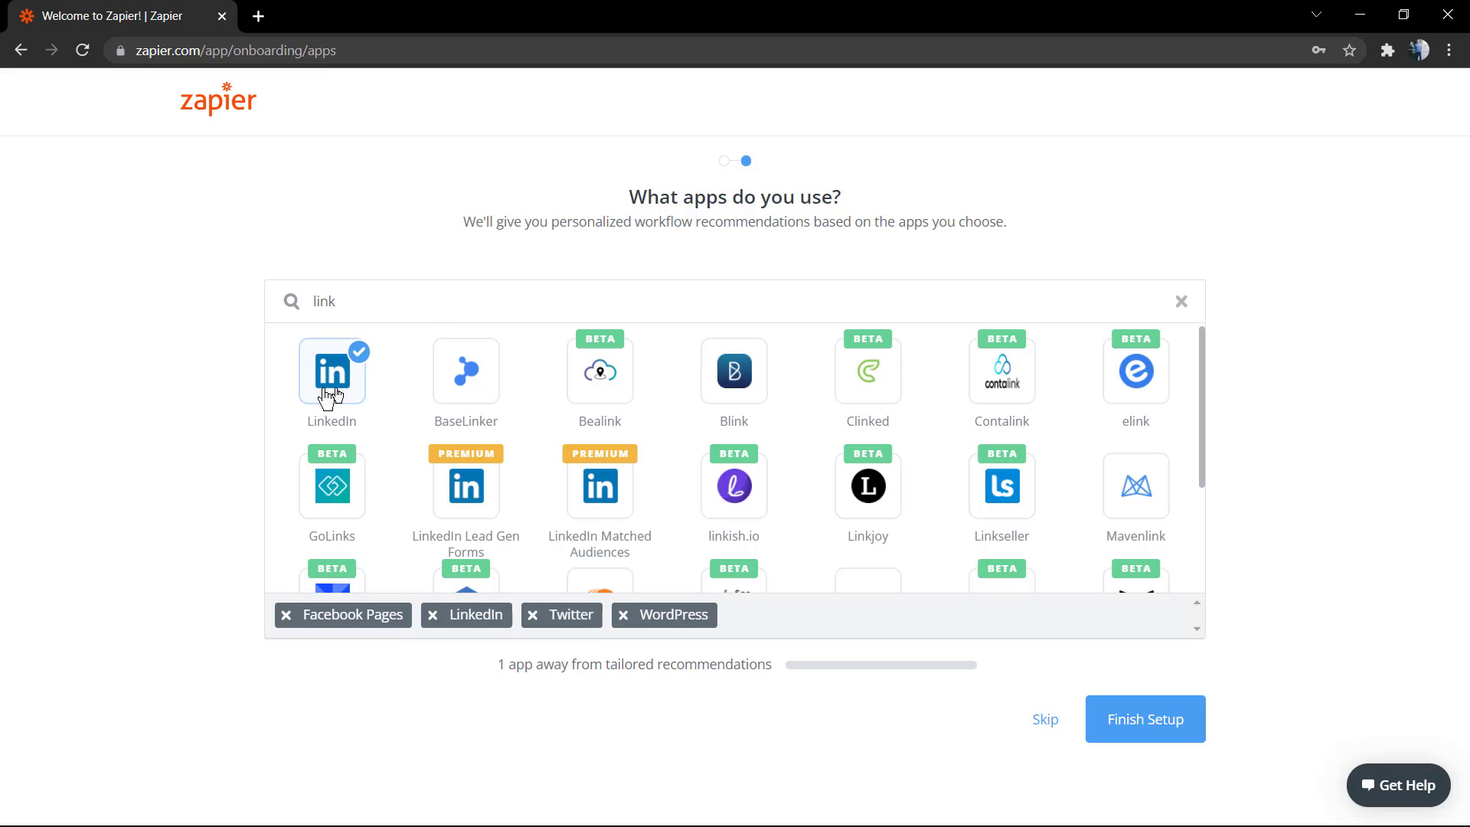
{"action": "left_click", "coordinate": [526, 300]}
{"action": "type", "text": "redd"}
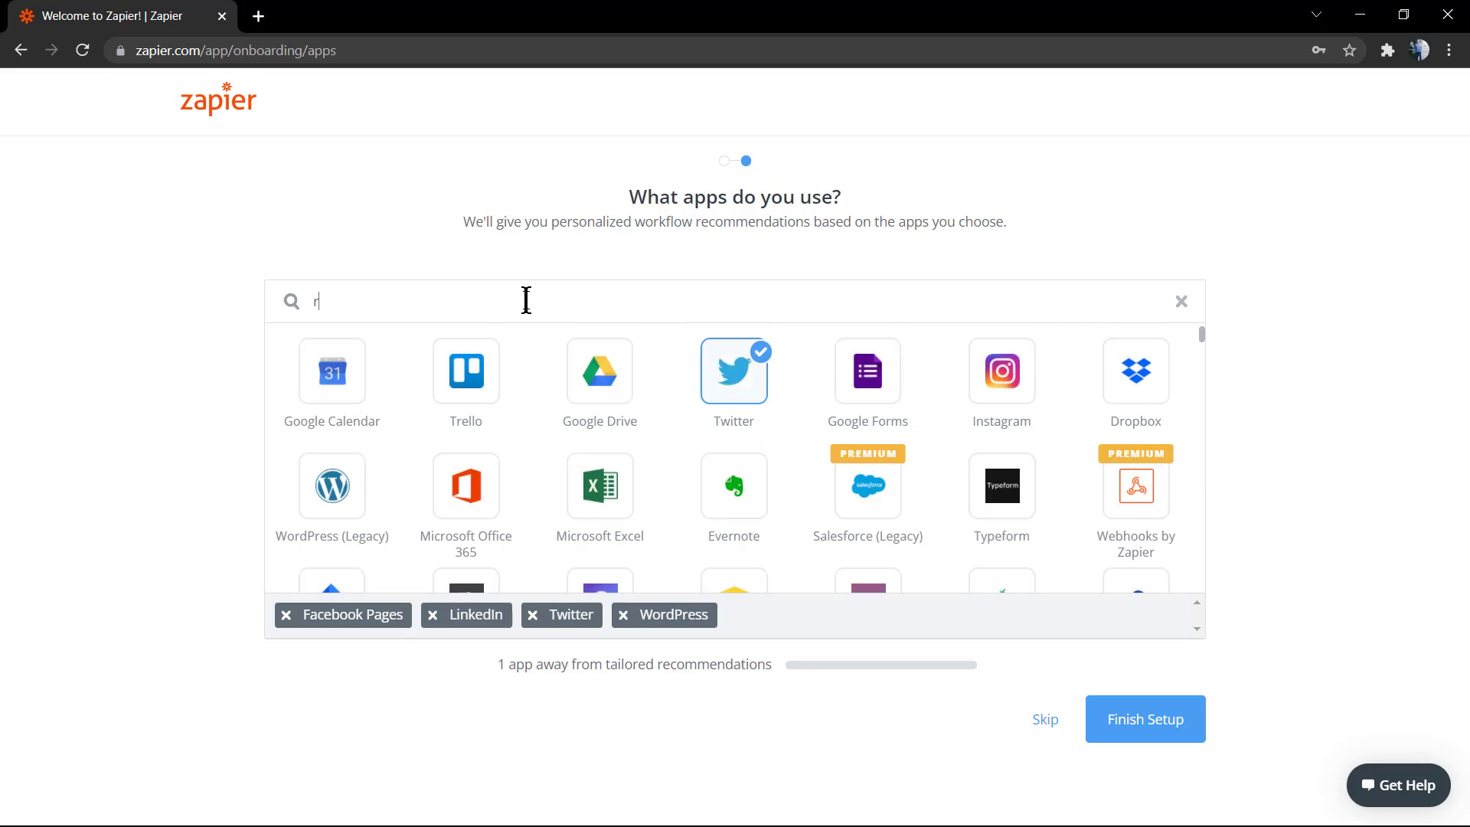
{"action": "left_click", "coordinate": [337, 375]}
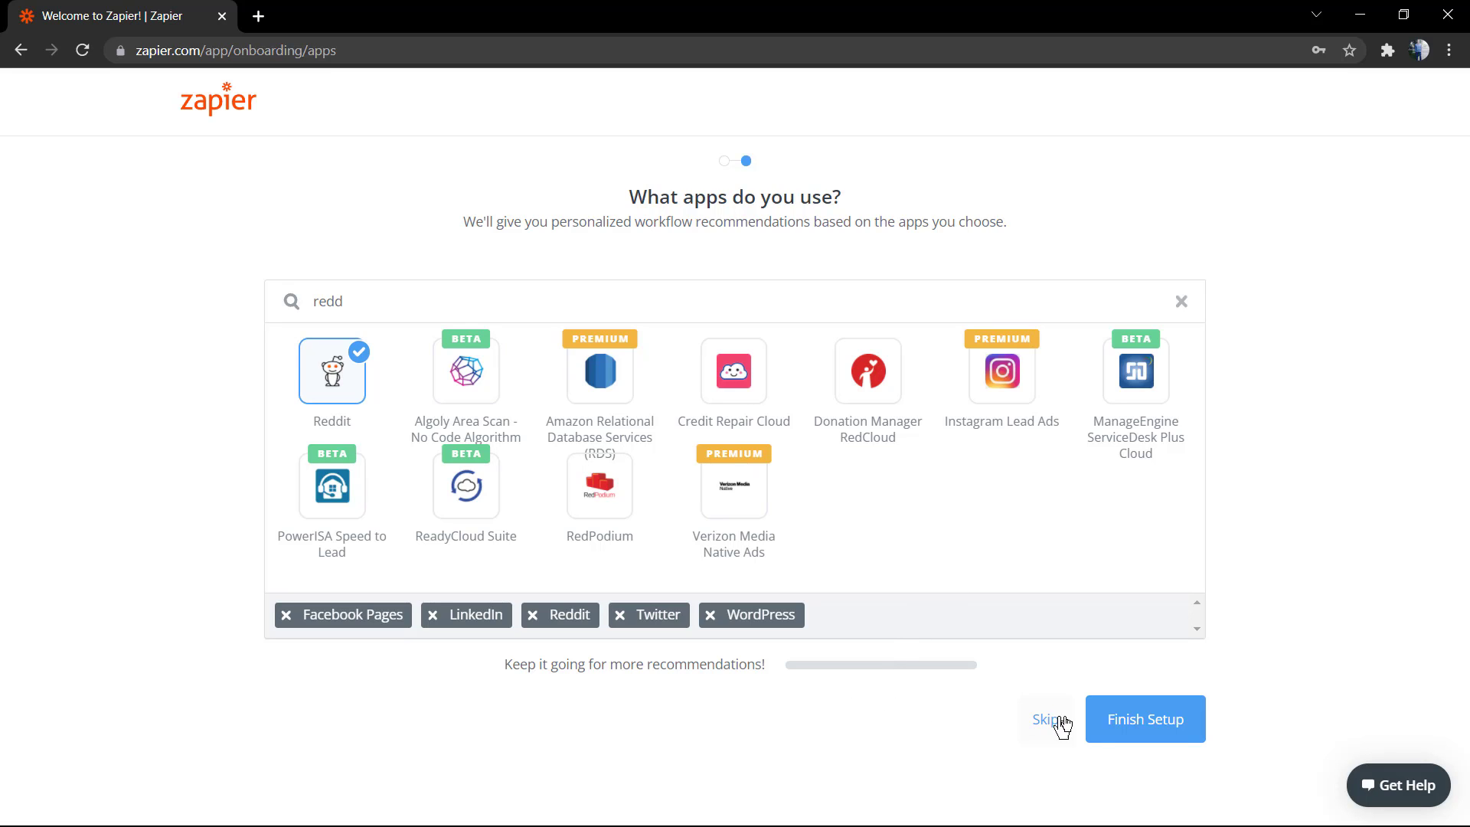
{"action": "left_click", "coordinate": [1133, 730]}
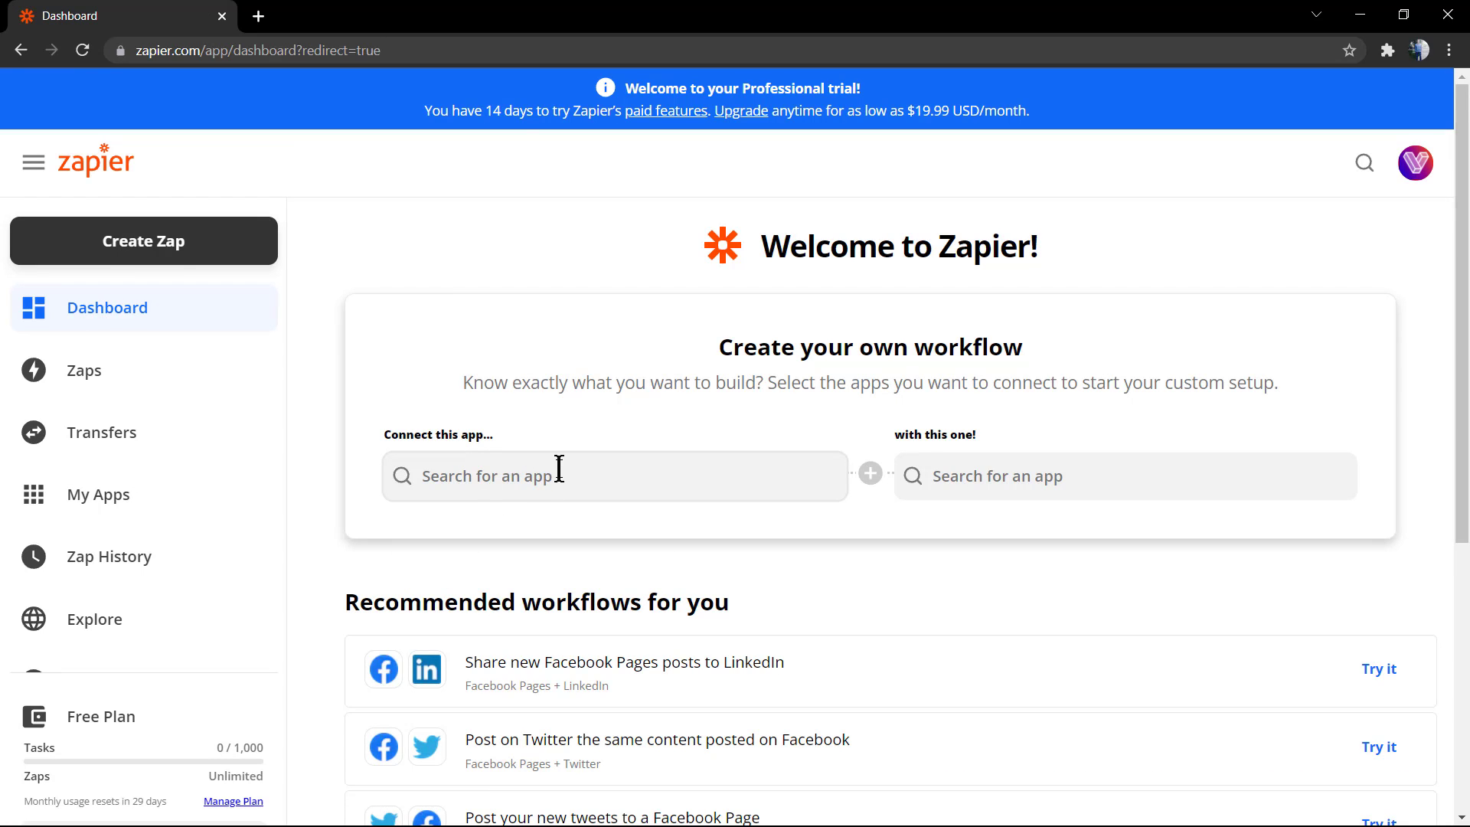
{"action": "scroll", "coordinate": [563, 467], "scroll_direction": "down", "scroll_amount": 4}
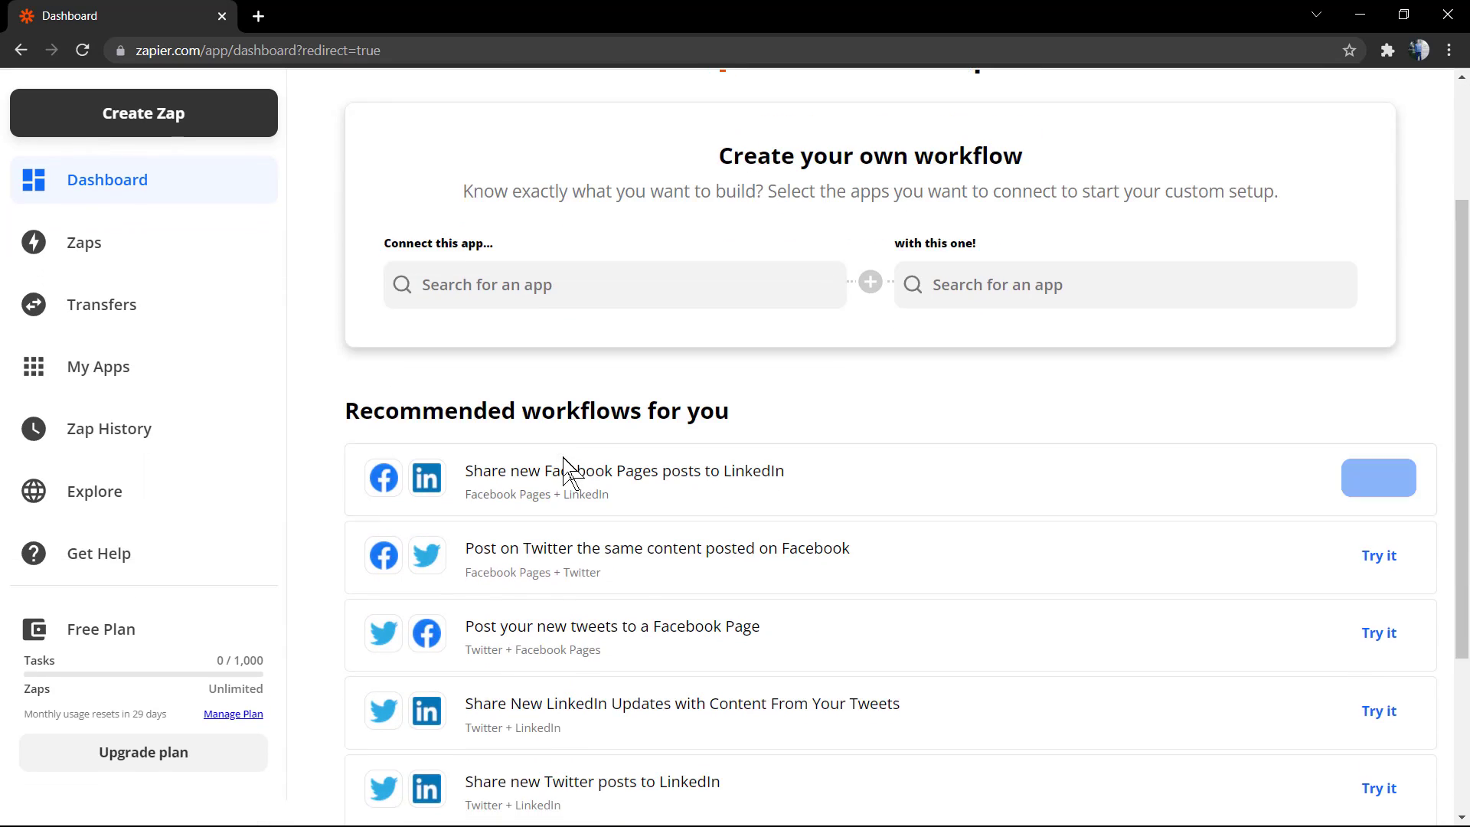
{"action": "scroll", "coordinate": [571, 469], "scroll_direction": "down", "scroll_amount": 1}
{"action": "scroll", "coordinate": [650, 483], "scroll_direction": "down", "scroll_amount": 1}
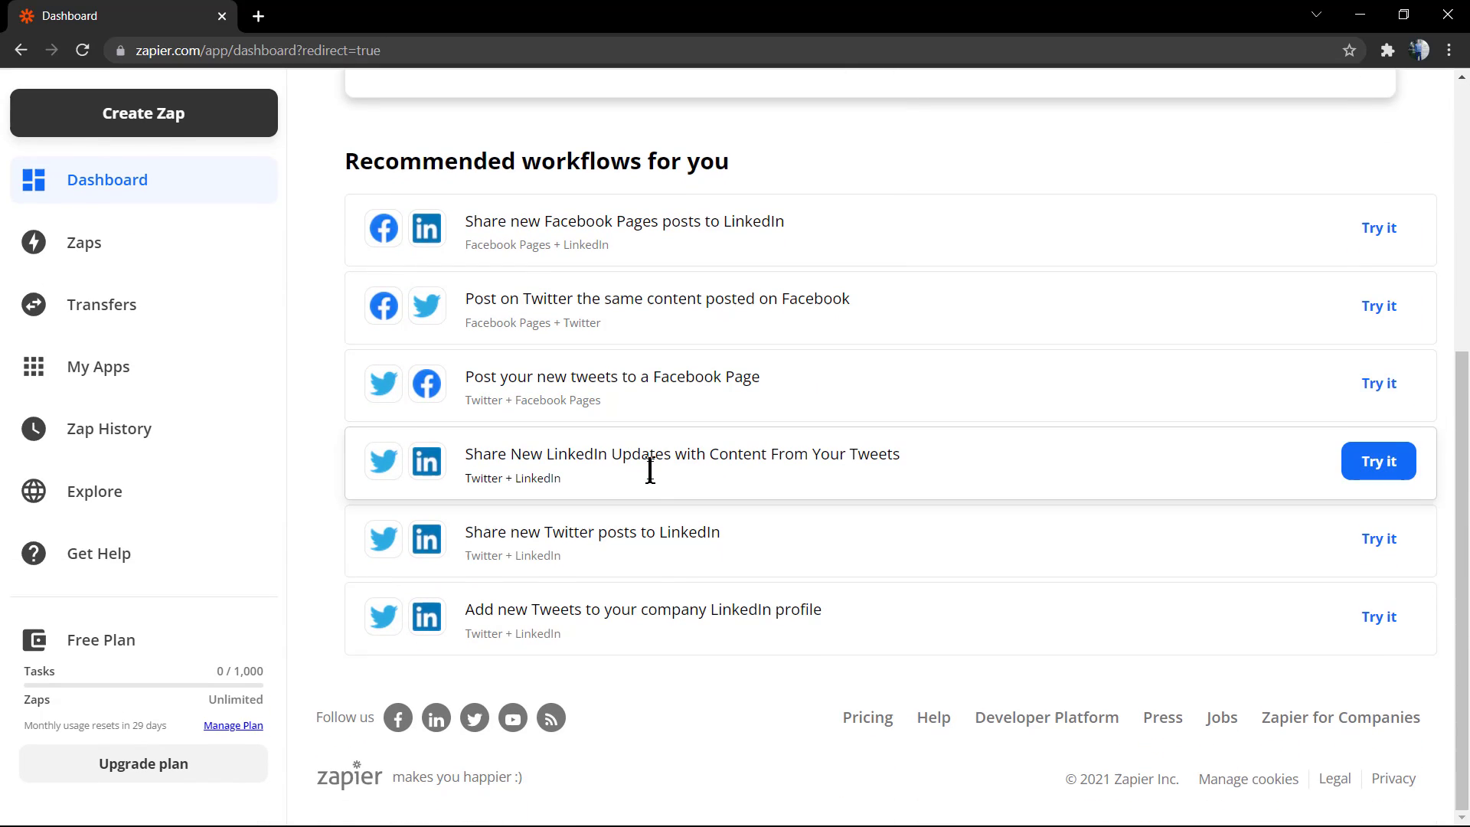
{"action": "scroll", "coordinate": [650, 469], "scroll_direction": "up", "scroll_amount": 6}
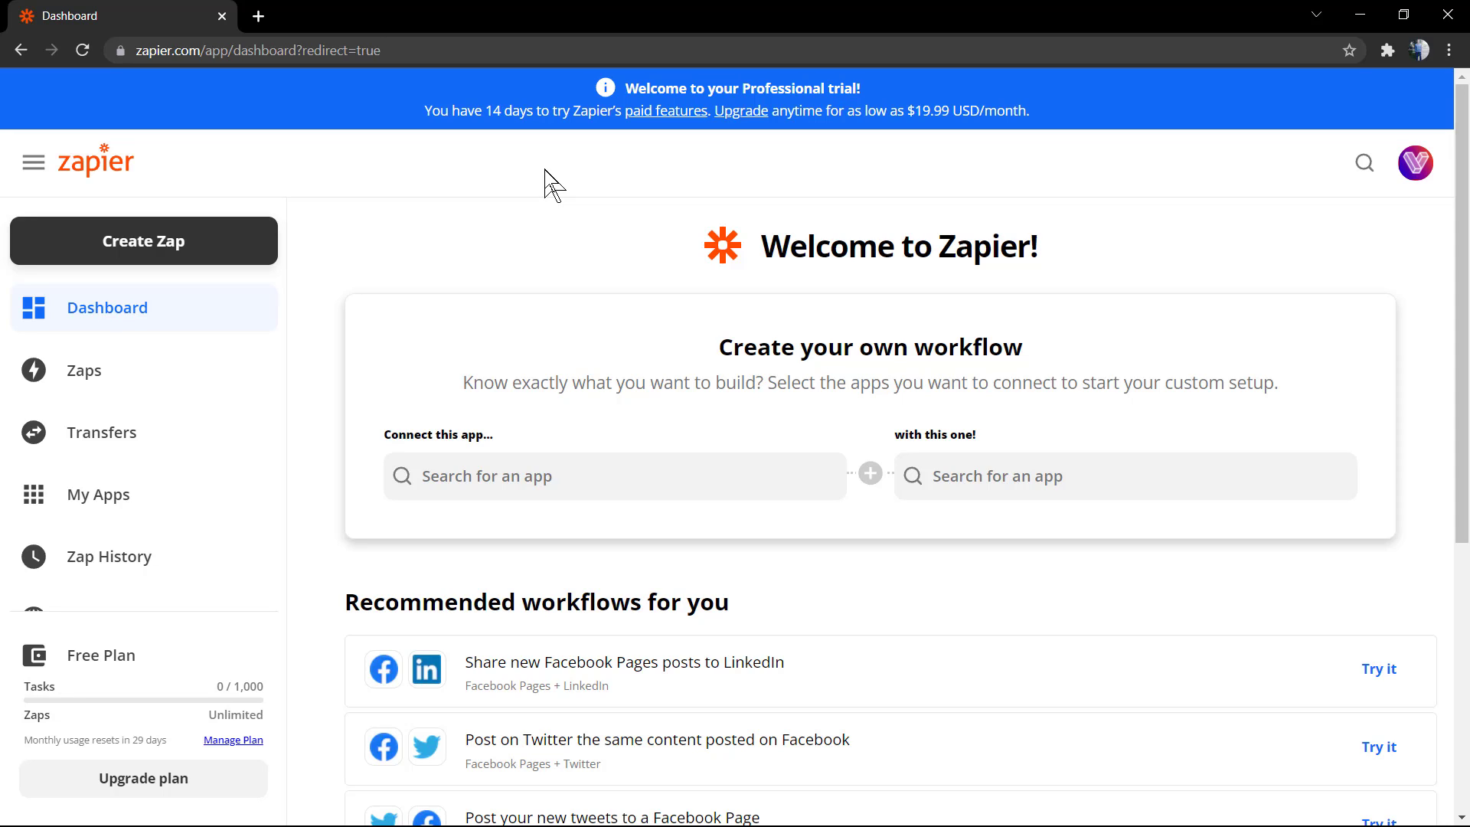
{"action": "scroll", "coordinate": [600, 253], "scroll_direction": "down", "scroll_amount": 1}
{"action": "scroll", "coordinate": [577, 253], "scroll_direction": "up", "scroll_amount": 1}
{"action": "scroll", "coordinate": [143, 358], "scroll_direction": "down", "scroll_amount": 2}
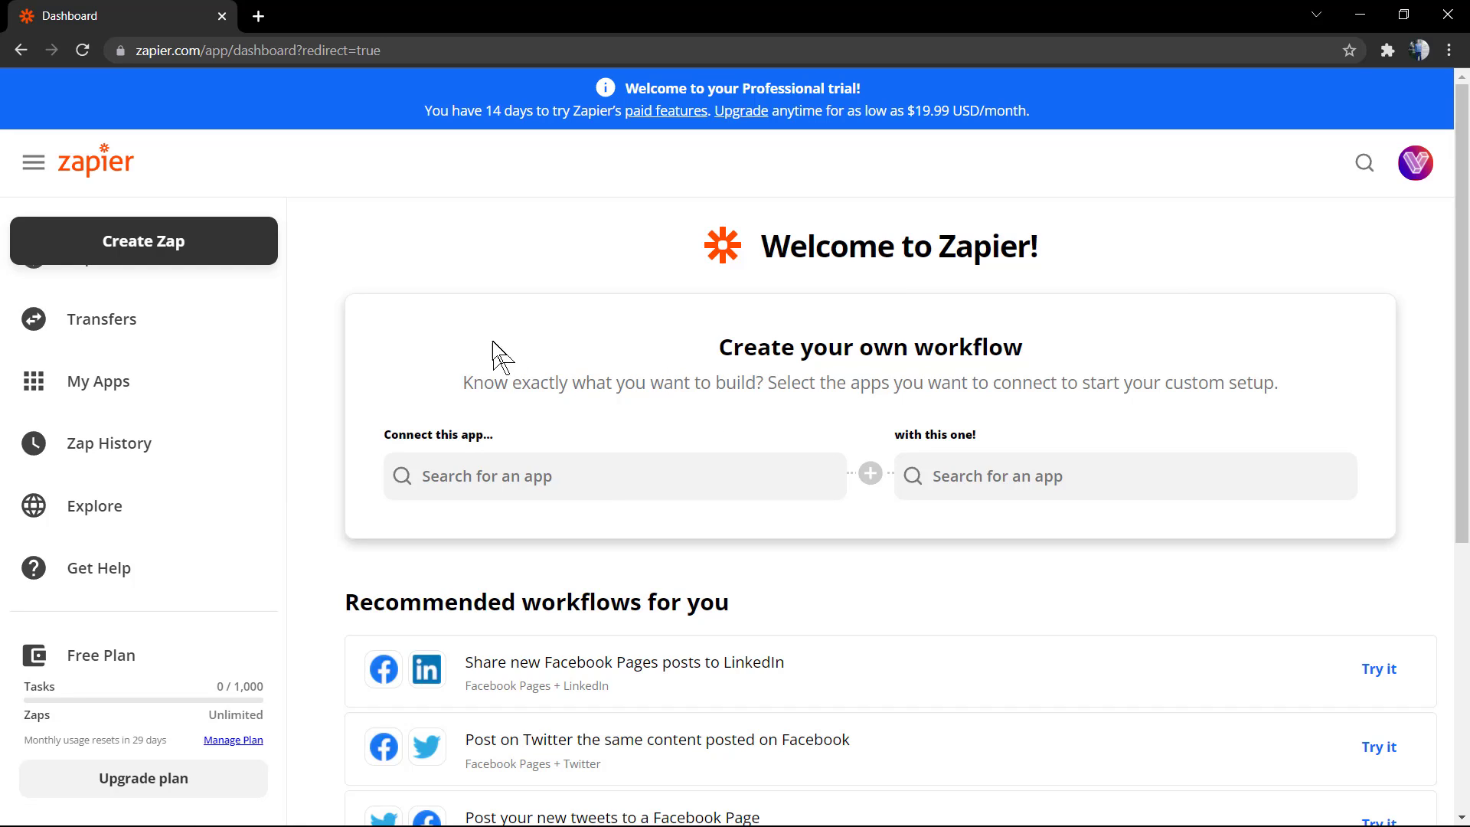
{"action": "scroll", "coordinate": [175, 325], "scroll_direction": "up", "scroll_amount": 2}
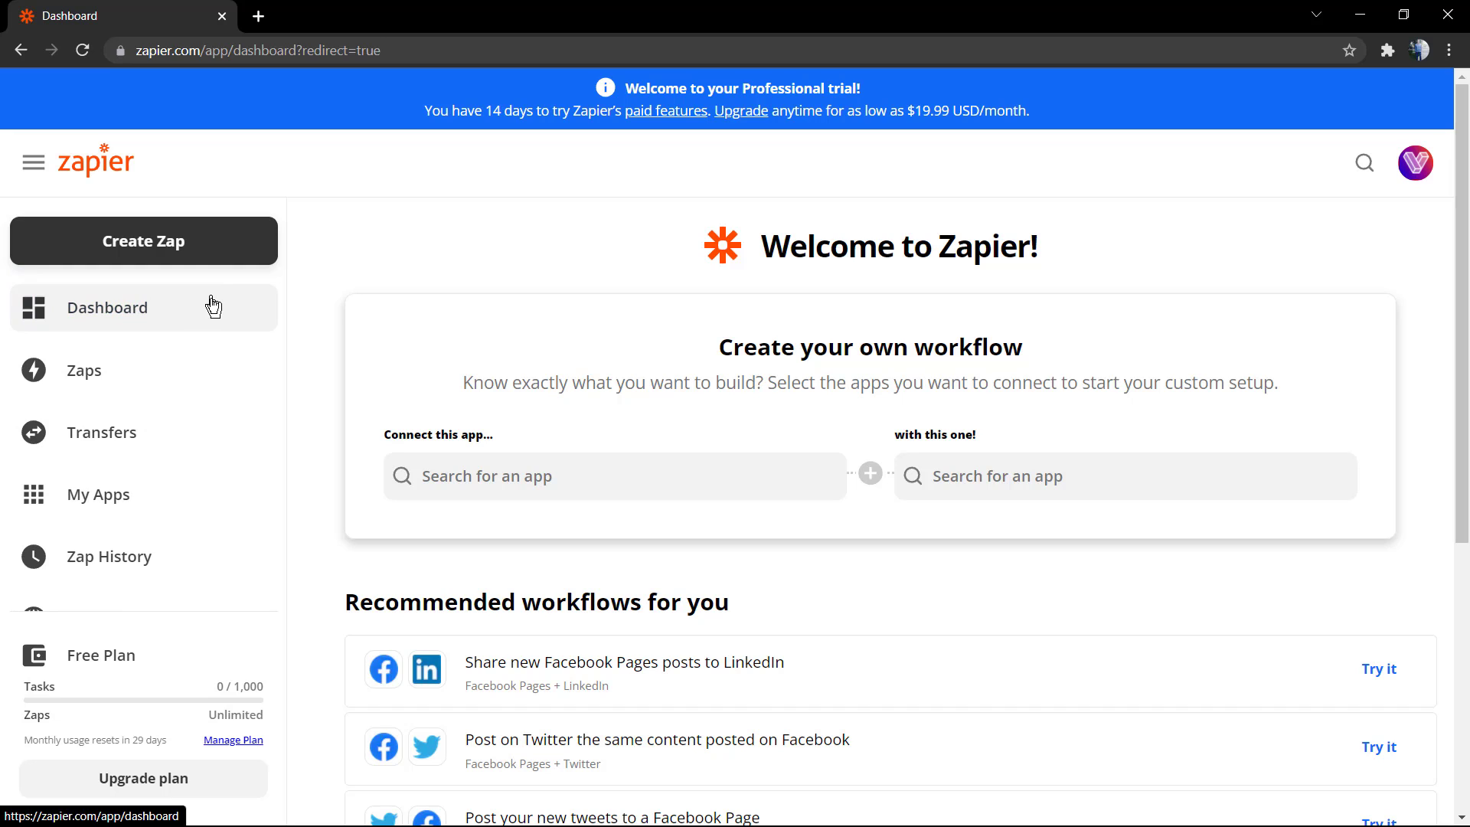
{"action": "scroll", "coordinate": [184, 375], "scroll_direction": "down", "scroll_amount": 2}
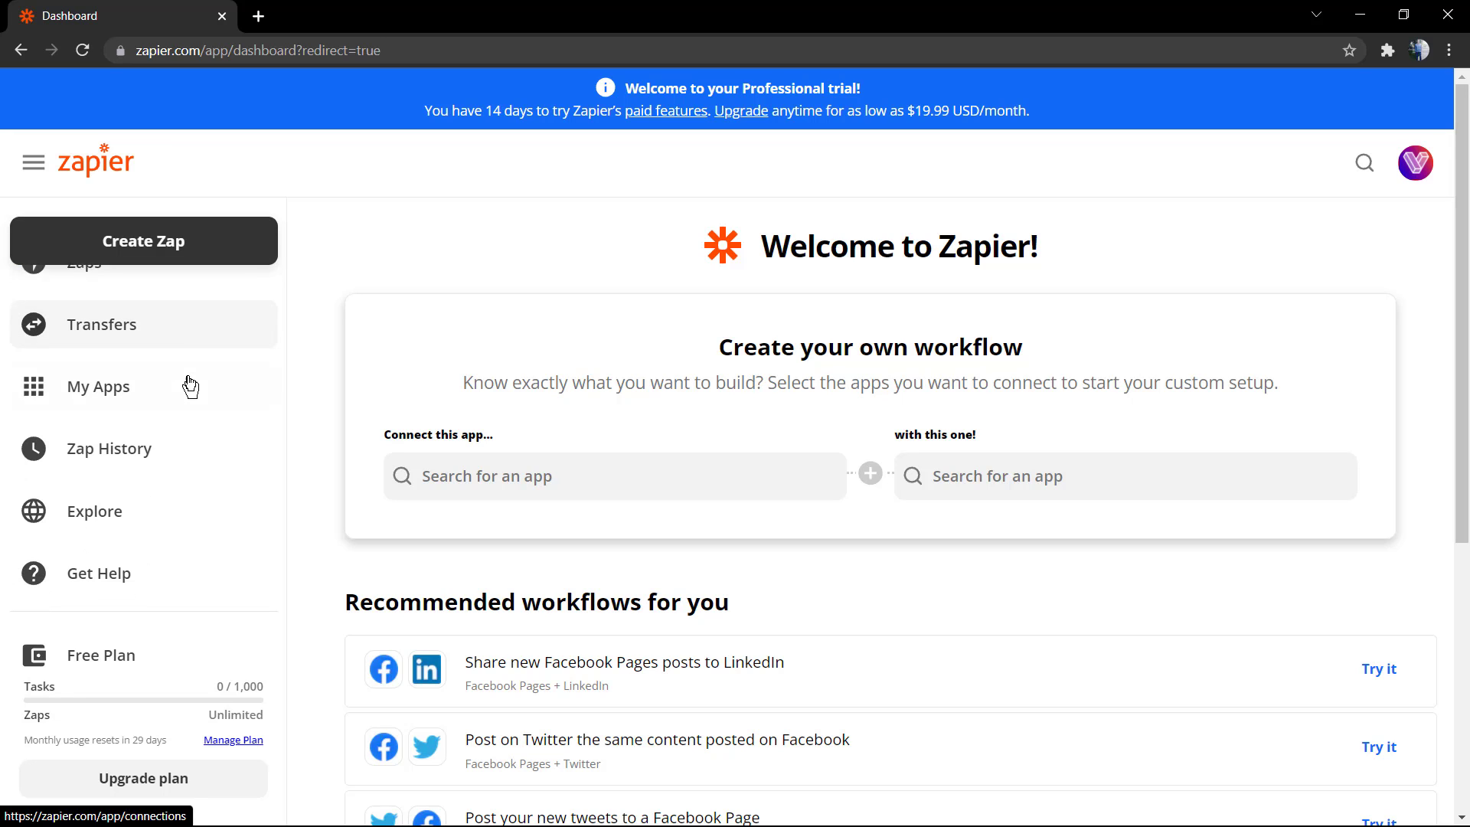
{"action": "scroll", "coordinate": [198, 498], "scroll_direction": "down", "scroll_amount": 2}
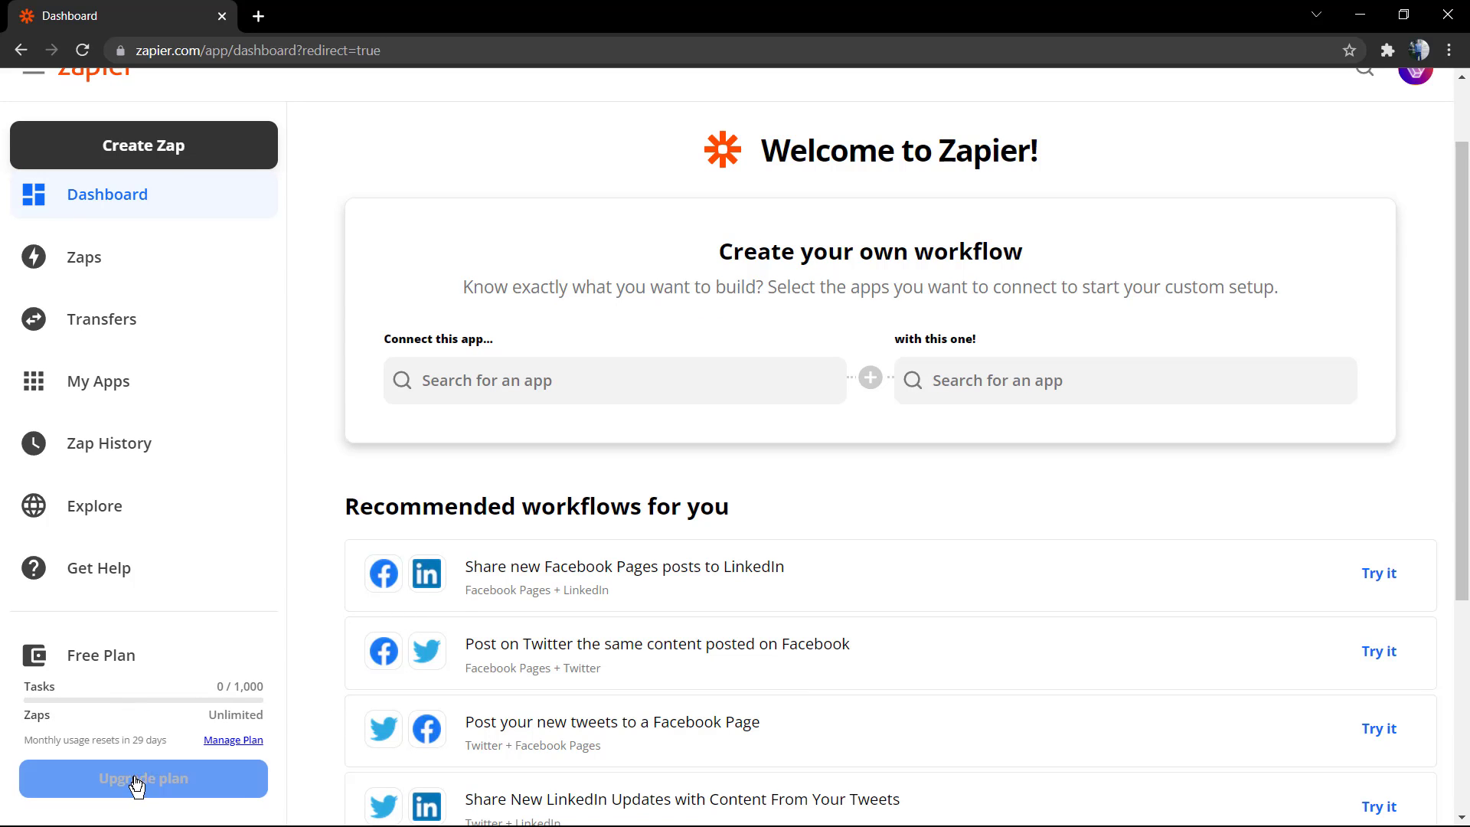
{"action": "scroll", "coordinate": [886, 673], "scroll_direction": "down", "scroll_amount": 5}
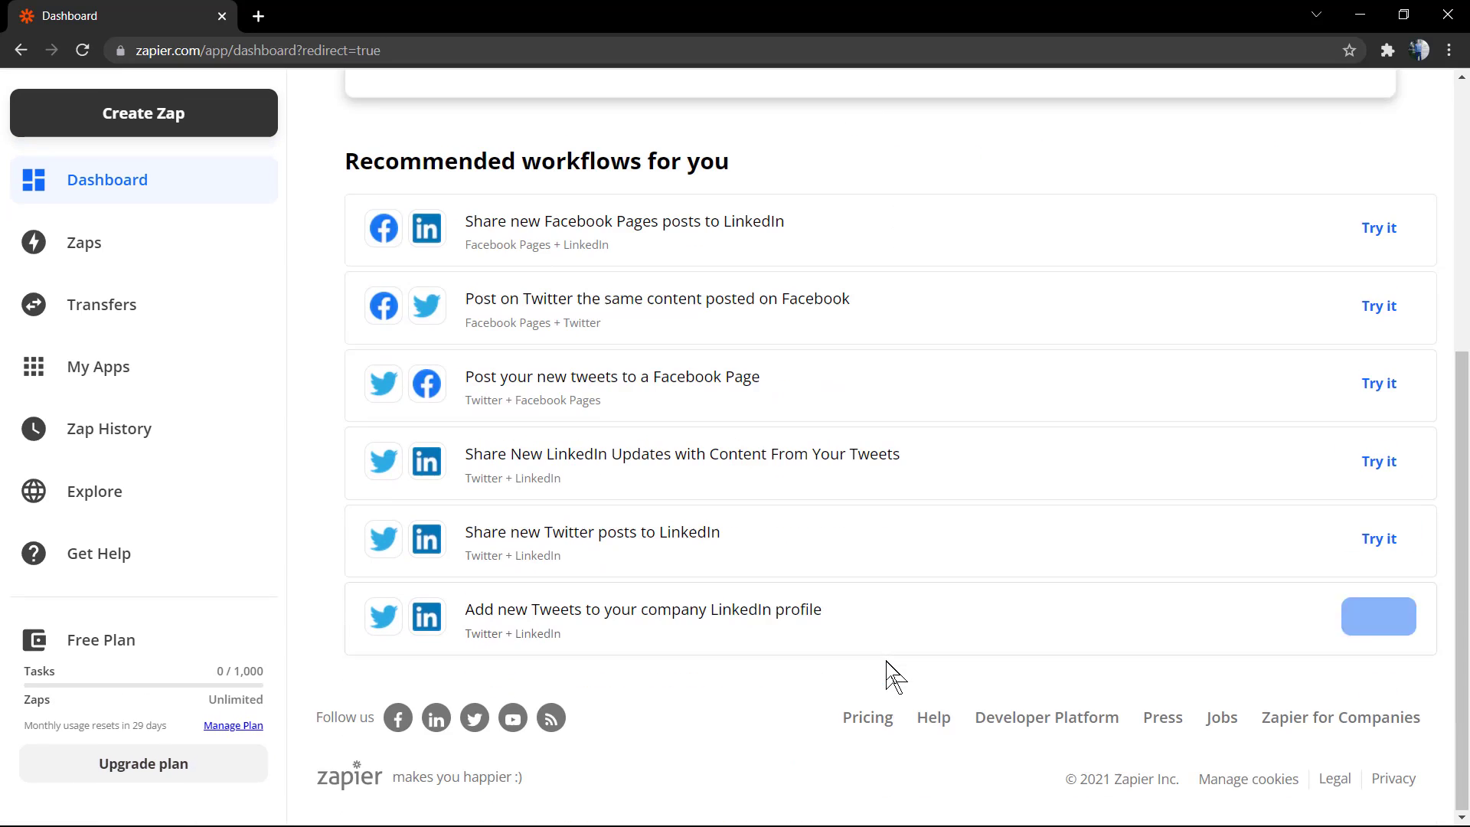
{"action": "scroll", "coordinate": [915, 552], "scroll_direction": "up", "scroll_amount": 2}
{"action": "scroll", "coordinate": [919, 523], "scroll_direction": "up", "scroll_amount": 4}
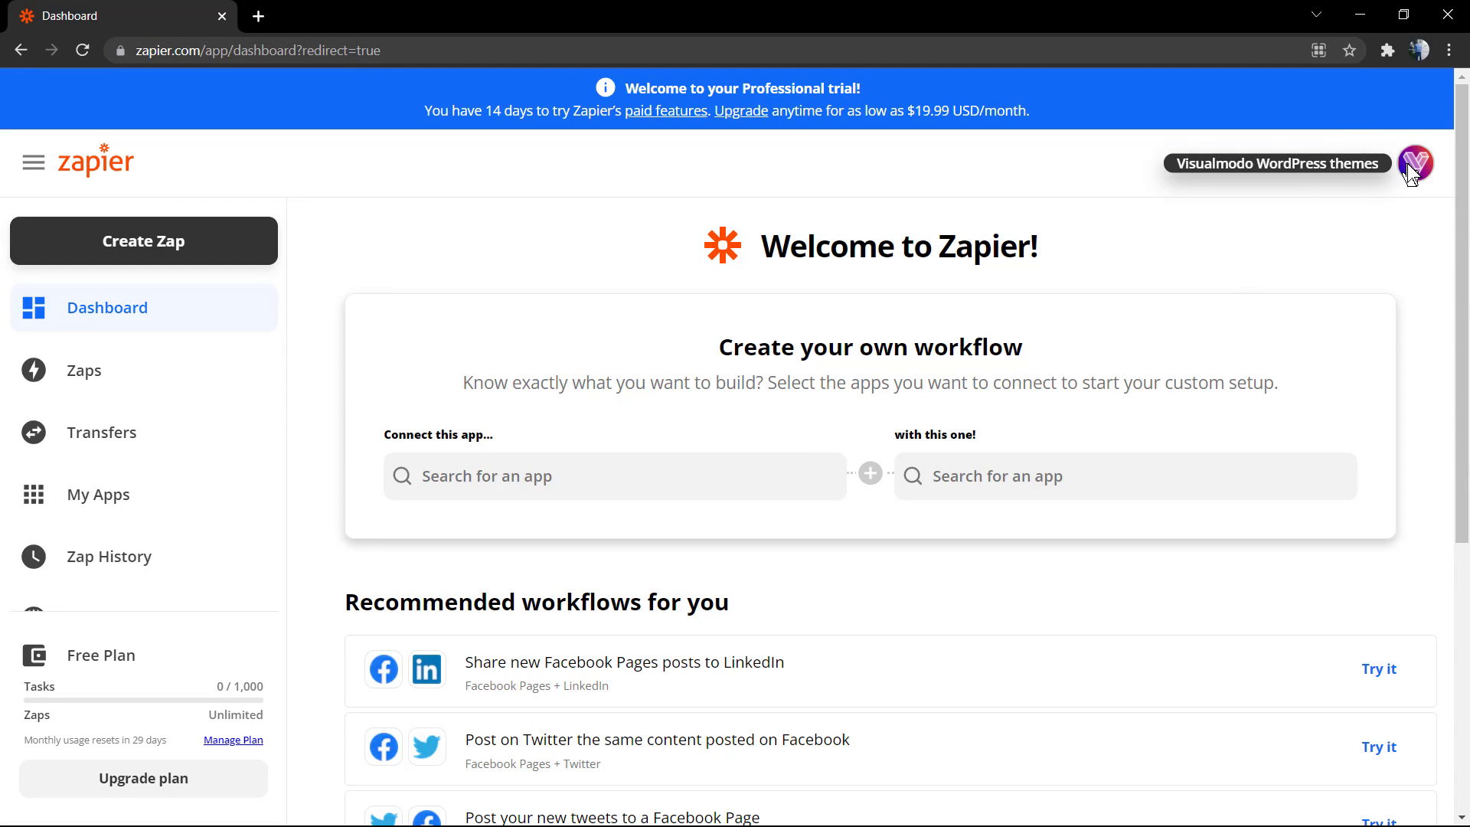
From account Settings, request a new confirmation email for the current address
{"action": "left_click", "coordinate": [1412, 173]}
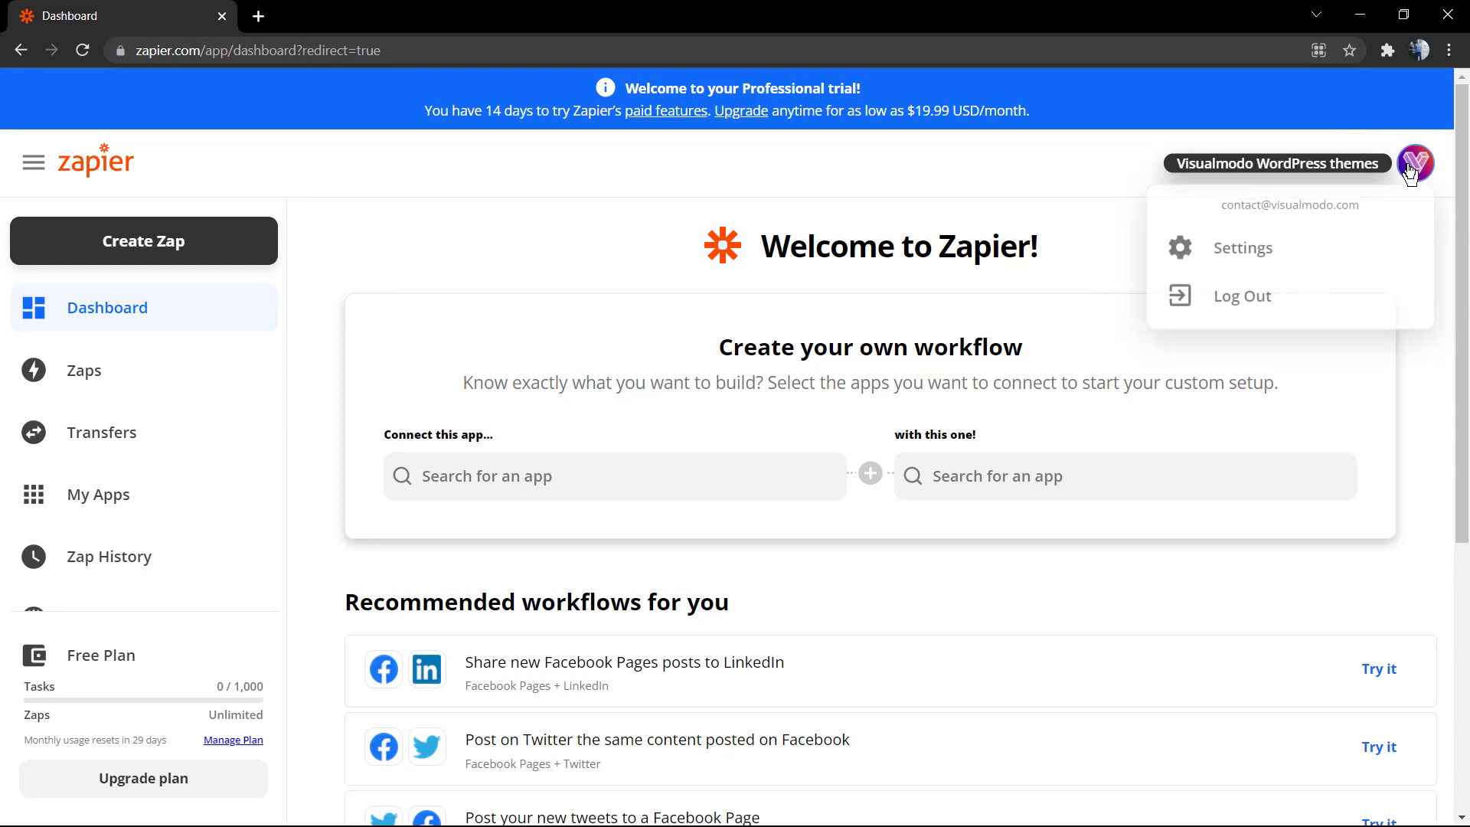
{"action": "left_click", "coordinate": [1222, 249]}
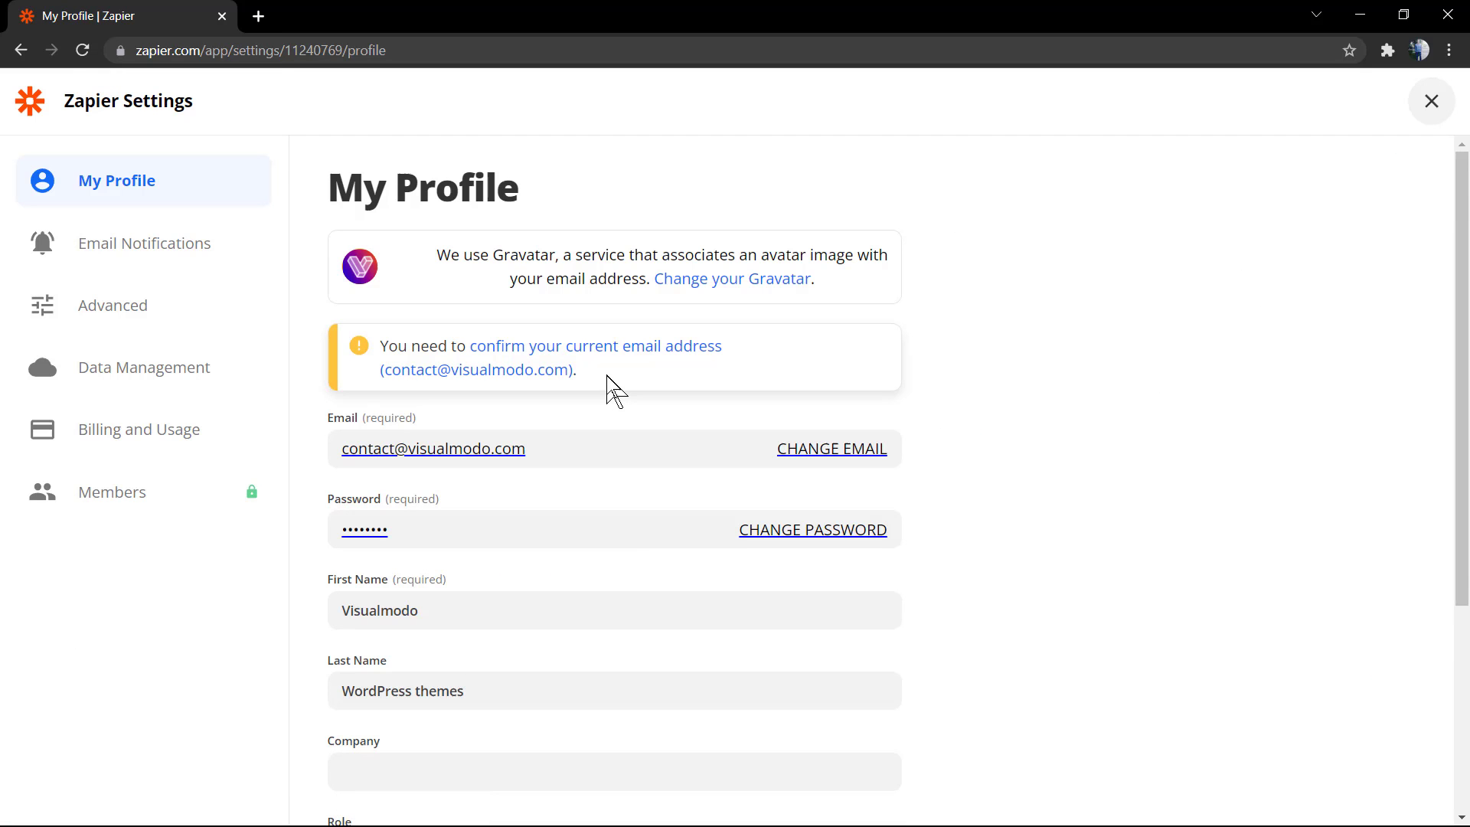
{"action": "scroll", "coordinate": [643, 413], "scroll_direction": "down", "scroll_amount": 1}
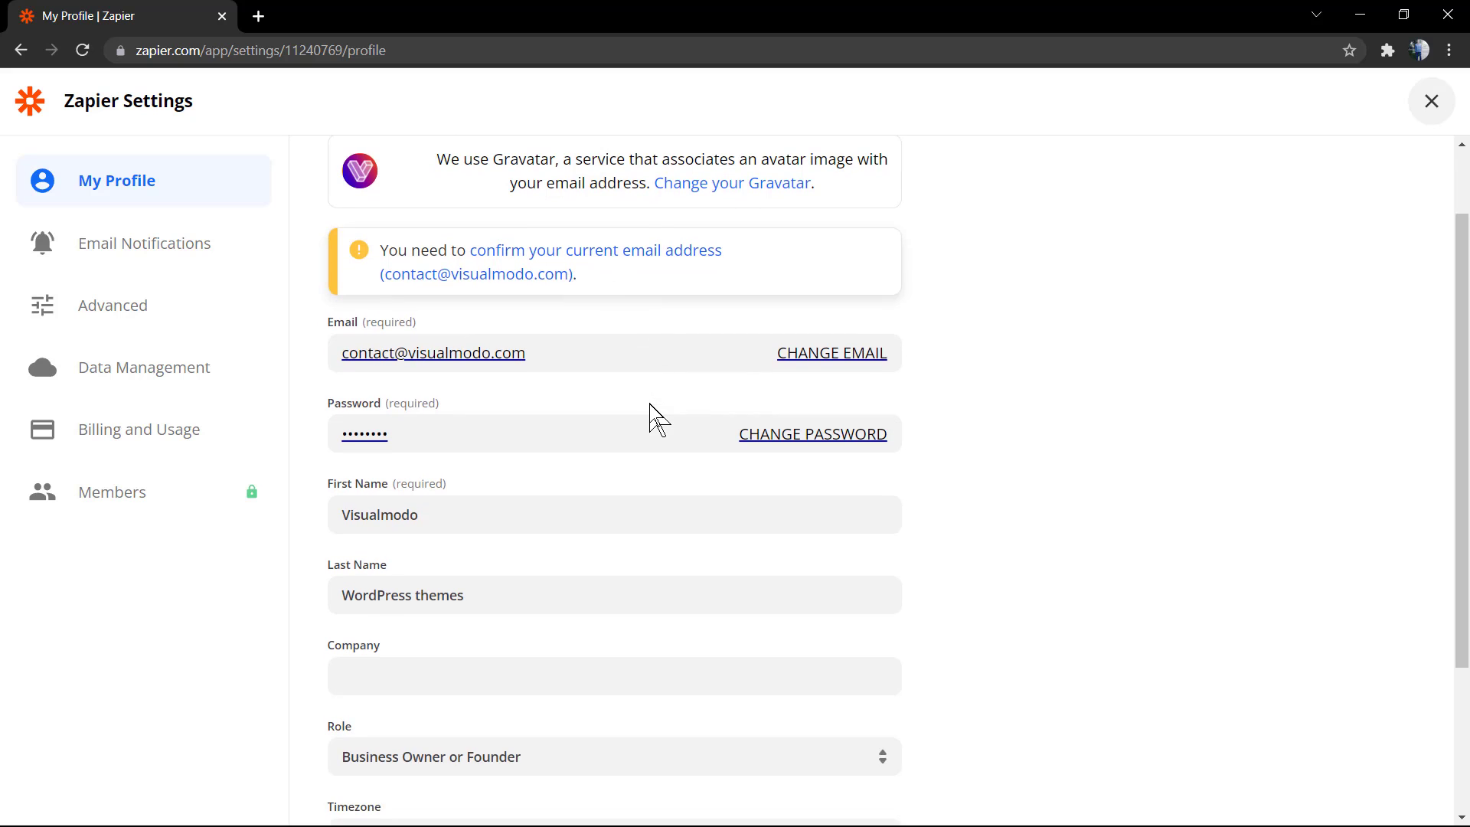
{"action": "scroll", "coordinate": [651, 414], "scroll_direction": "down", "scroll_amount": 2}
{"action": "left_click", "coordinate": [438, 490]}
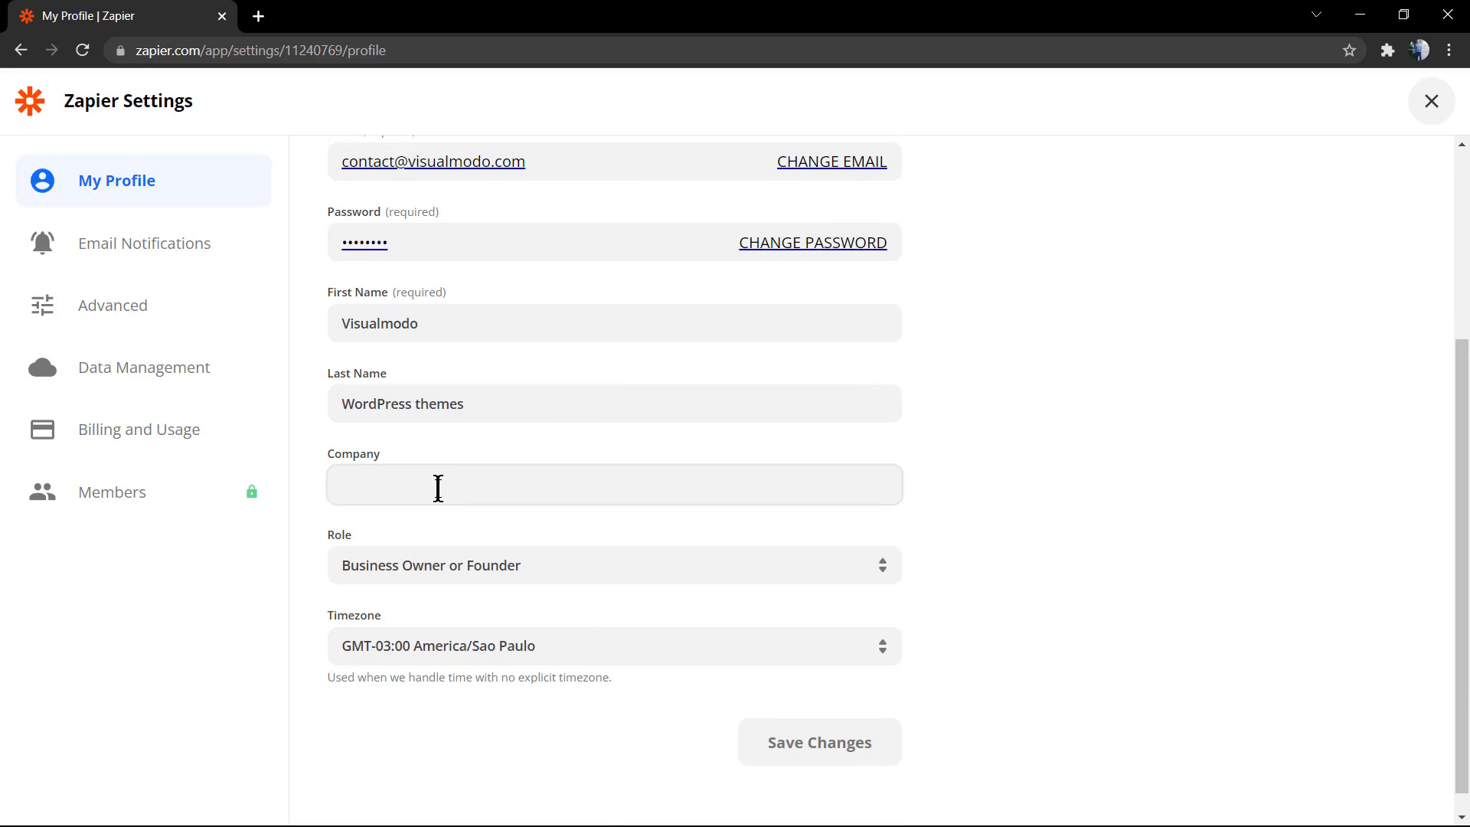
{"action": "scroll", "coordinate": [437, 485], "scroll_direction": "up", "scroll_amount": 3}
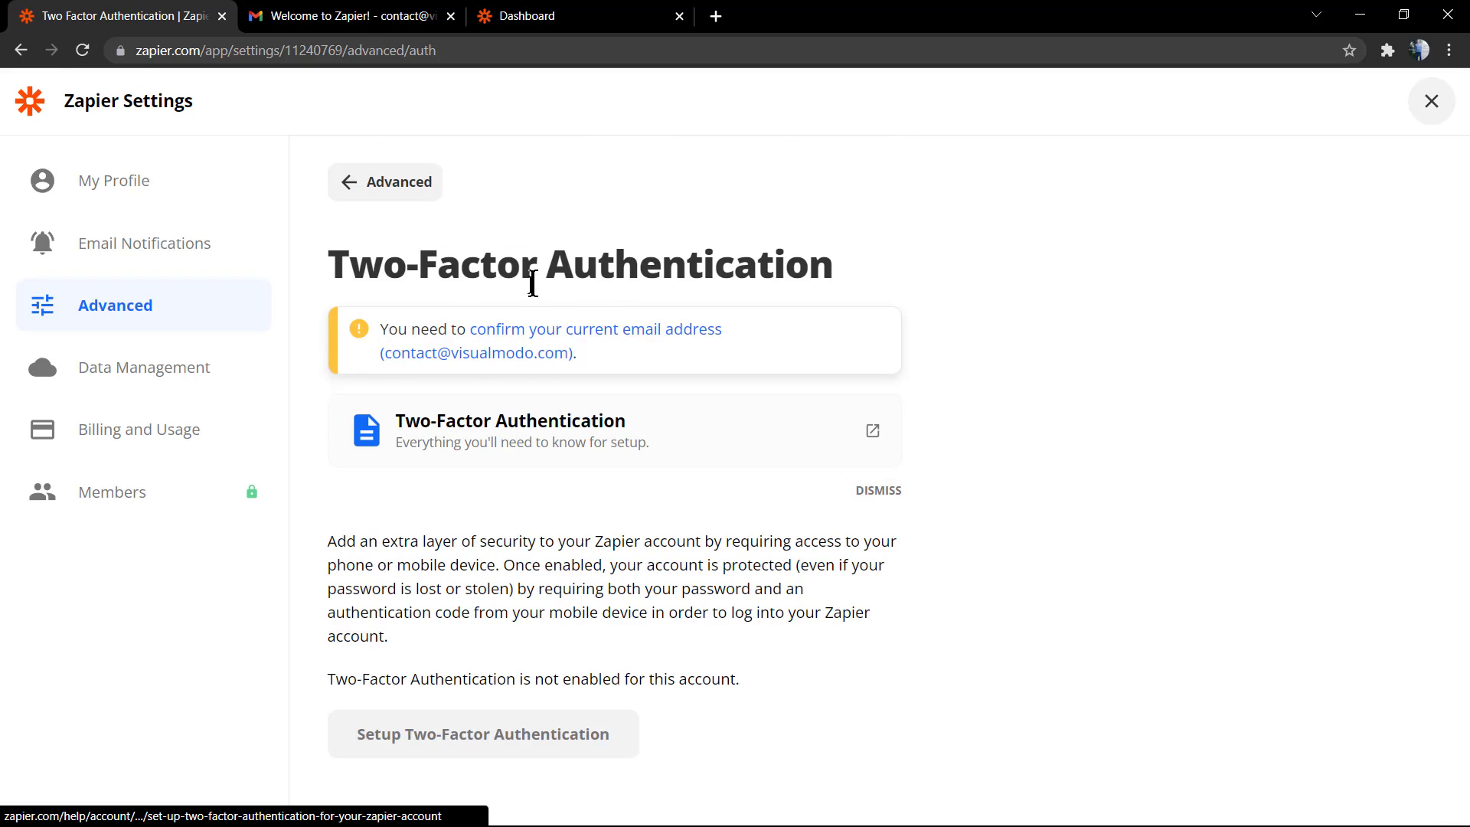
{"action": "left_click", "coordinate": [525, 334]}
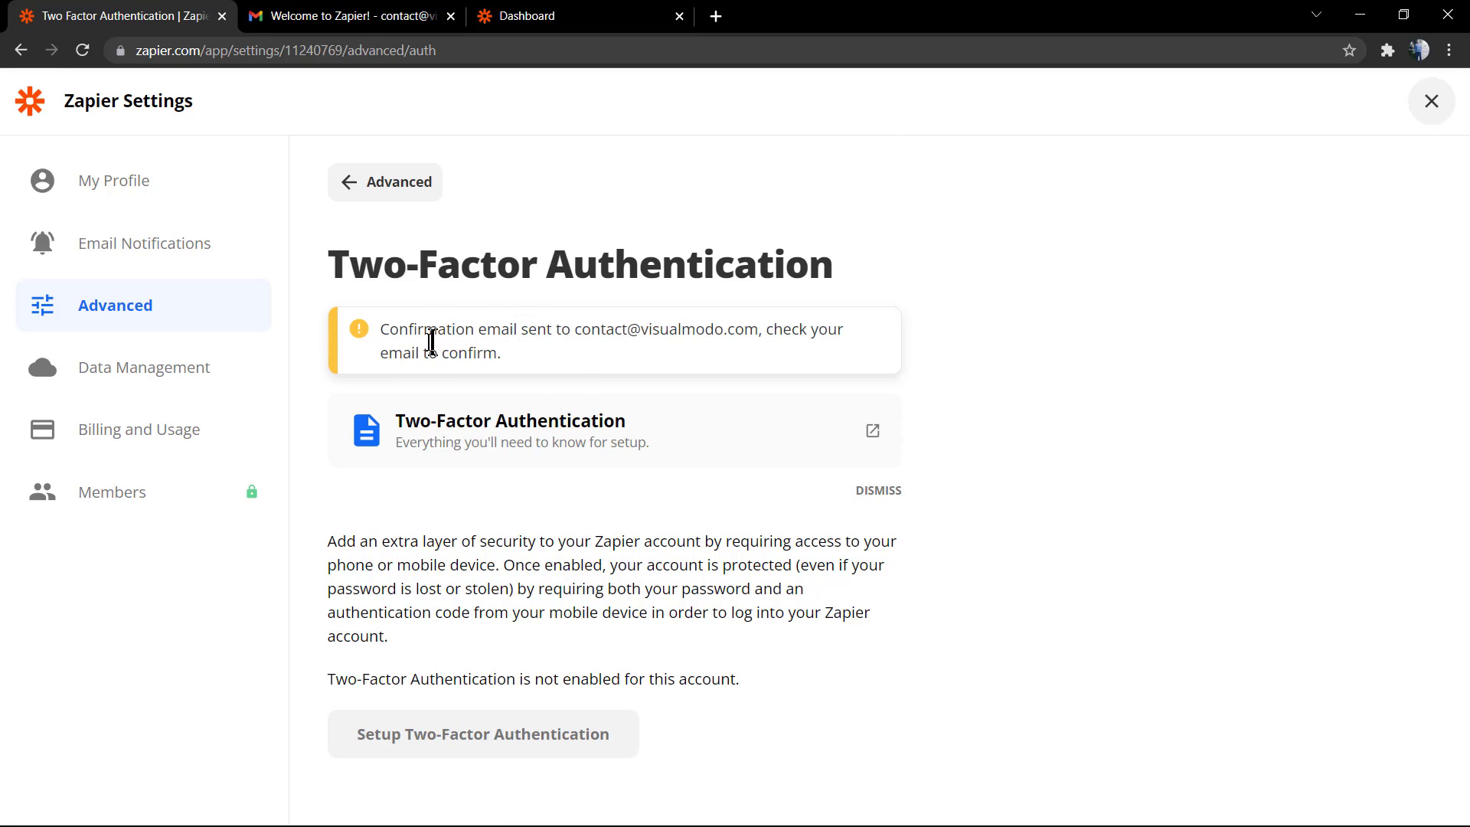
Refresh the Gmail inbox and open Zapier's 'Please Confirm Your Email Address' message
{"action": "left_click", "coordinate": [398, 15]}
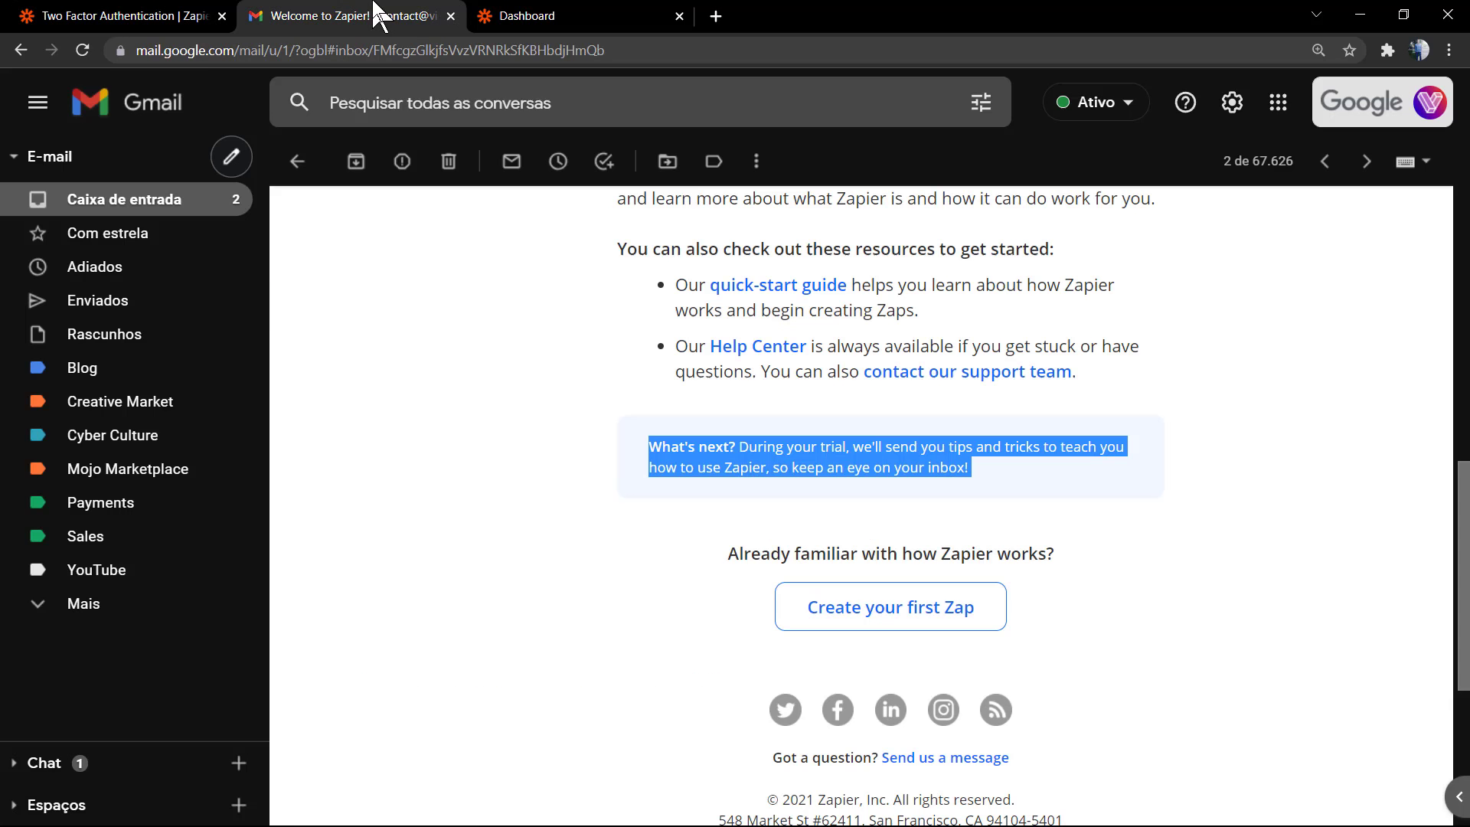
{"action": "left_click", "coordinate": [157, 201]}
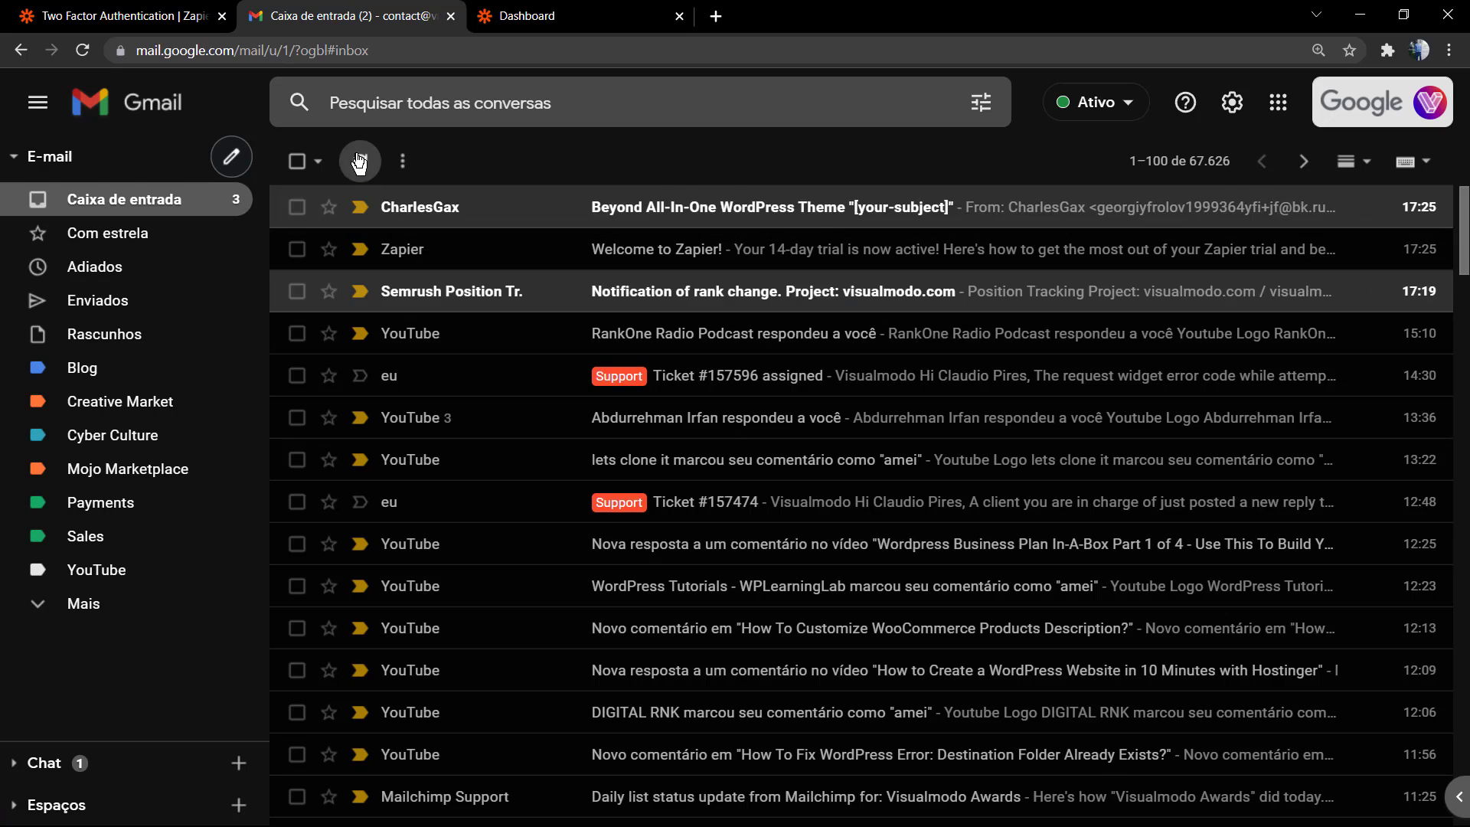
{"action": "left_click", "coordinate": [359, 161]}
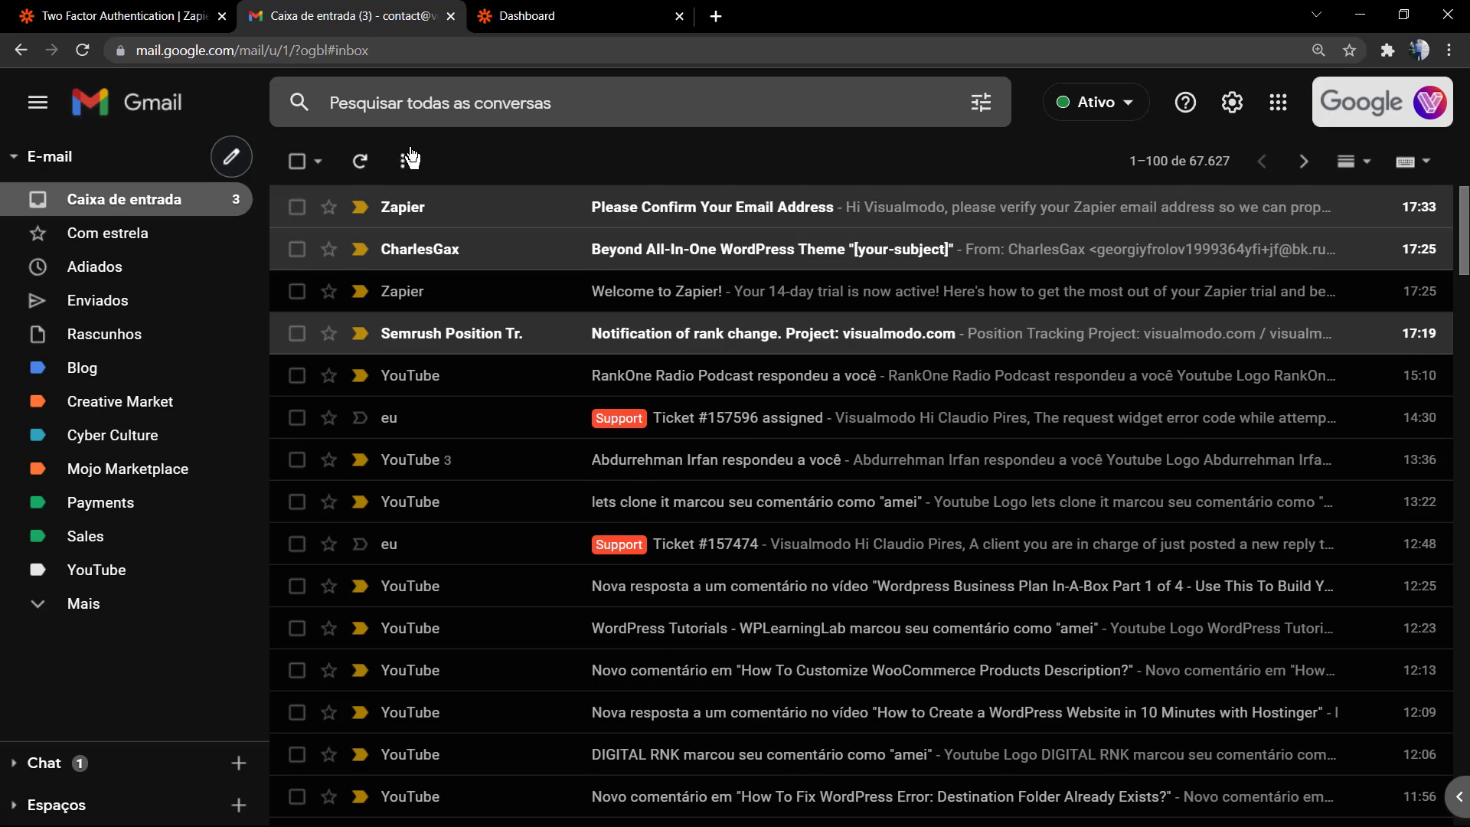
{"action": "left_click", "coordinate": [493, 214]}
{"action": "scroll", "coordinate": [583, 337], "scroll_direction": "down", "scroll_amount": 1}
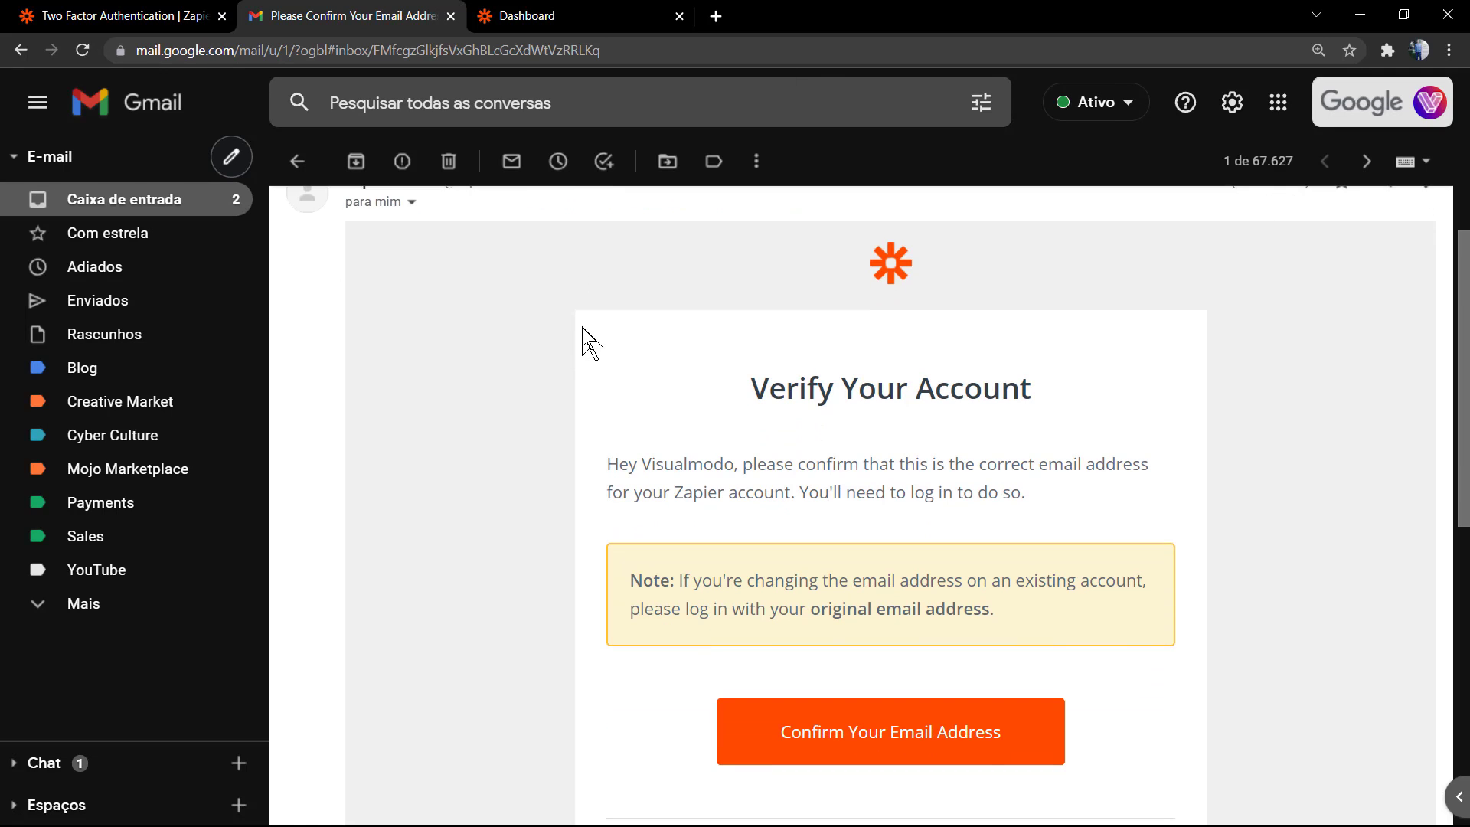
{"action": "scroll", "coordinate": [583, 337], "scroll_direction": "down", "scroll_amount": 2}
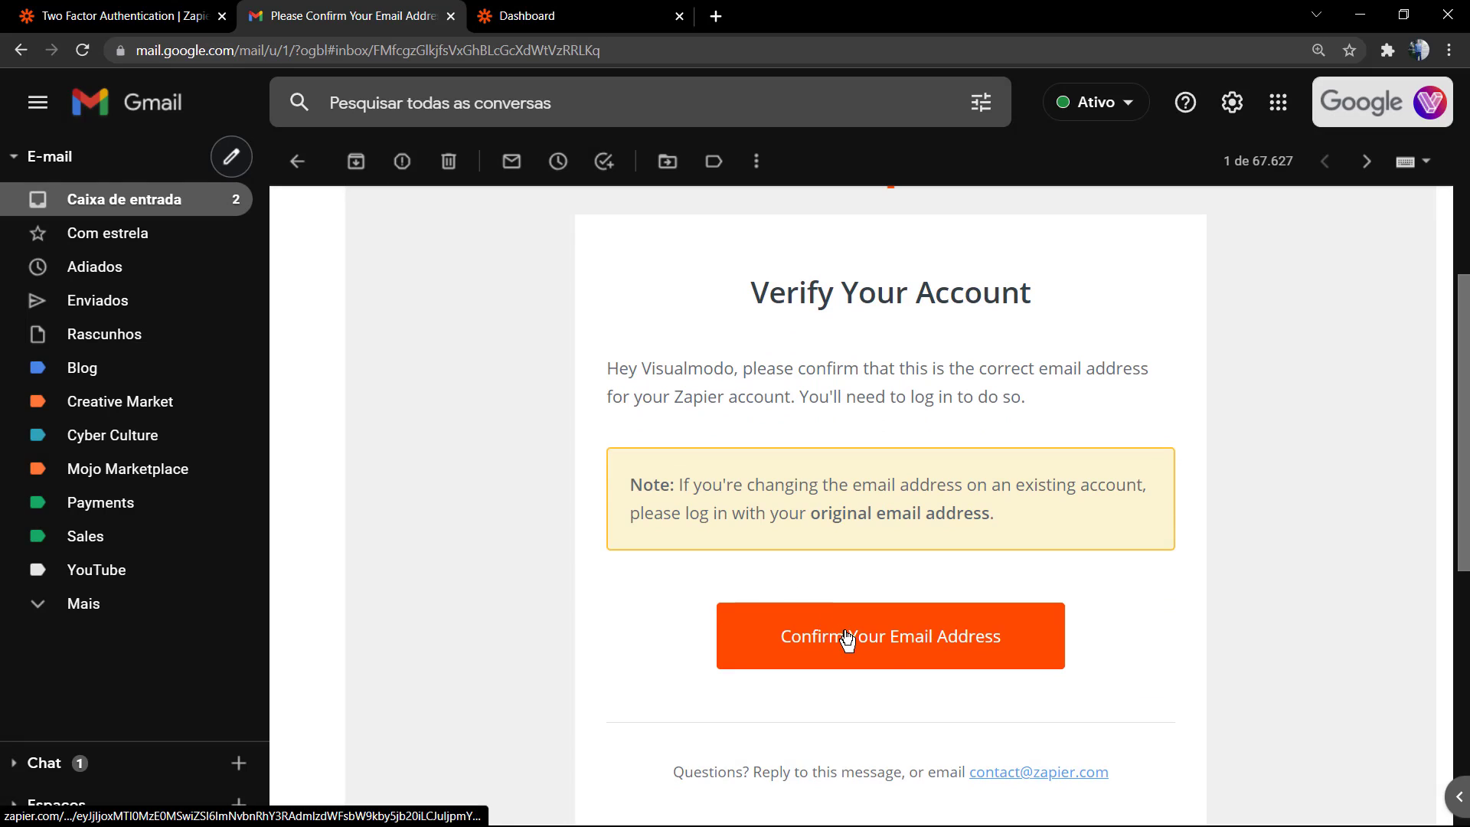